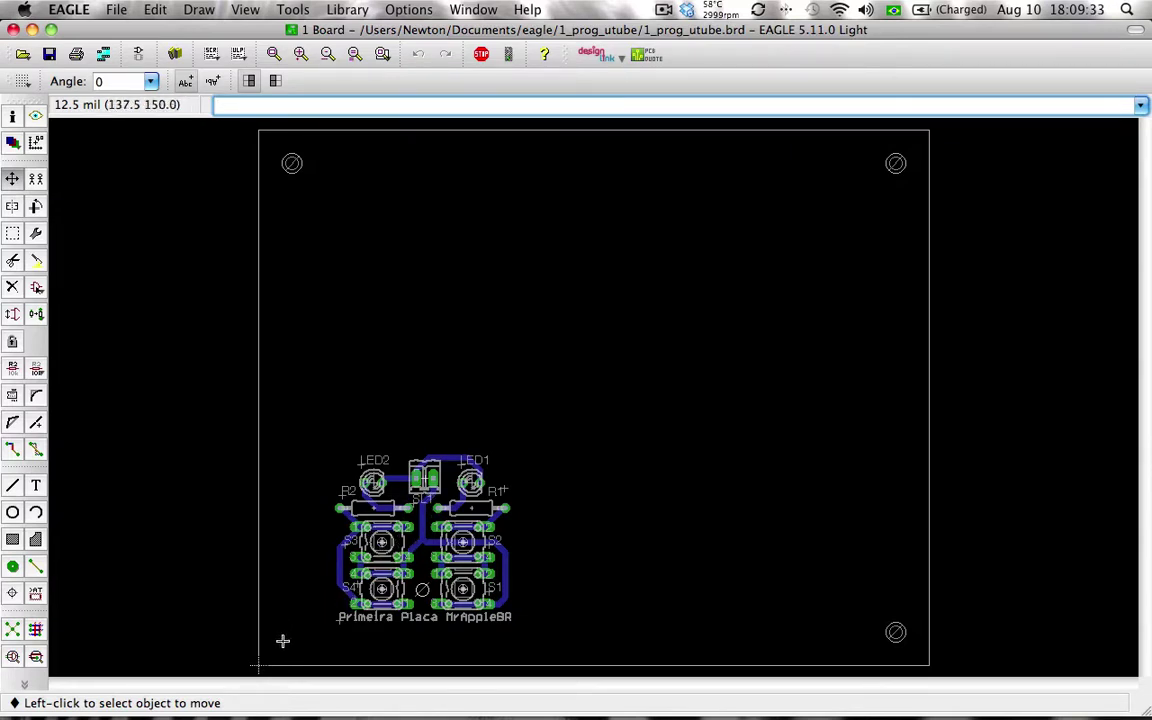
Zoom in on the small circuit in the board's lower-left and switch to the Group tool
scroll(283, 655, up, 1)
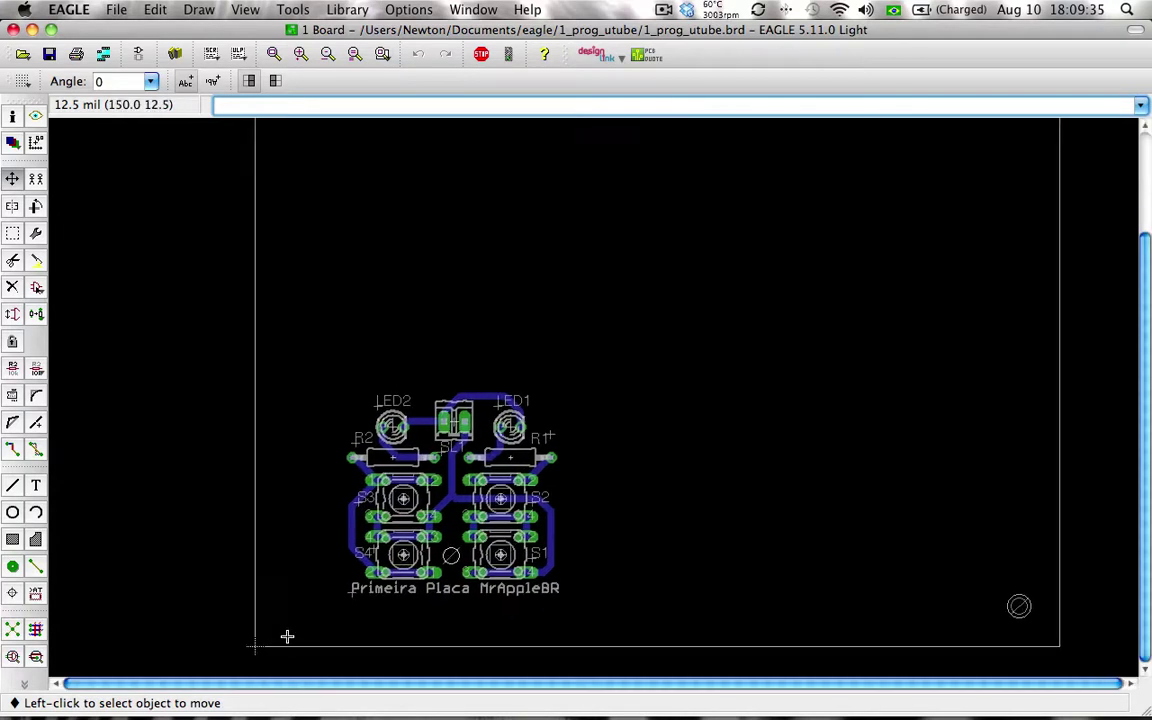
scroll(282, 632, up, 1)
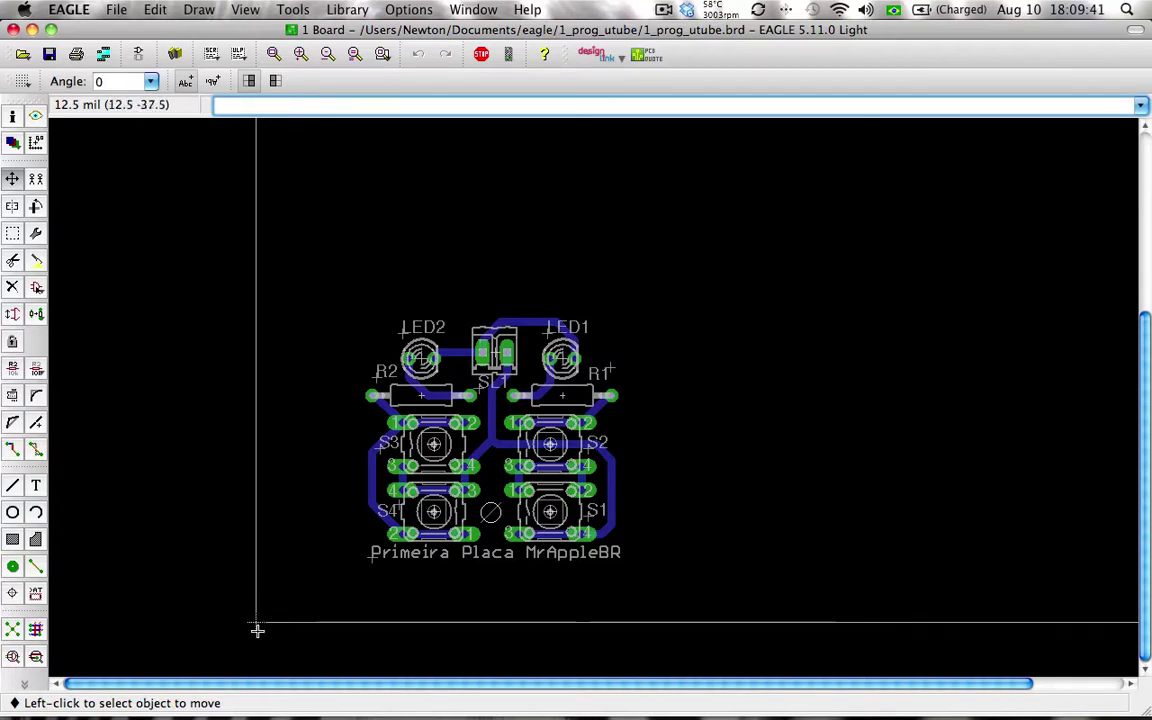
key(ctrl+g)
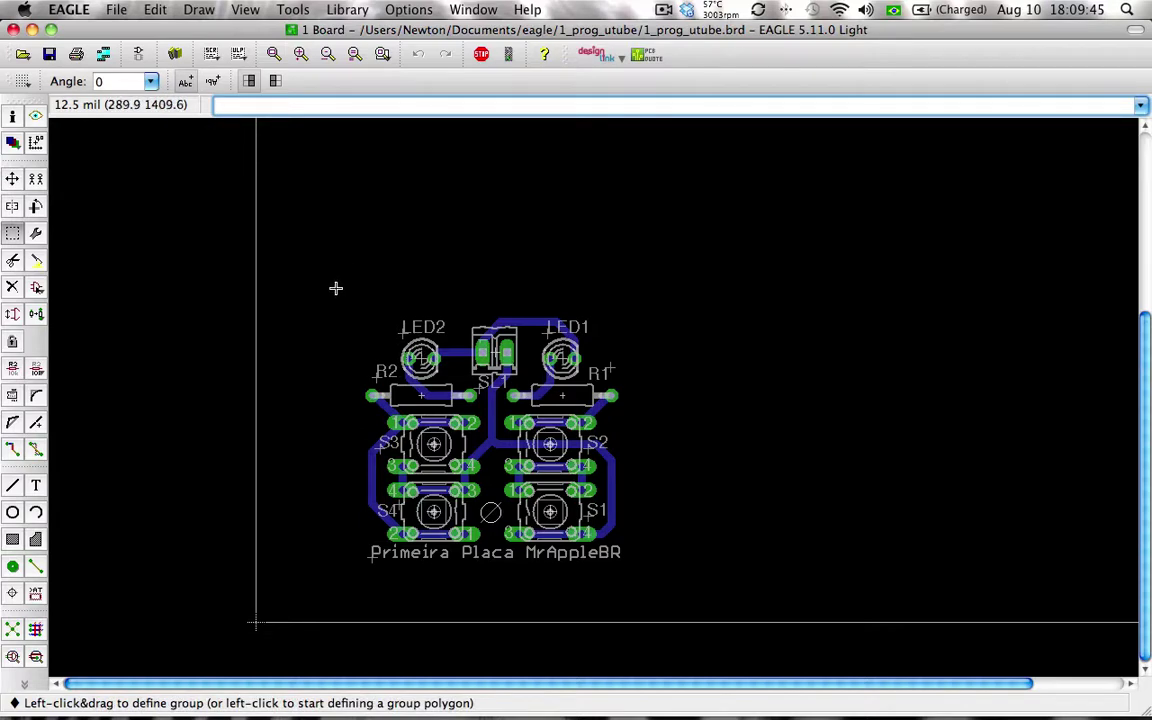
Group the whole circuit and move it into the board outline's lower-left corner
drag(321, 265, 718, 587)
key(F7)
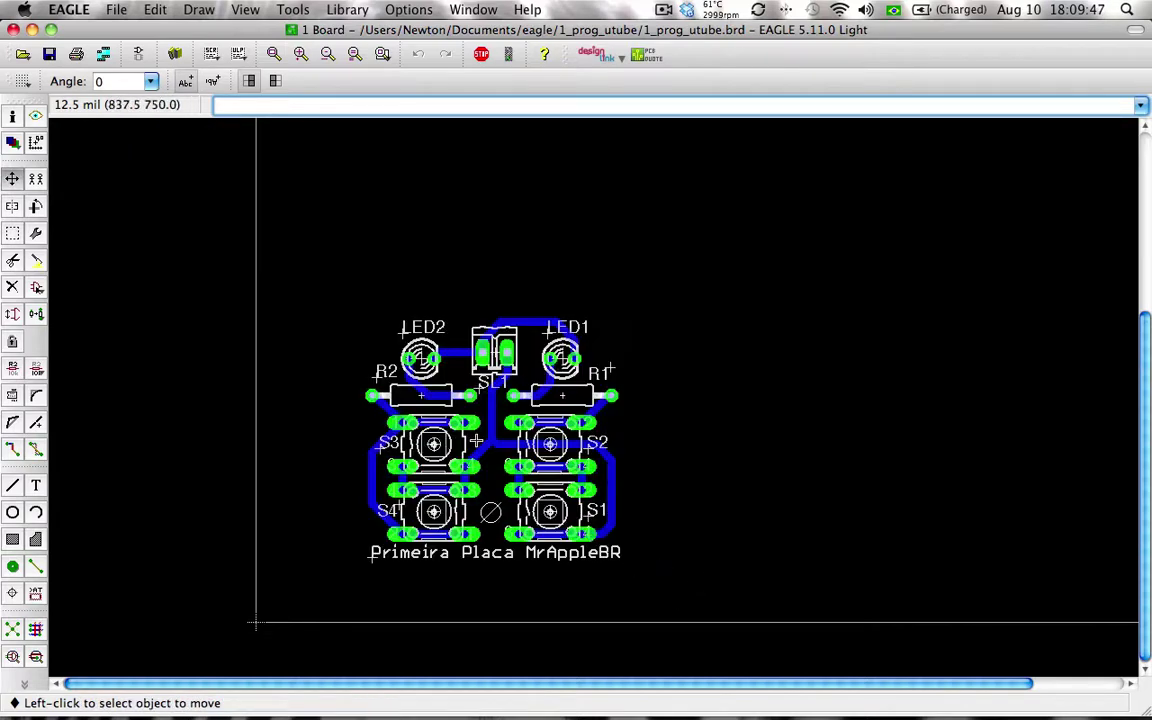
right_click(508, 458)
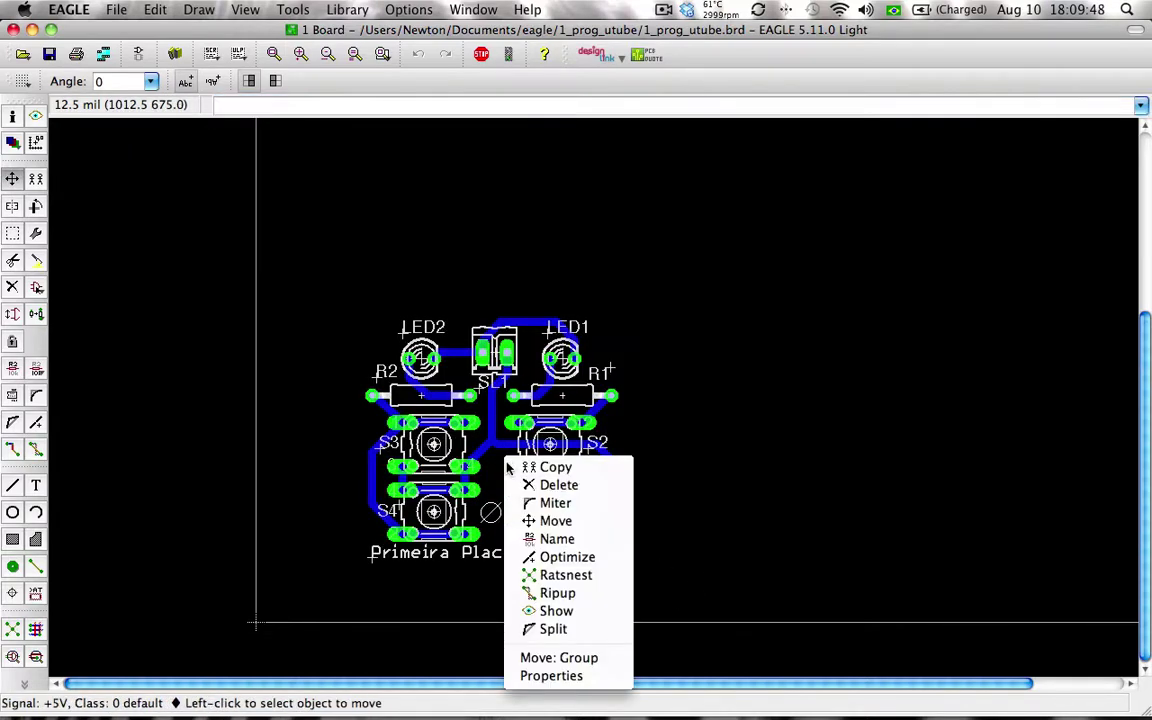
click(559, 657)
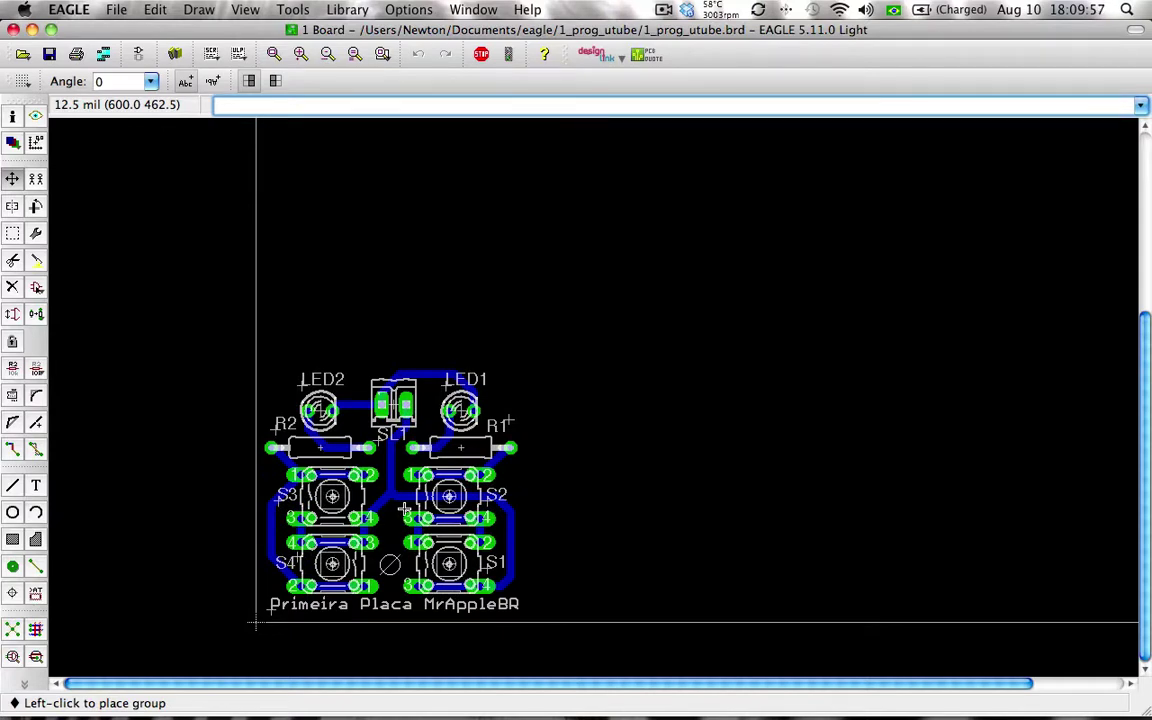
click(406, 510)
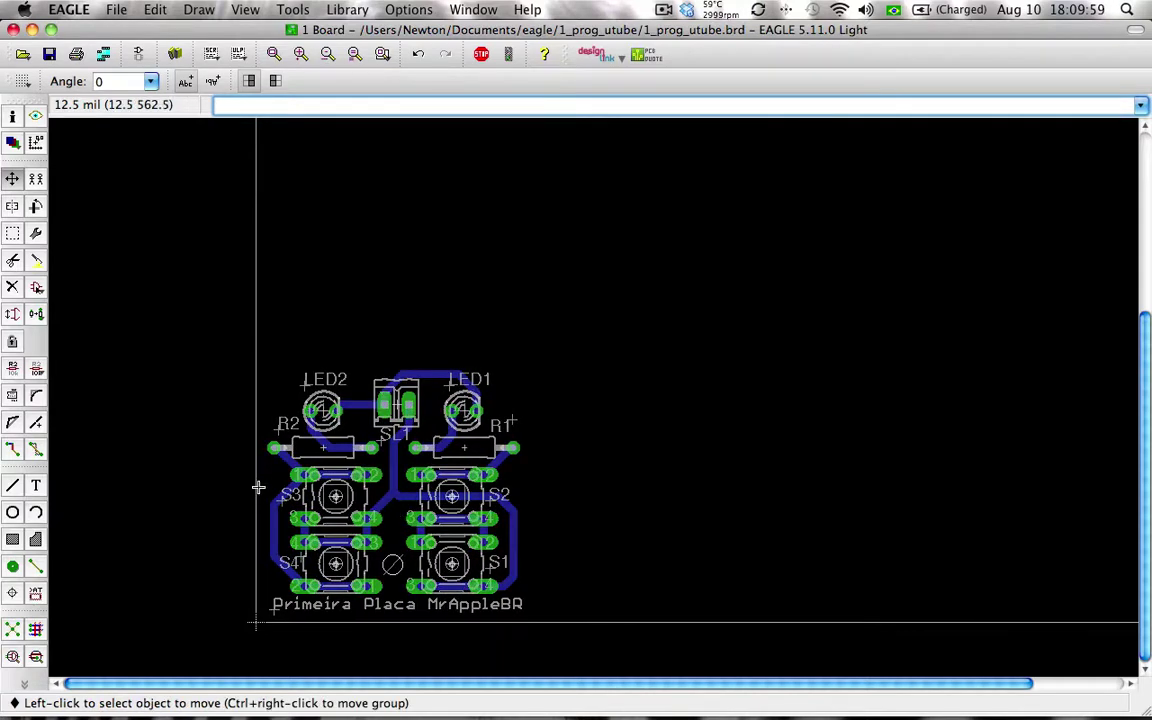
Run the design rule check and confirm it reports no errors
click(38, 657)
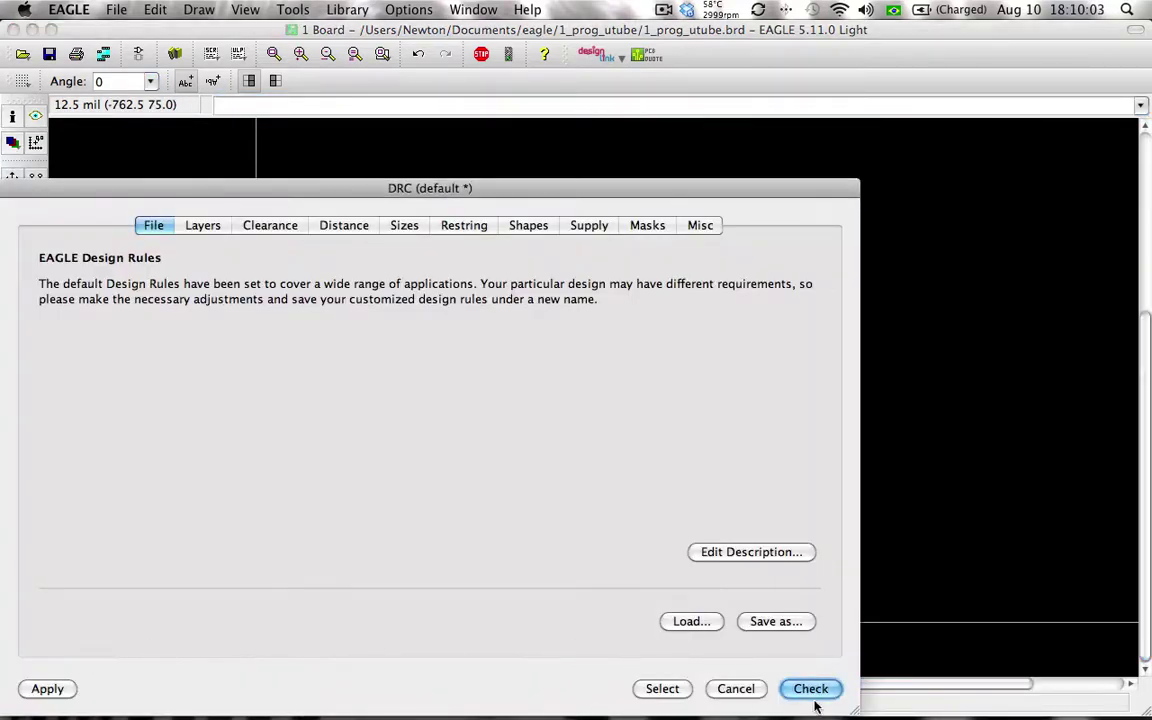
click(812, 689)
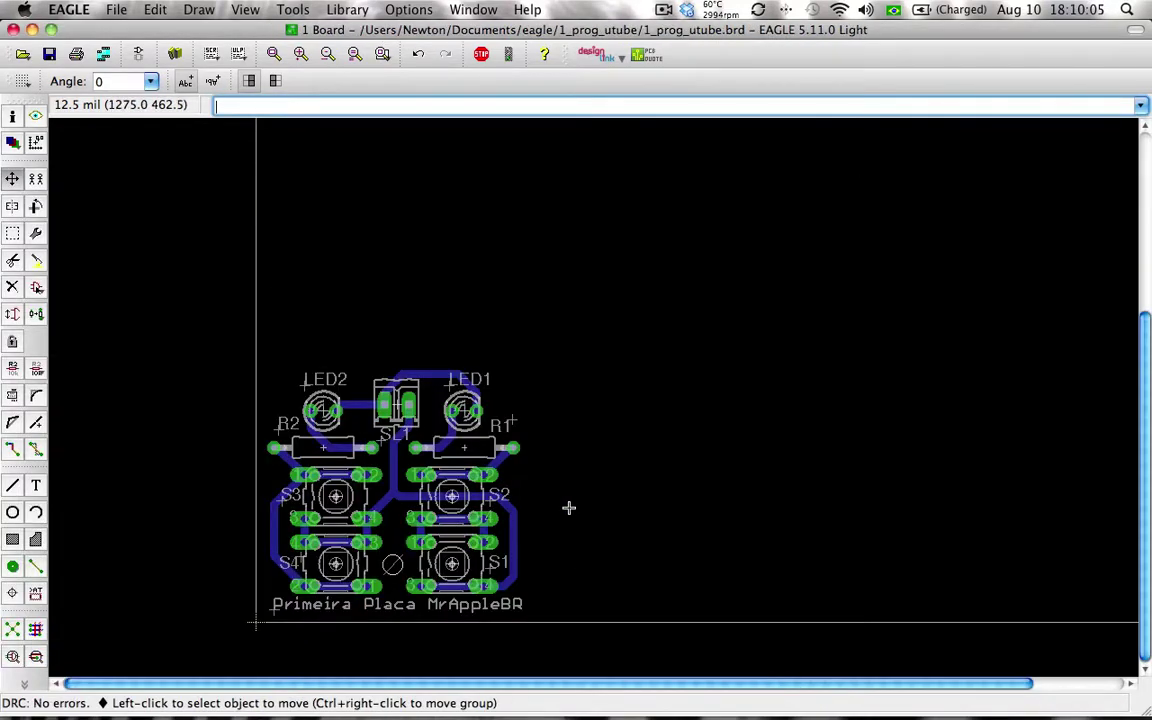
scroll(567, 505, down, 5)
scroll(580, 484, up, 1)
middle_drag(580, 484, 488, 494)
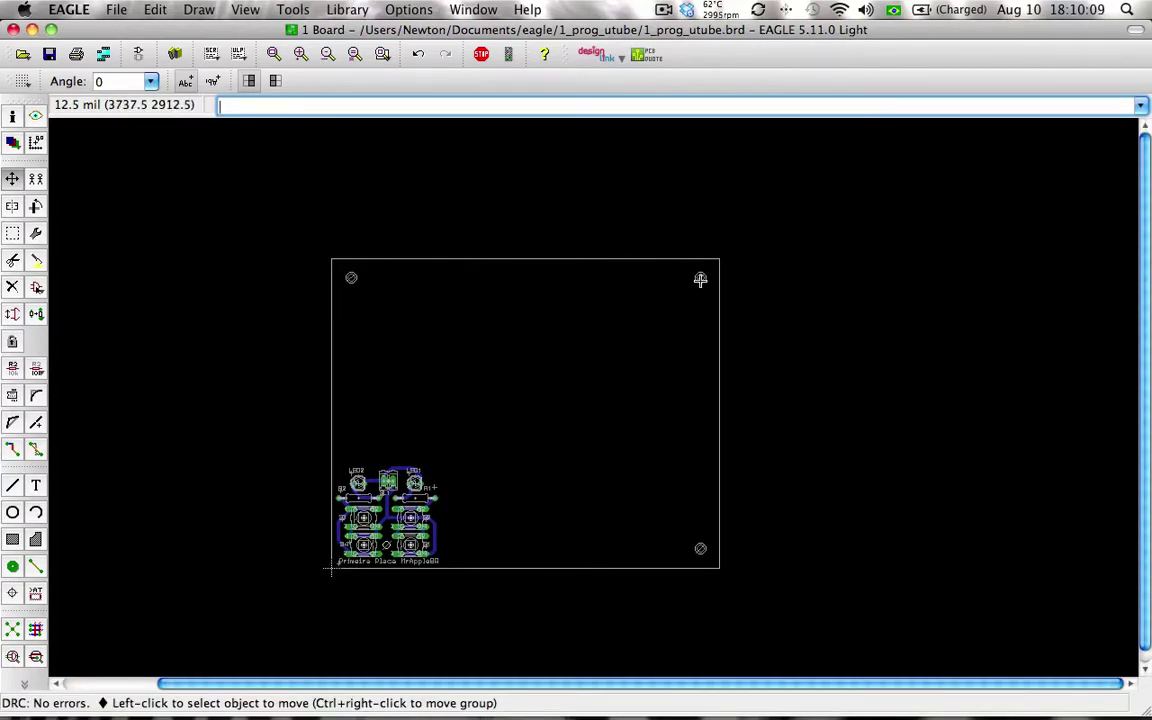
Delete the top-right mounting hole and move the top-left hole to the circuit's top-left corner
right_click(700, 279)
click(726, 312)
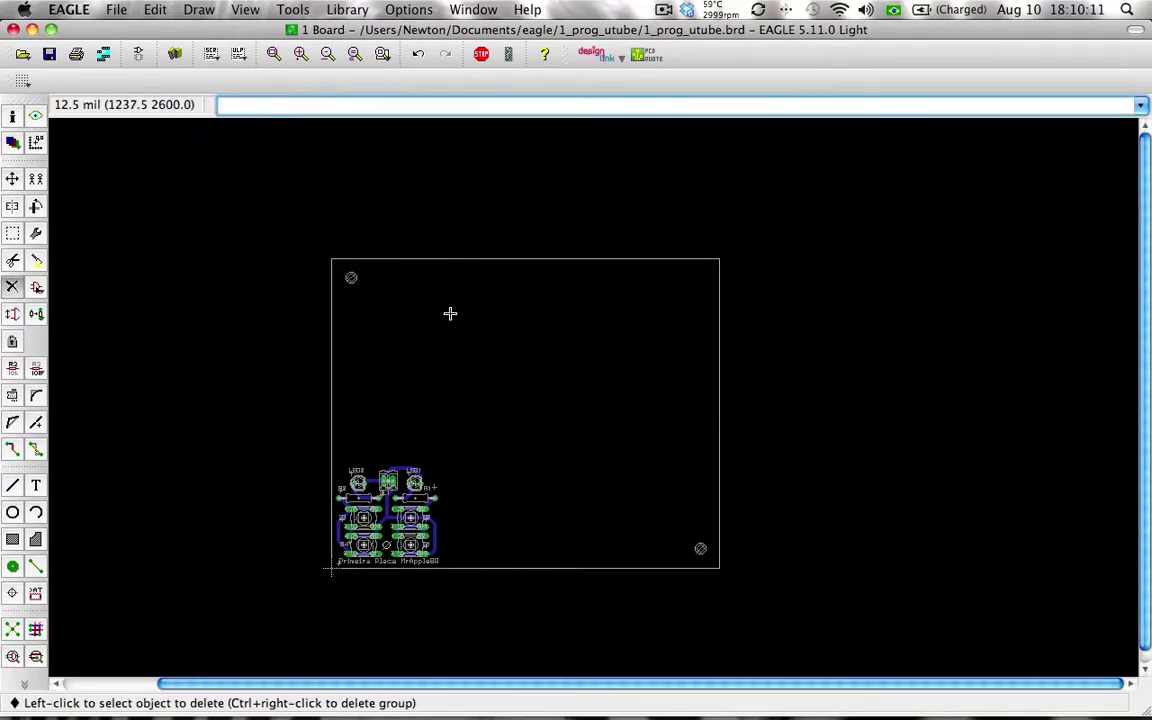
click(351, 286)
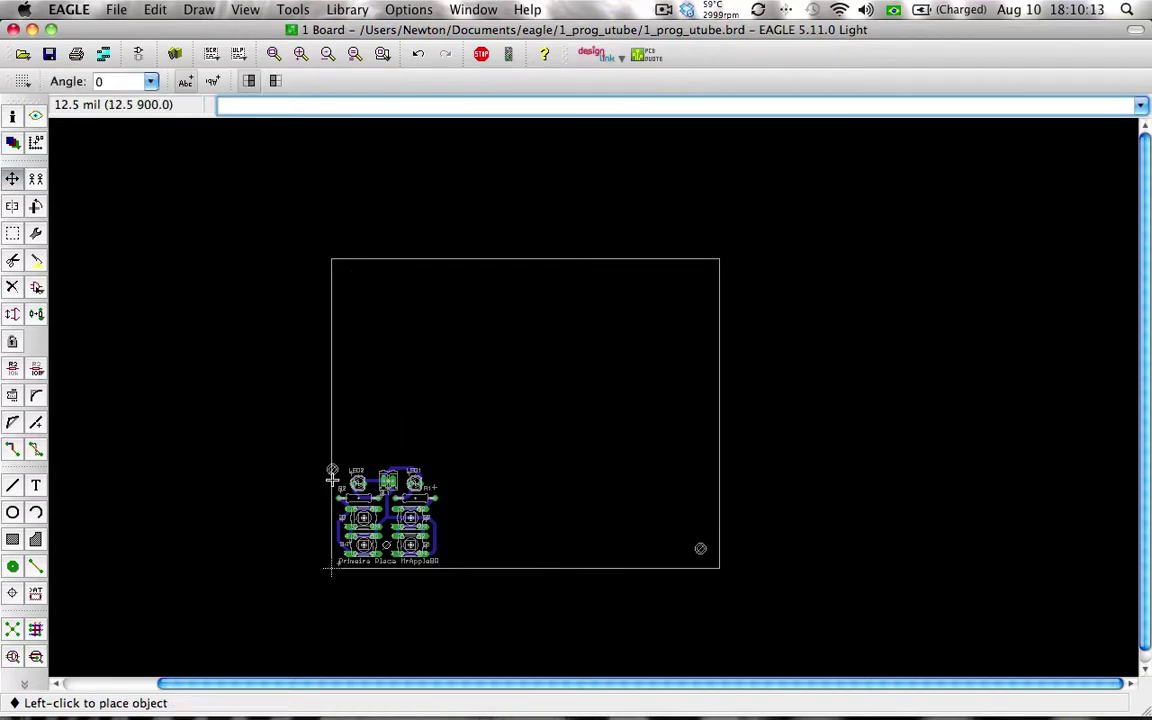
click(341, 481)
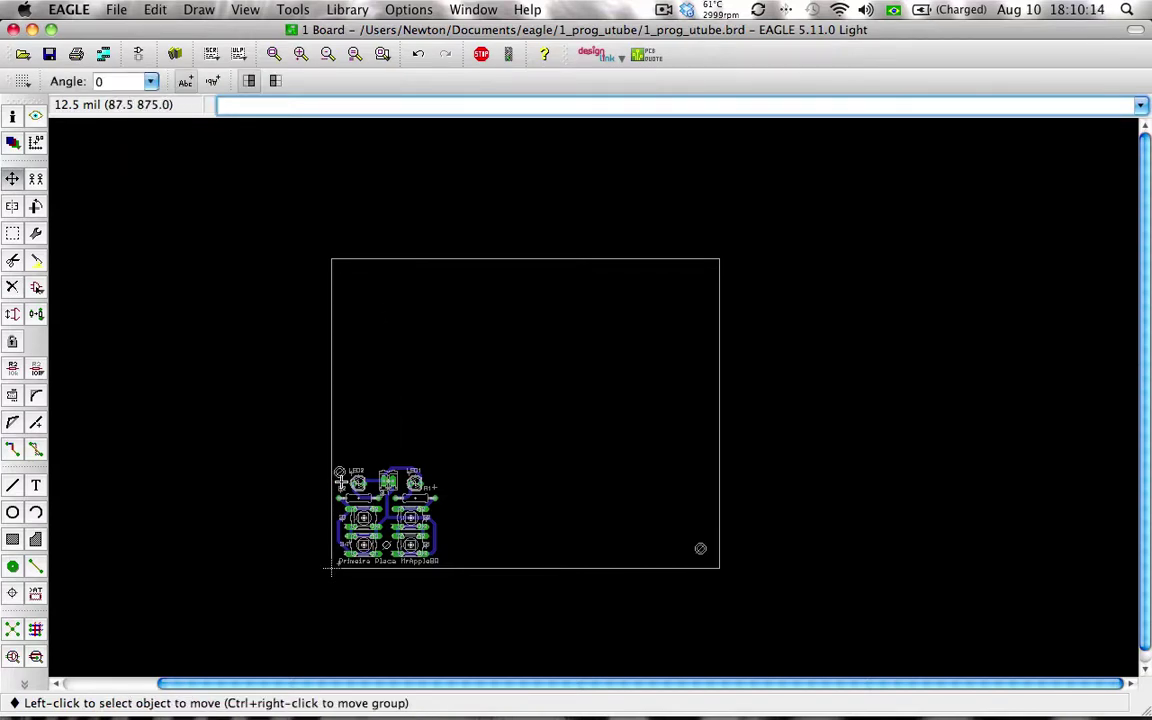
Move the bottom-right mounting hole beside the circuit's top-right corner and open the grid settings
click(702, 550)
click(702, 550)
click(694, 545)
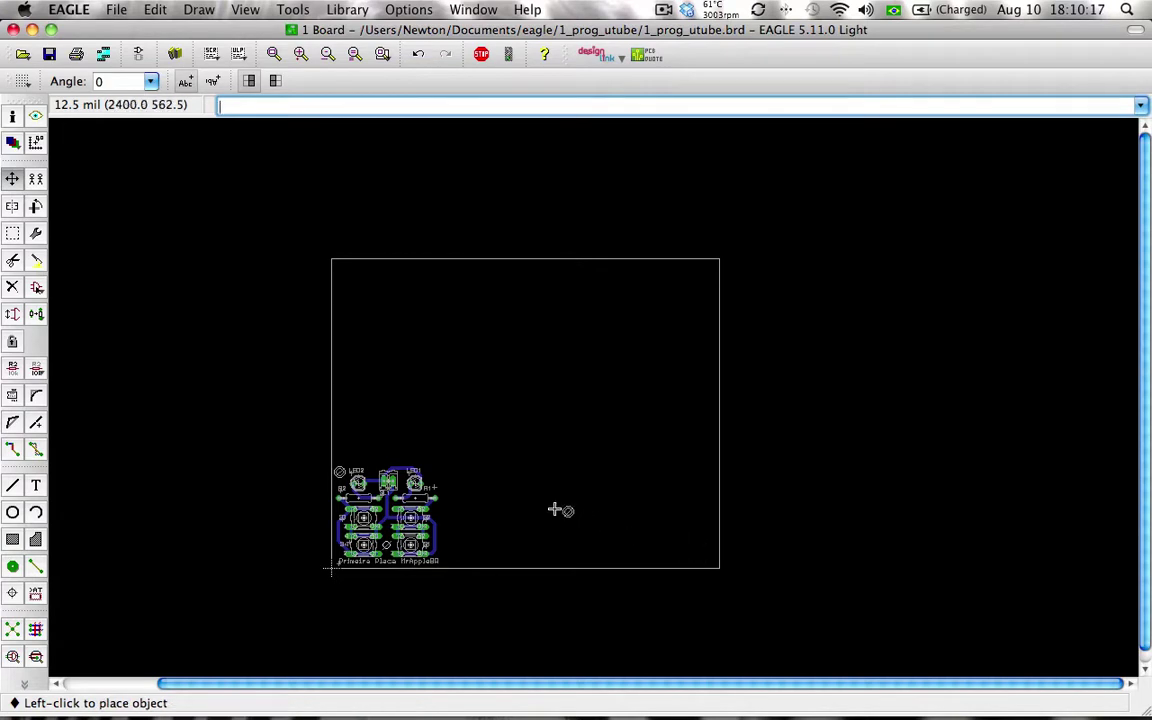
click(436, 473)
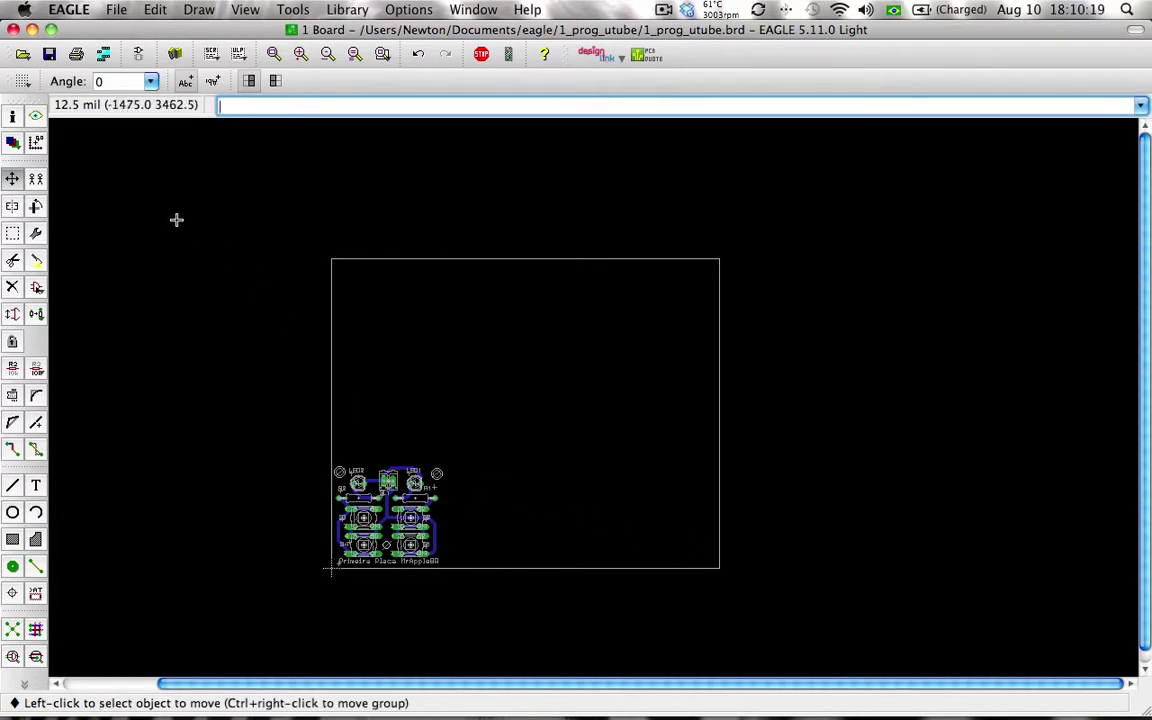
click(22, 81)
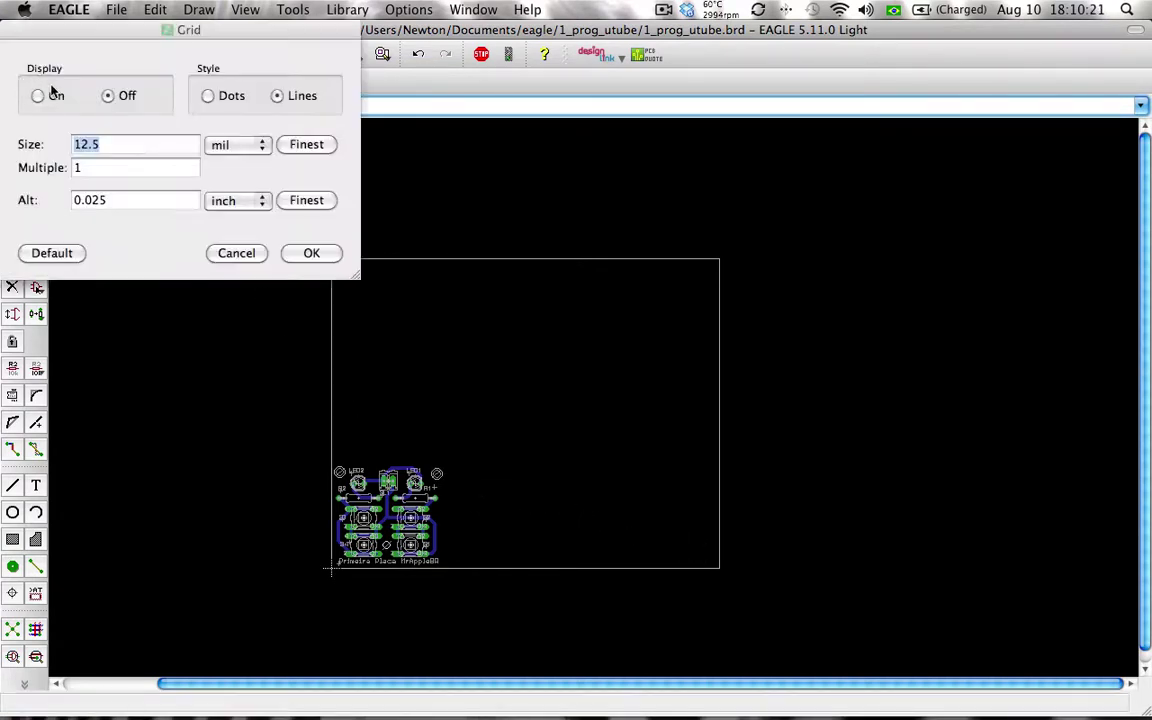
Switch the grid size unit to millimetres and zoom in on the circuit
click(248, 146)
click(222, 132)
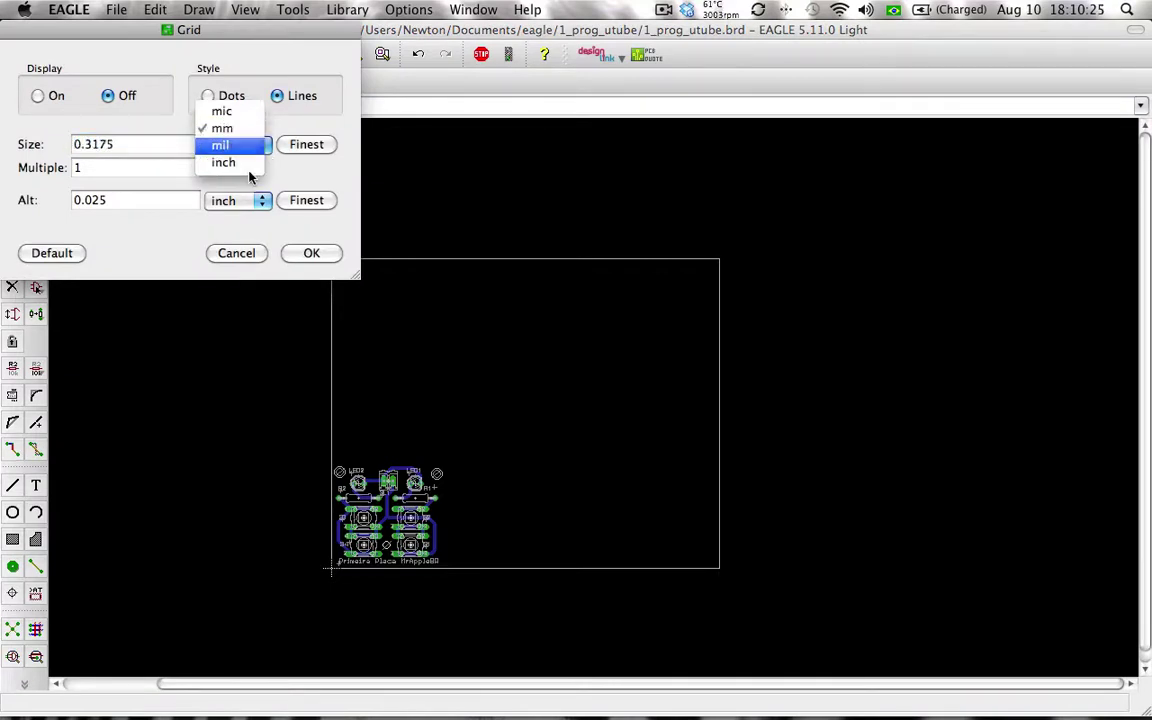
click(309, 253)
scroll(388, 538, up, 5)
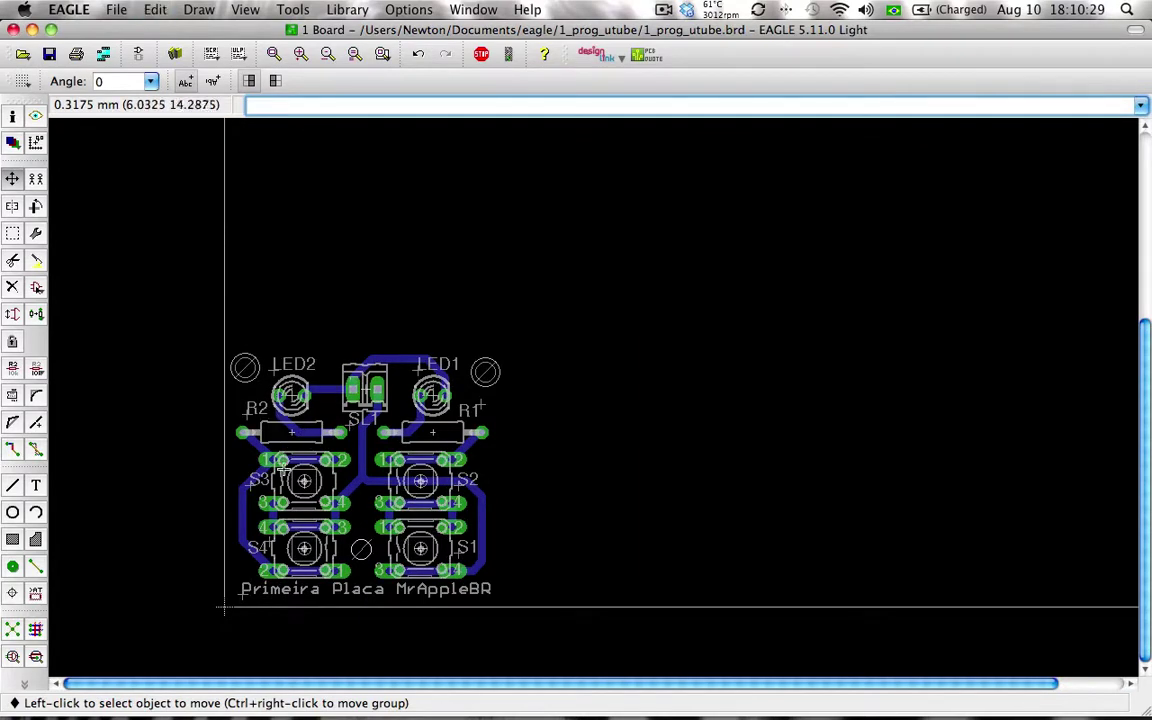
scroll(290, 483, up, 1)
scroll(255, 430, up, 1)
scroll(228, 388, up, 1)
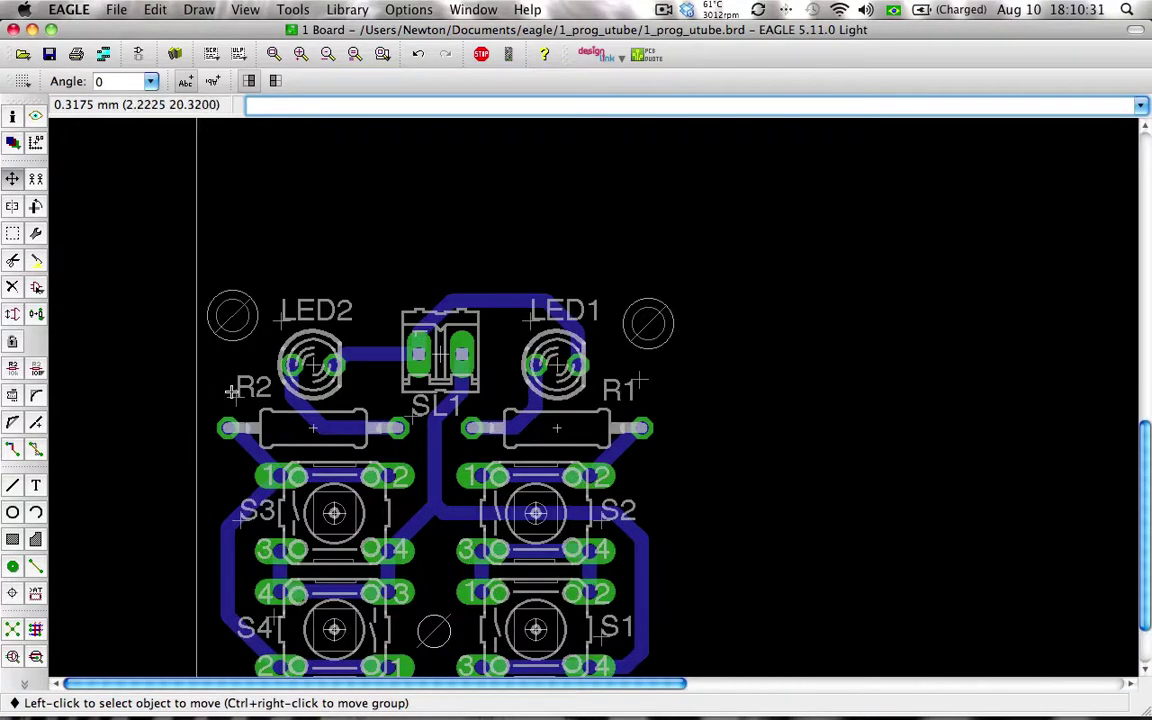
Nudge R2, R1 and the R2 label, and lower the left mounting hole beside LED2
click(233, 394)
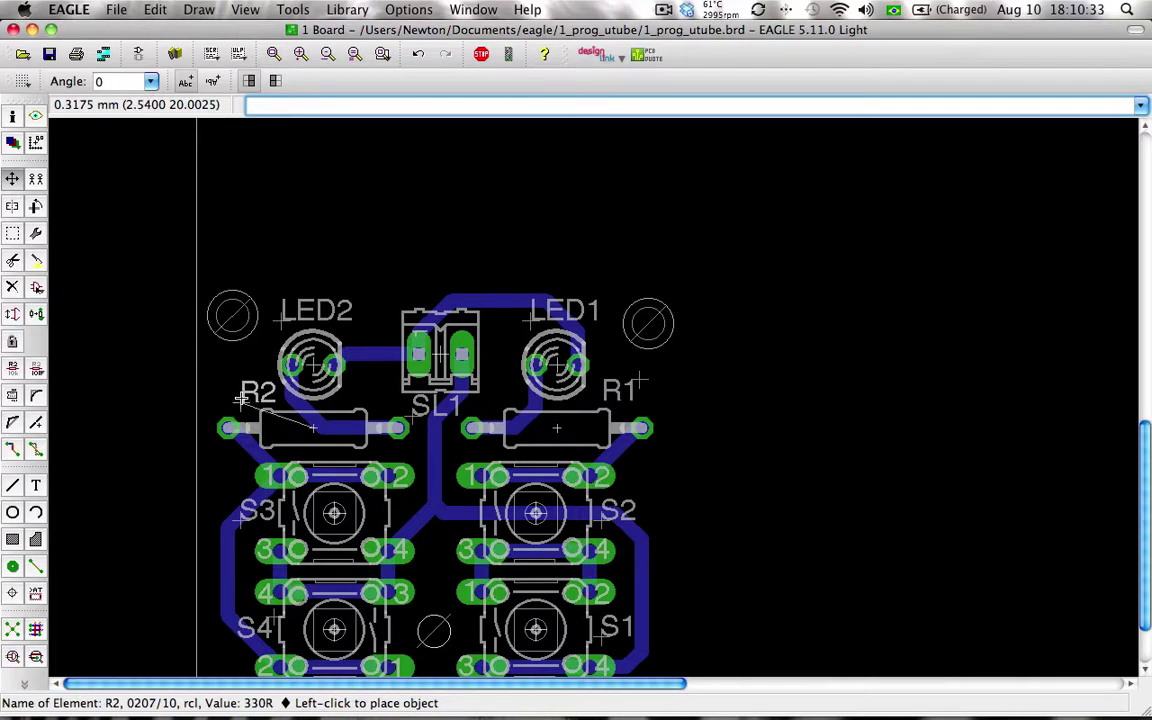
click(240, 398)
click(634, 383)
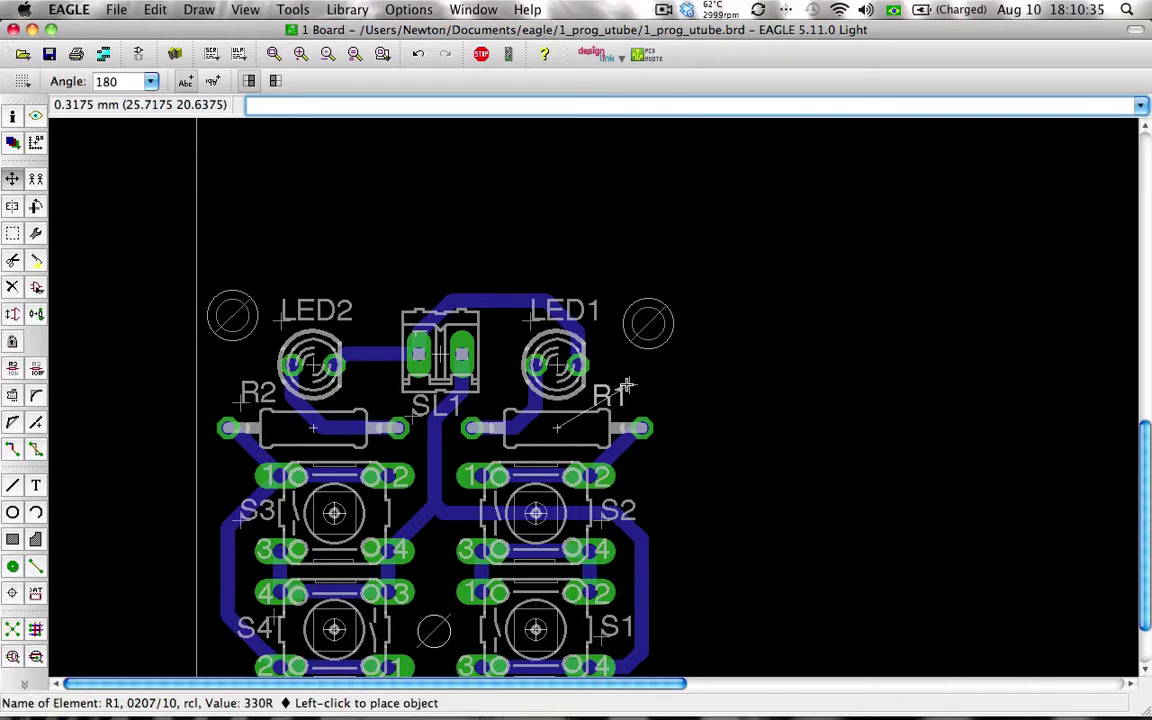
click(623, 384)
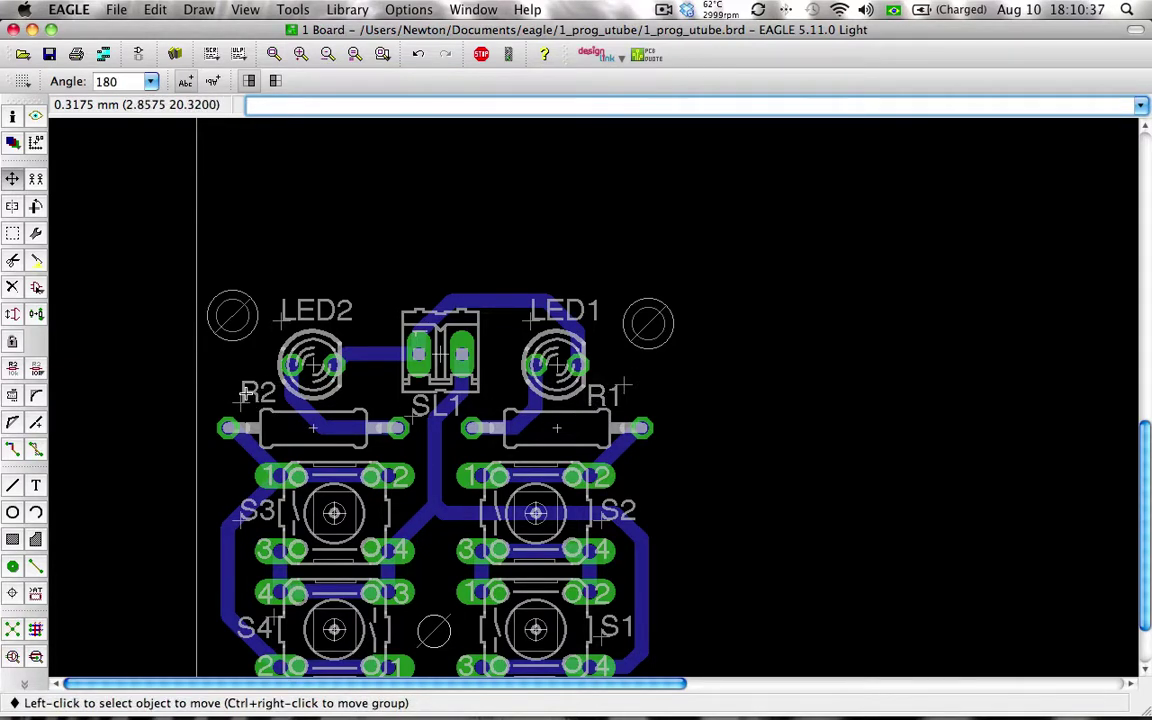
click(245, 395)
click(250, 394)
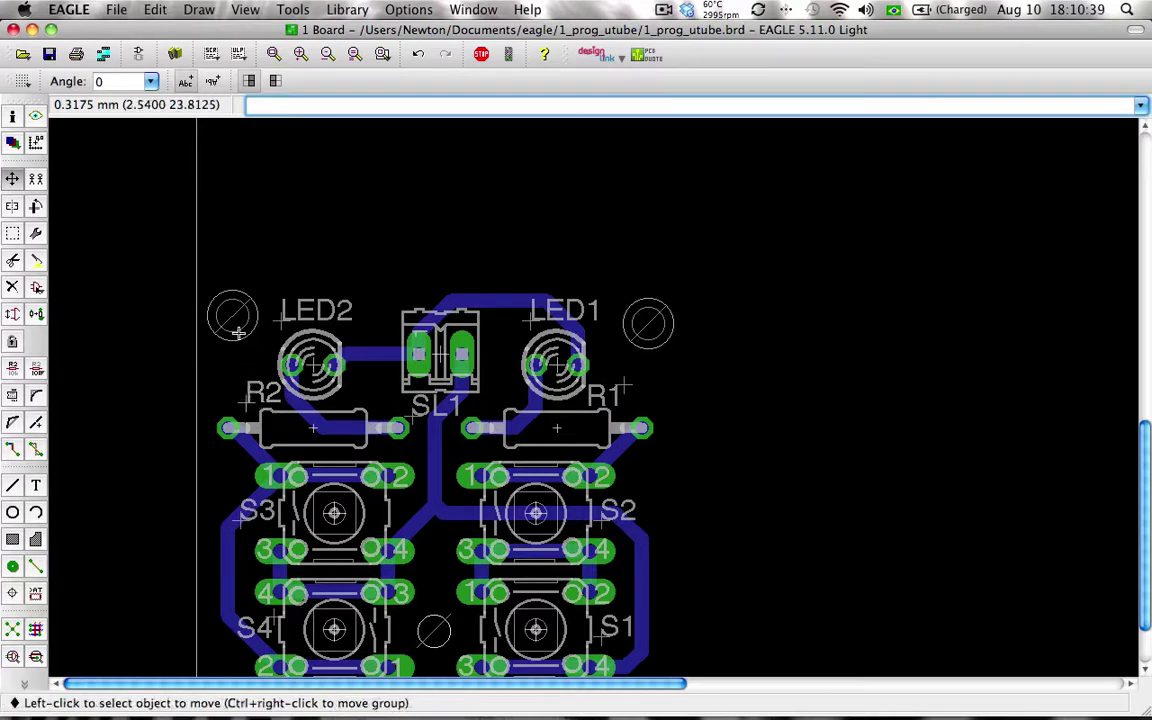
click(231, 318)
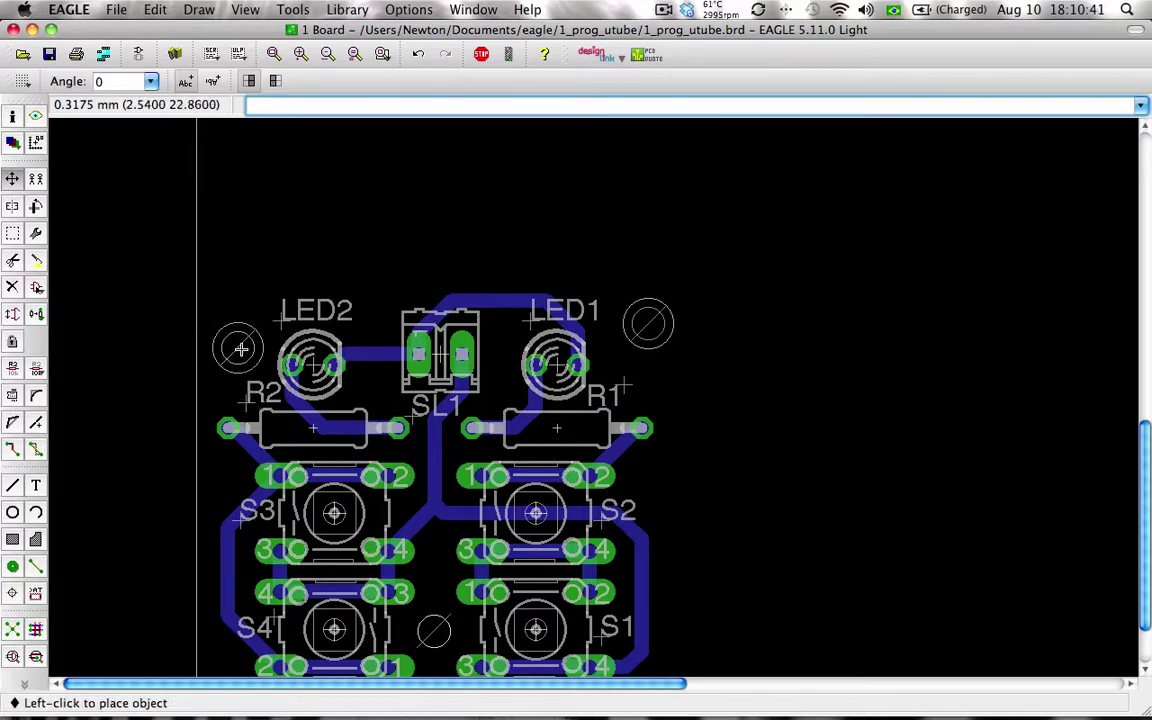
click(240, 348)
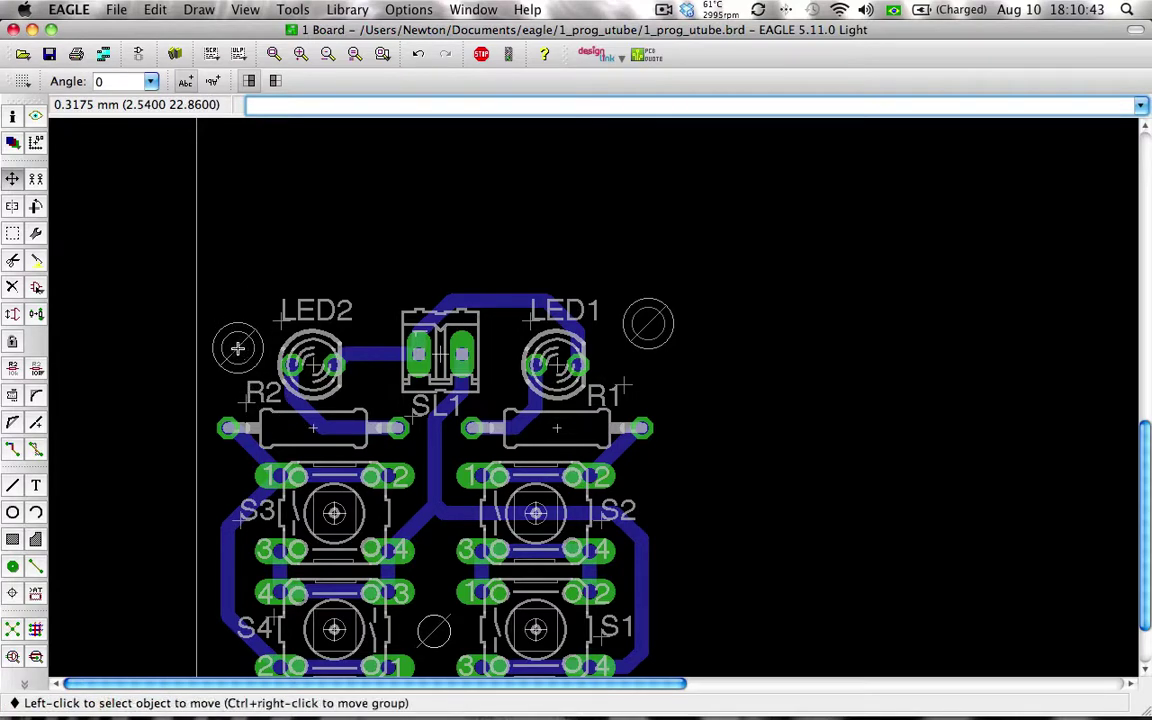
Set the left mounting hole's Y position to 23 with the Info tool
key(i)
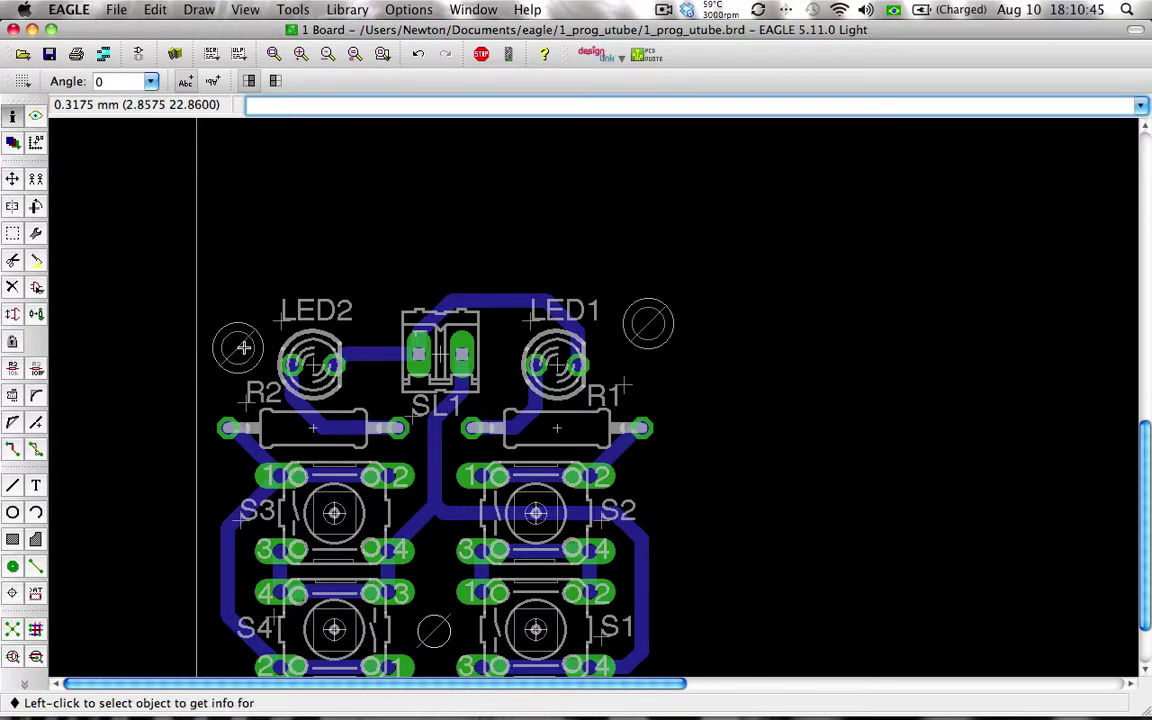
click(243, 348)
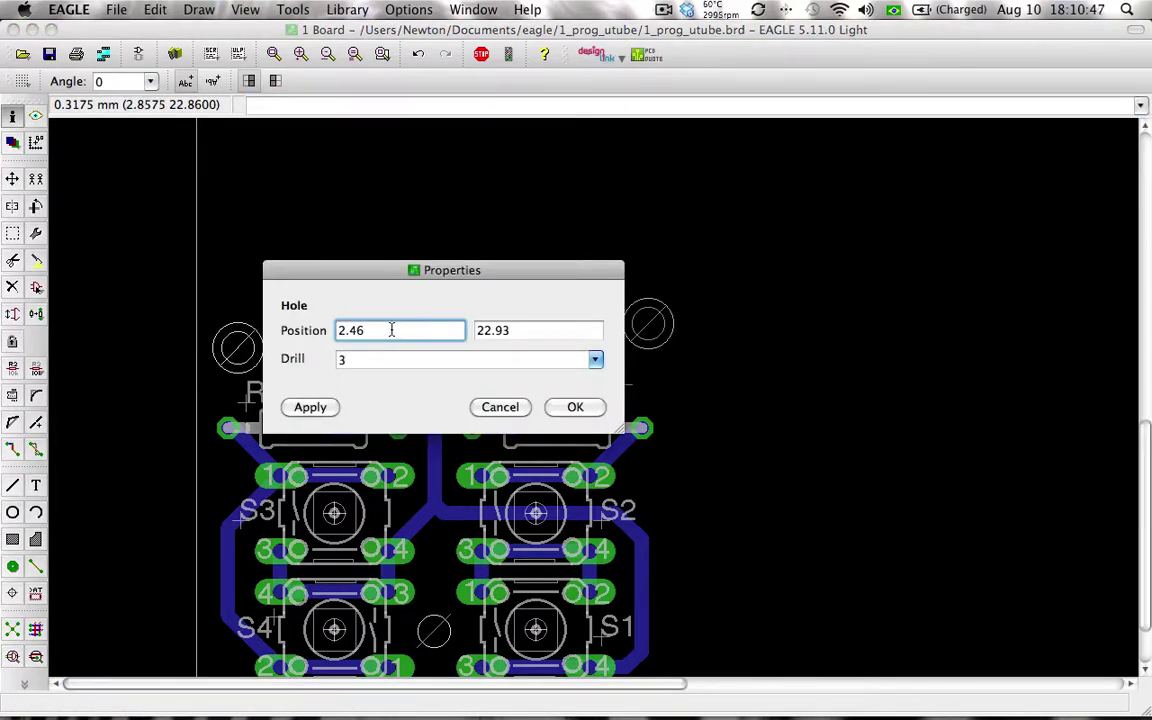
key(Tab)
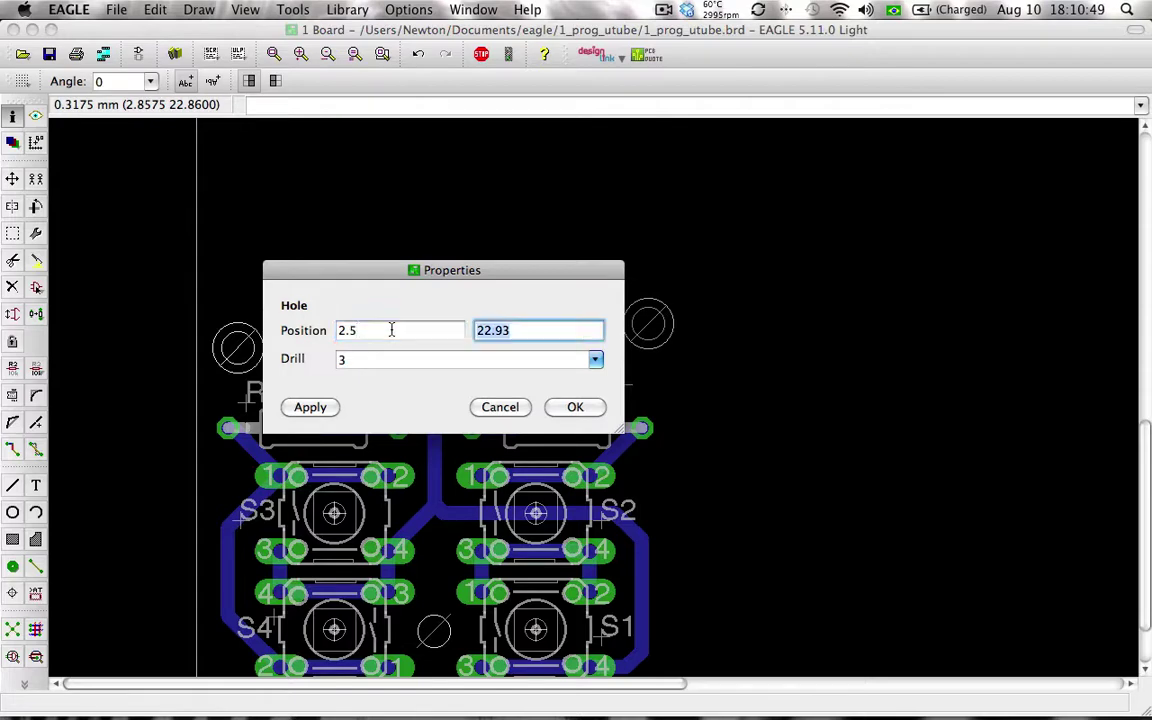
text(23)
key(Return)
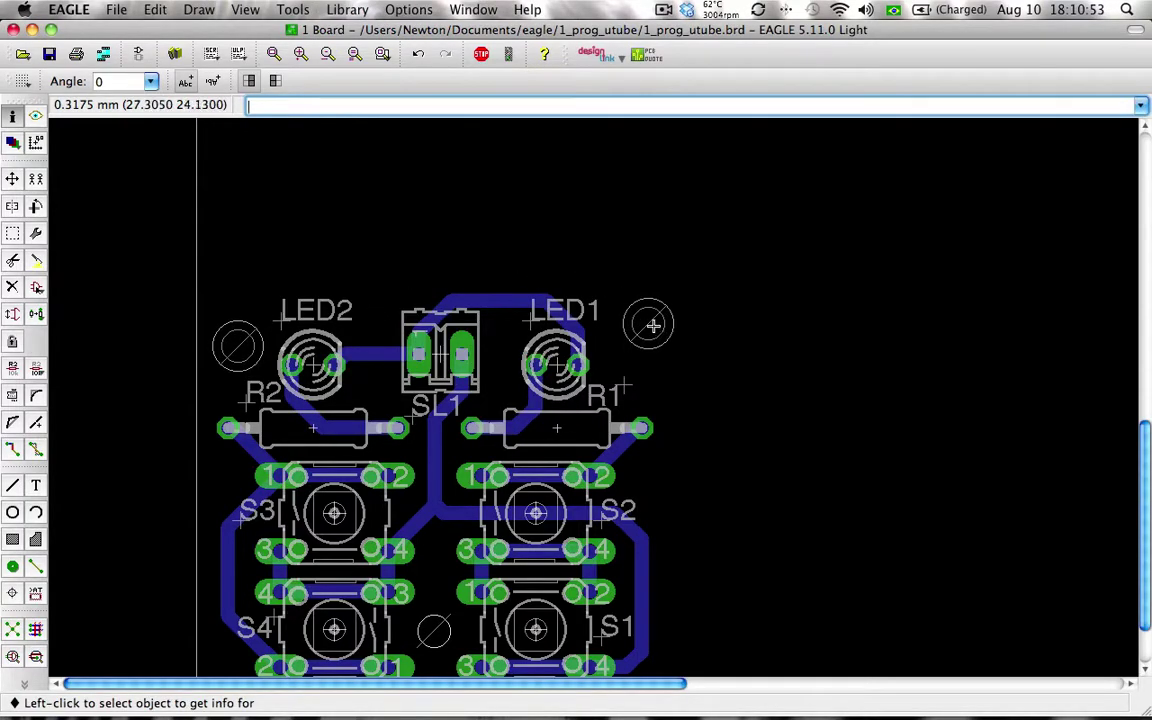
Give the right mounting hole position X 27, Y 23
click(651, 326)
drag(545, 248, 559, 337)
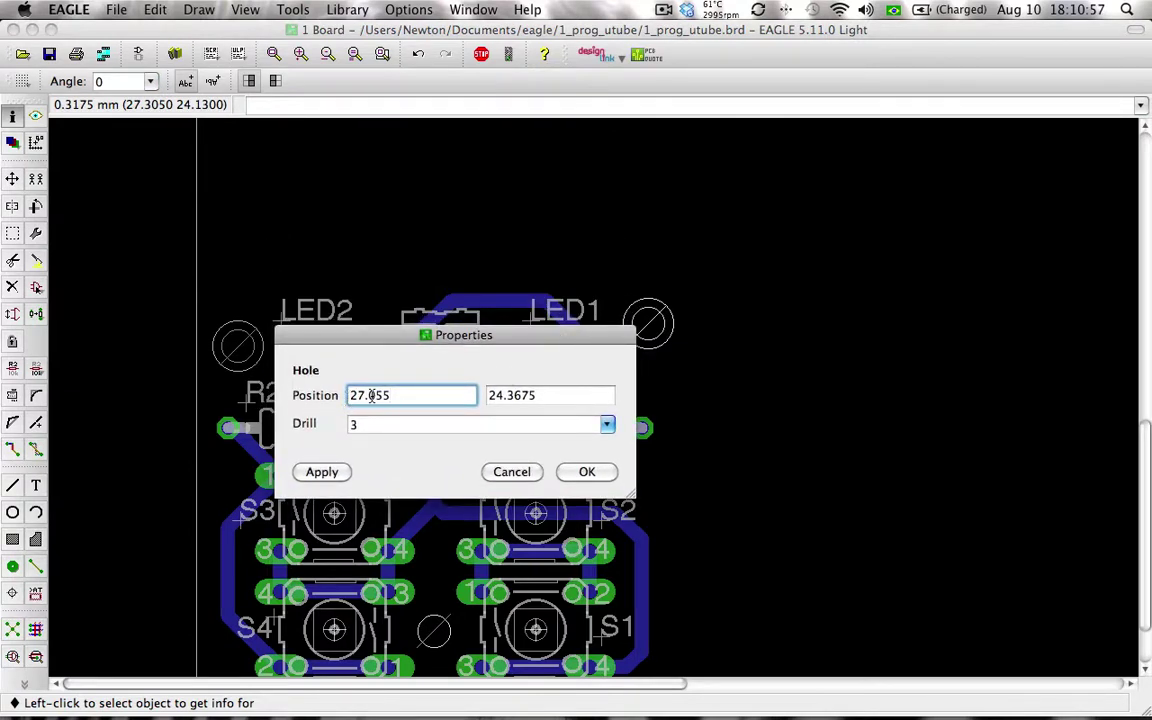
drag(530, 397, 476, 397)
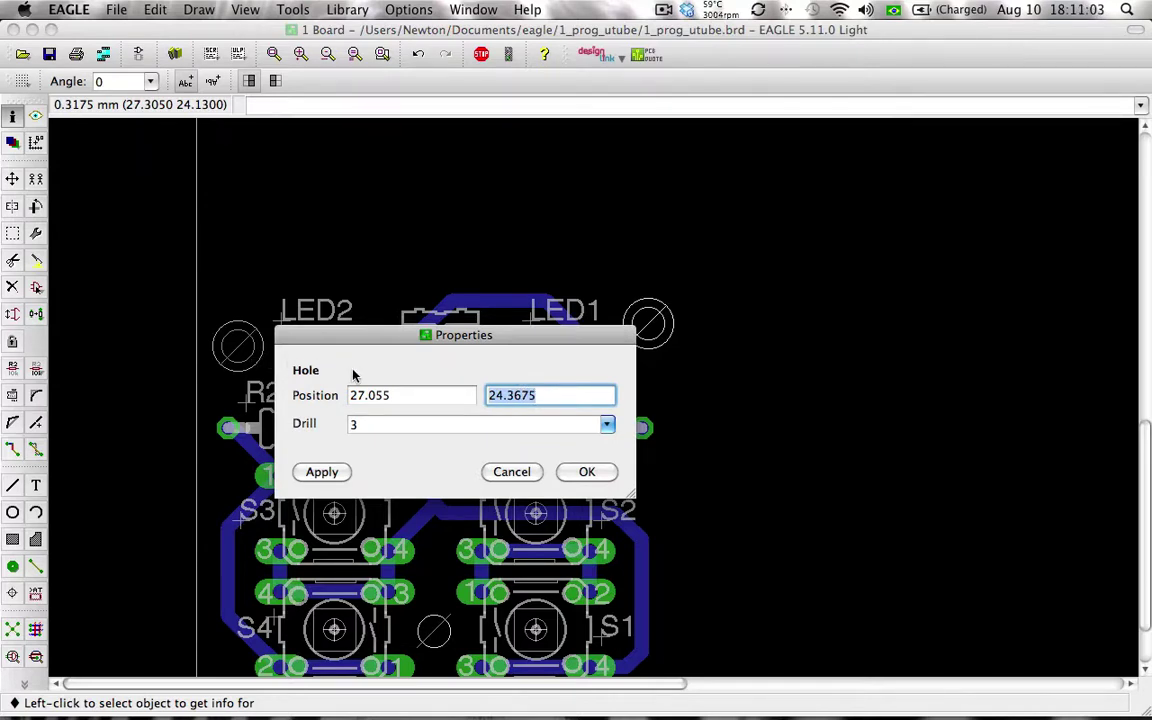
text(23)
click(399, 395)
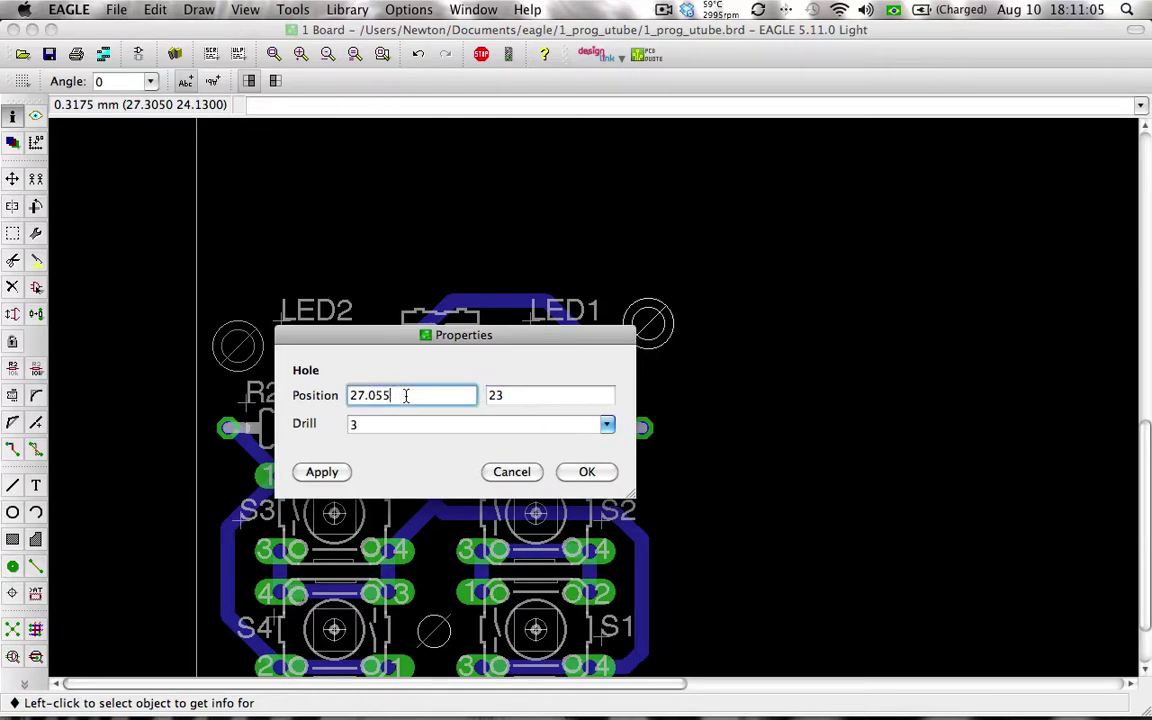
drag(405, 395, 335, 396)
text(27)
click(586, 471)
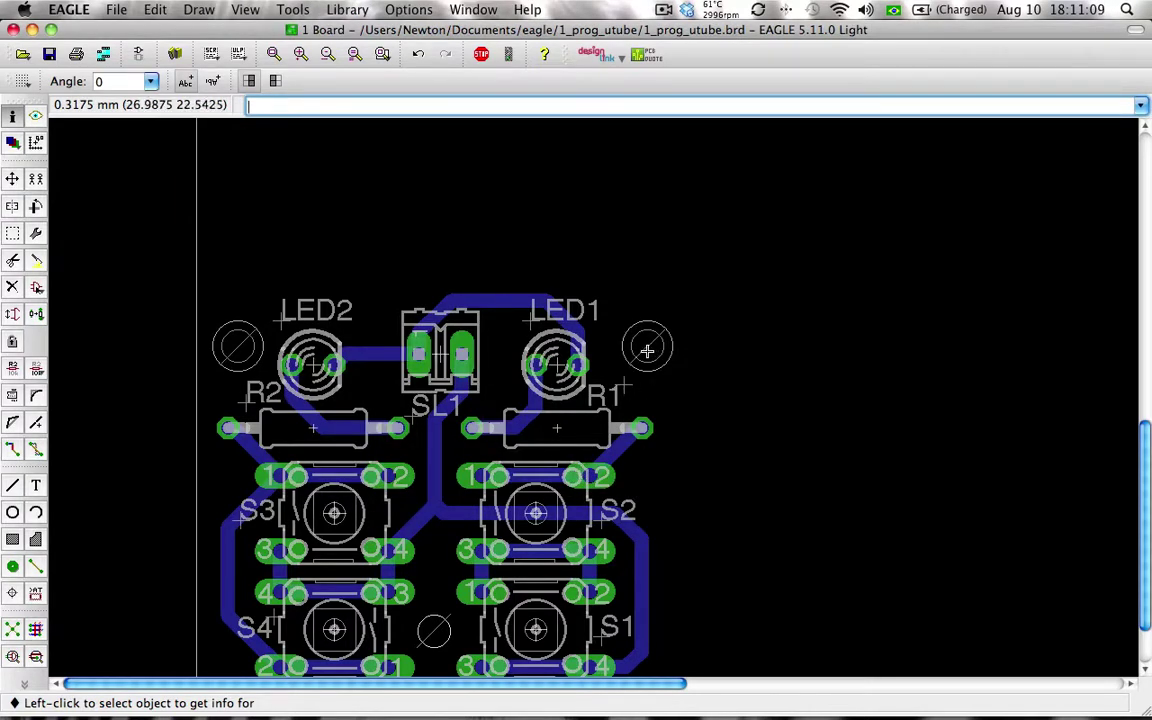
Change the right mounting hole's X position to 26
click(620, 349)
text(6)
key(Return)
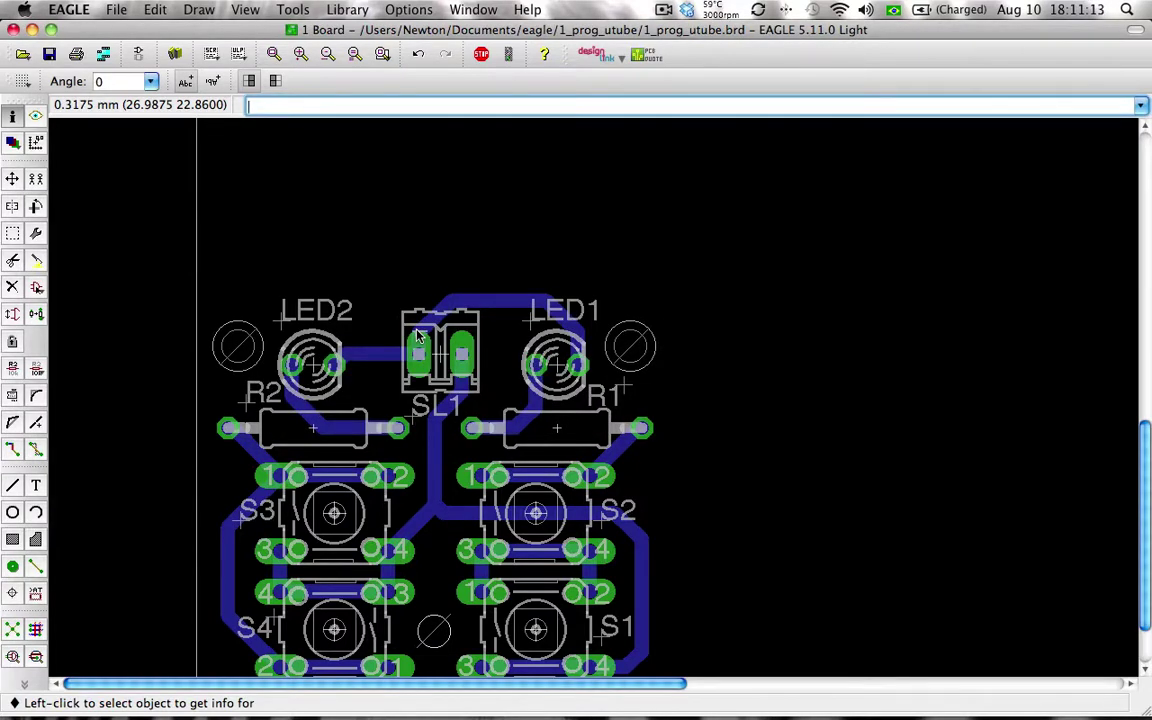
key(F2)
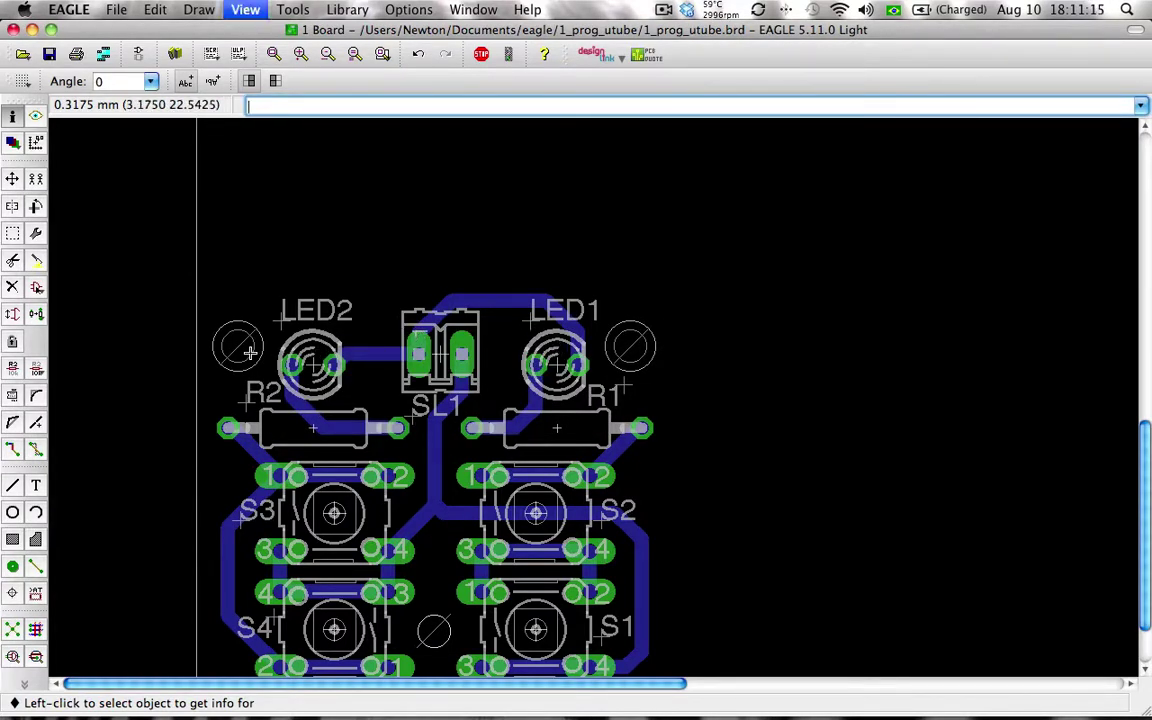
Reconfirm both holes' positions, keeping the left one at X 2.5, Y 23
click(238, 347)
text(2.5)
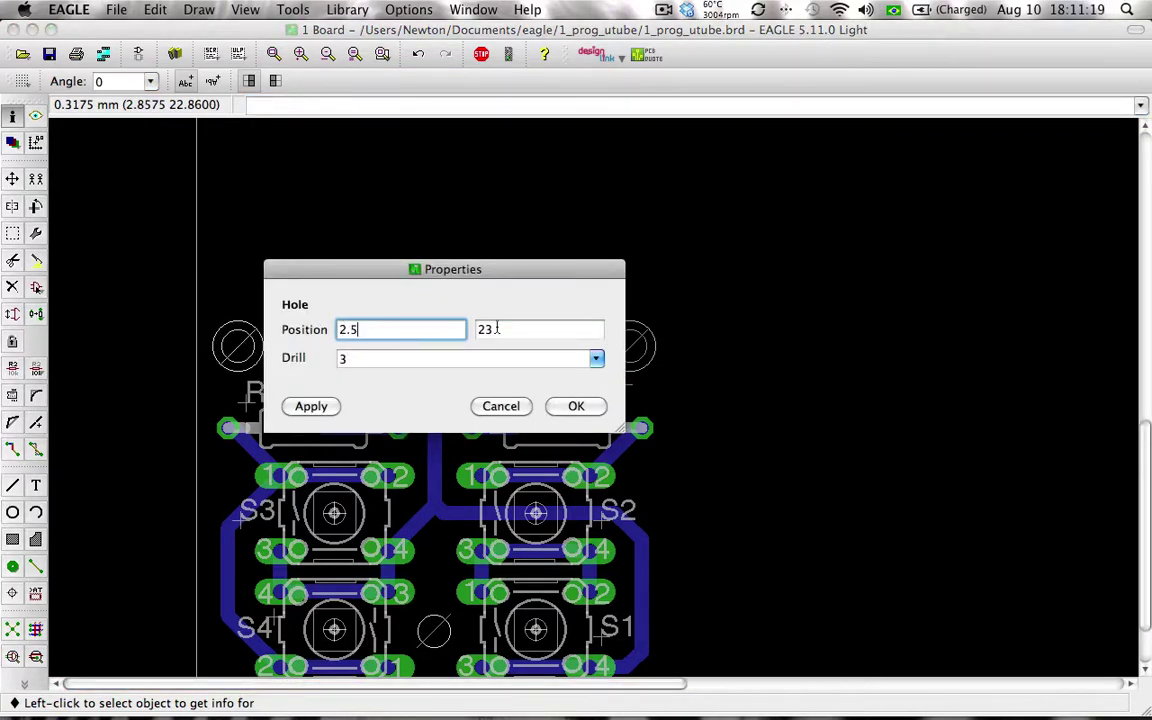
key(Return)
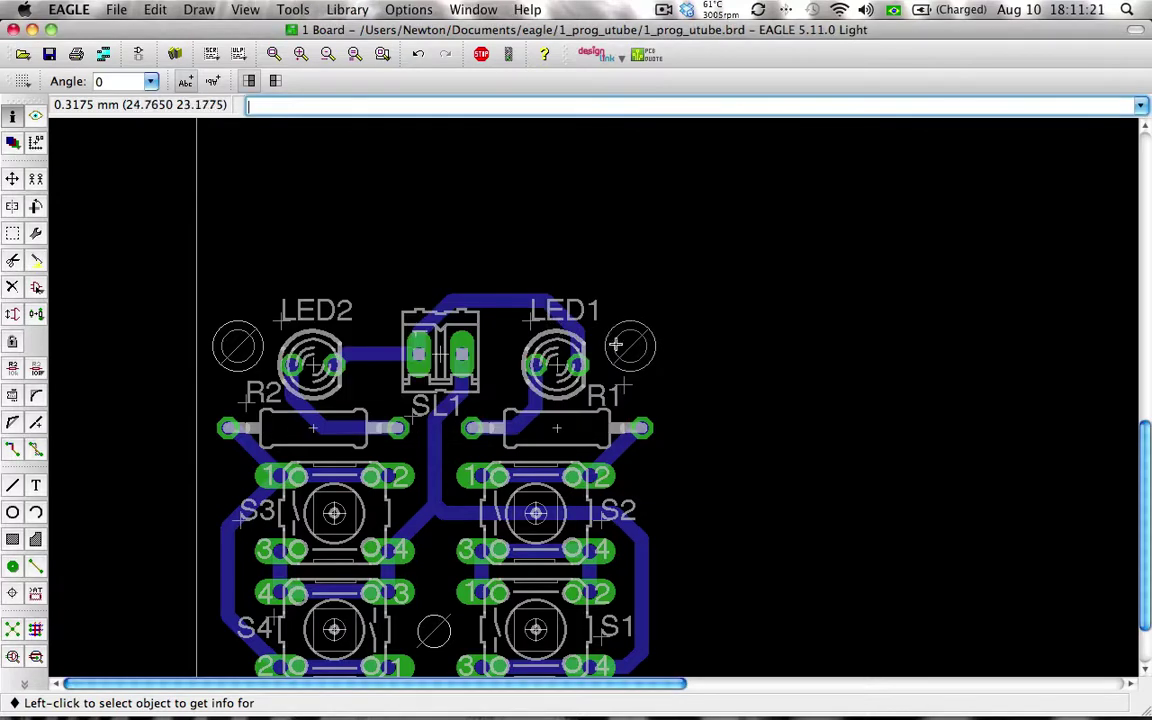
click(620, 344)
click(331, 326)
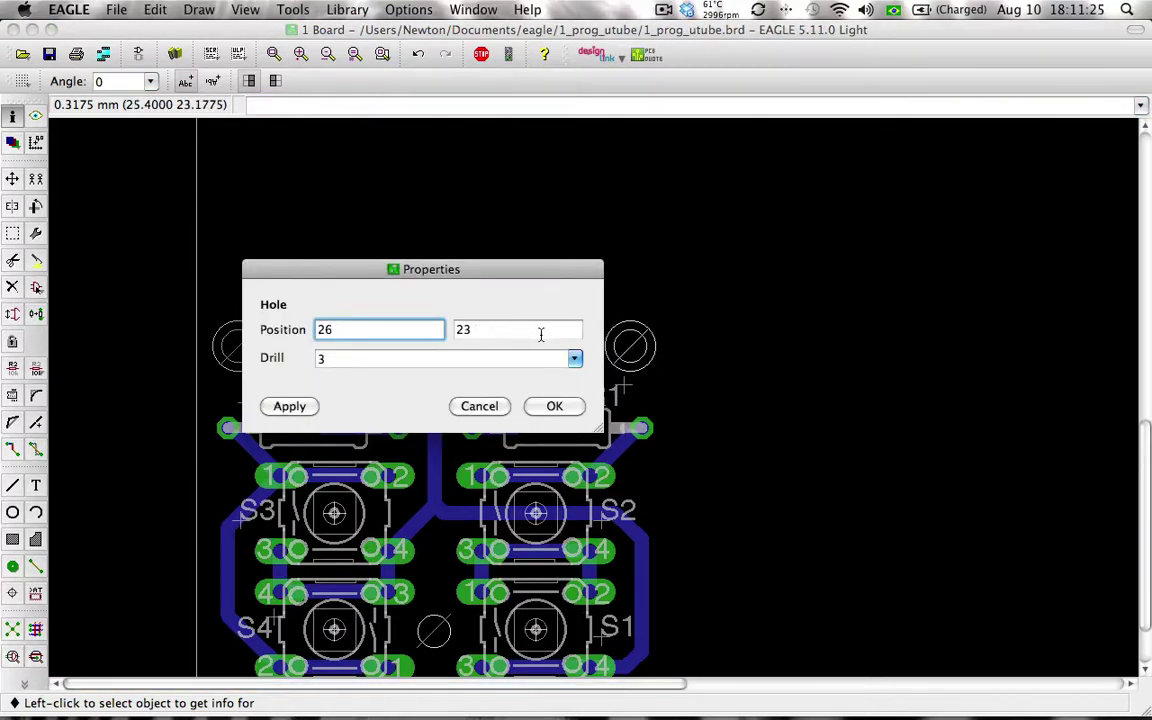
key(Return)
click(233, 347)
text(2.5)
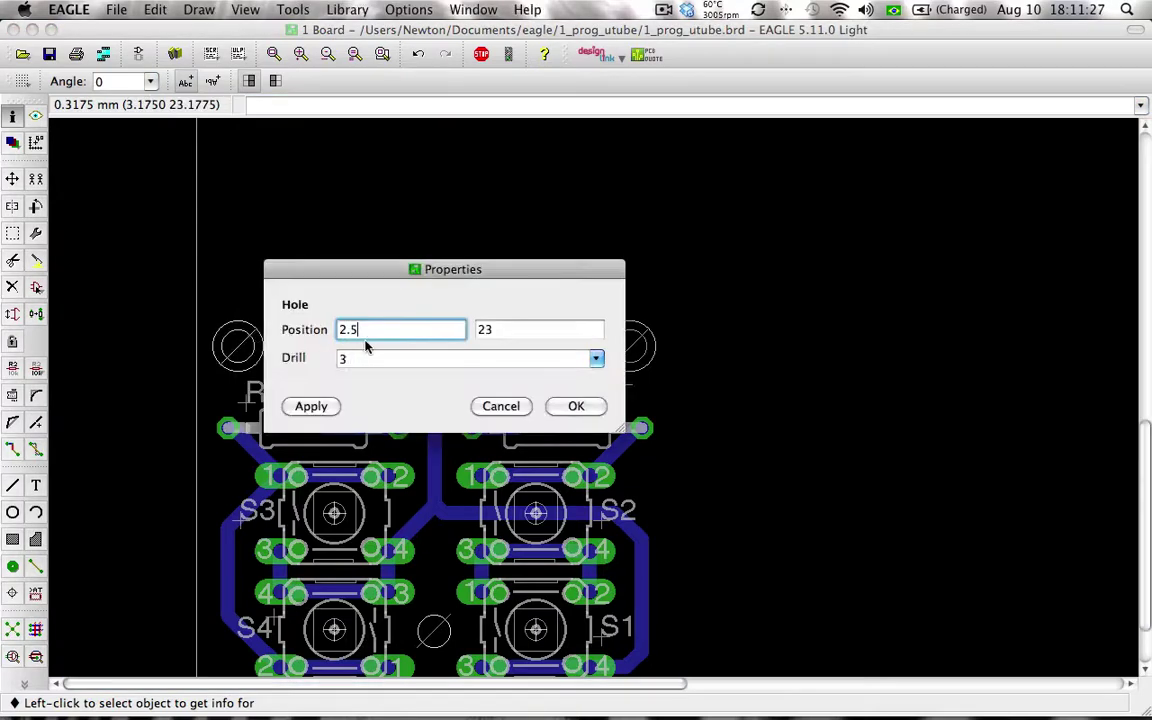
key(Return)
Inspect the right hole beside LED1 (about 26, 23, drill 3) without changes
scroll(450, 375, down, 2)
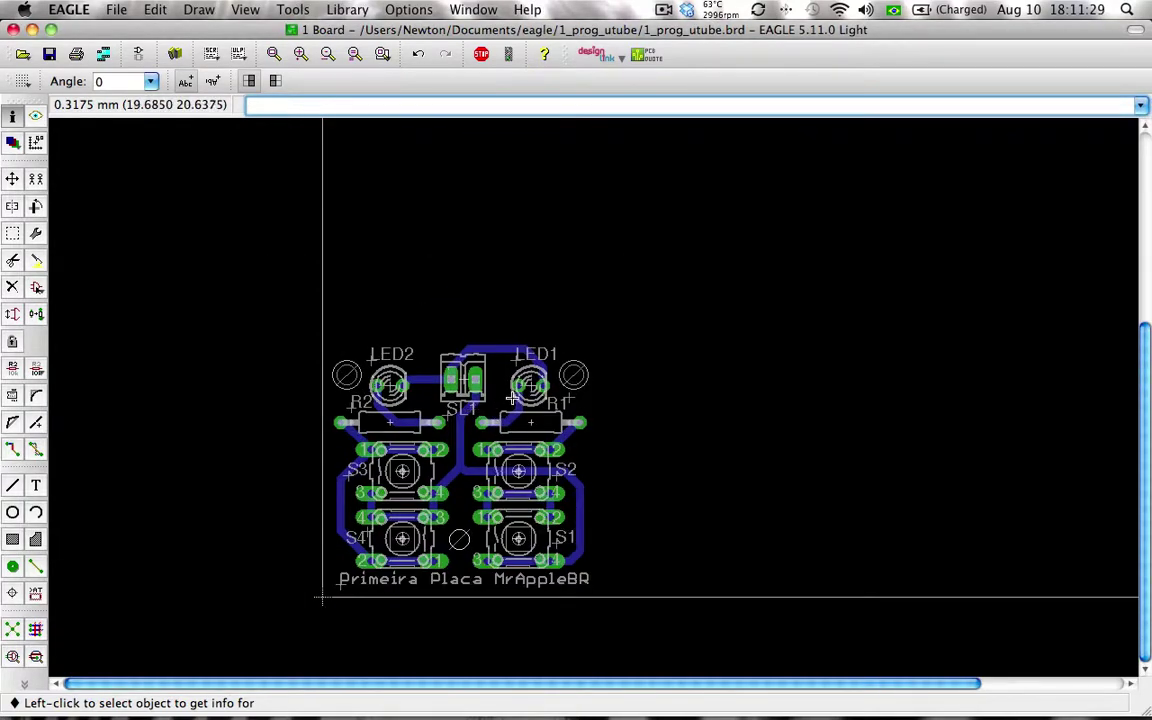
scroll(540, 350, down, 2)
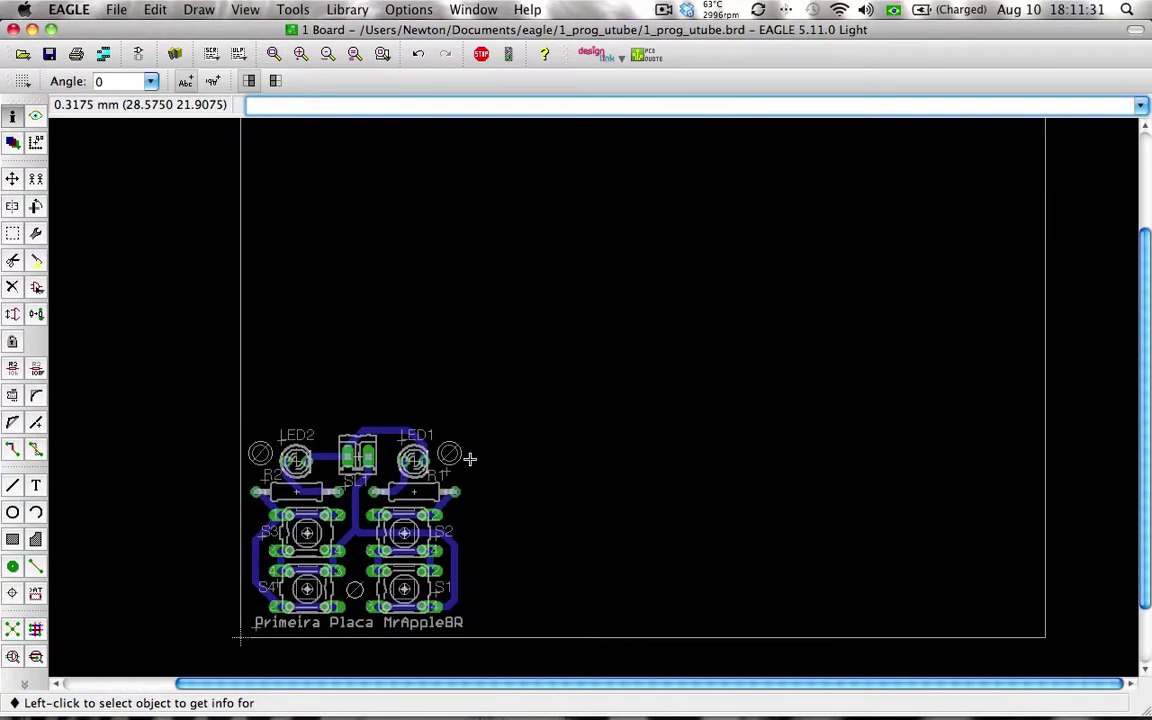
scroll(469, 458, down, 2)
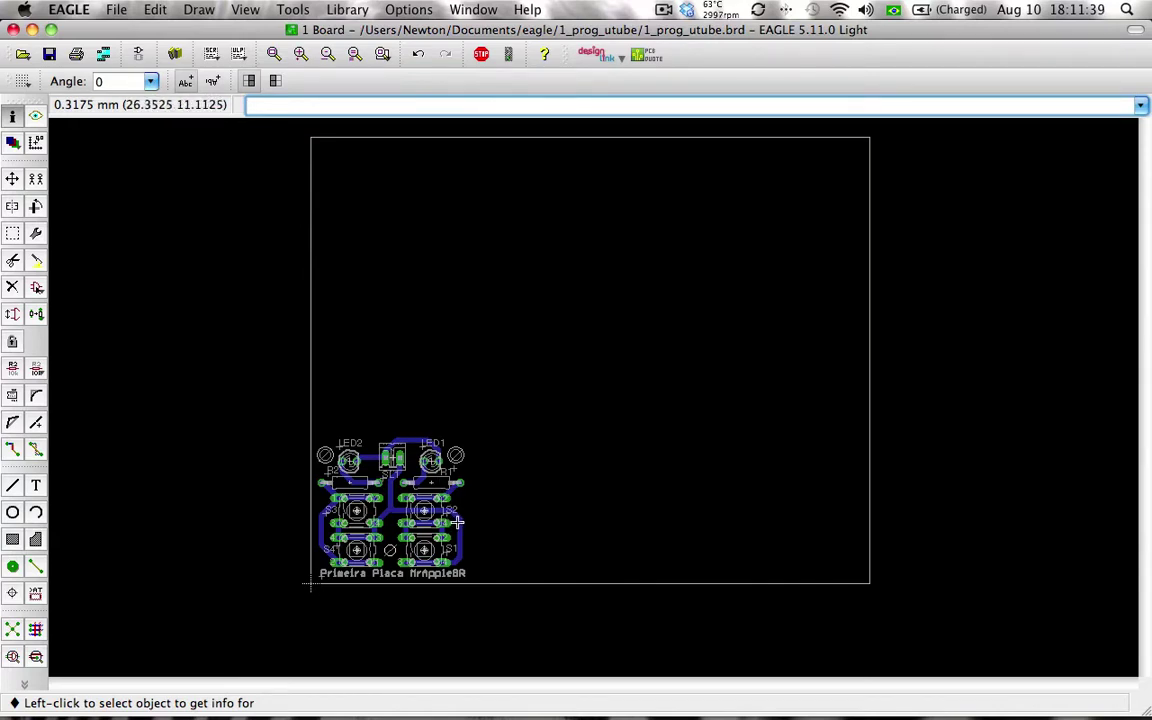
scroll(456, 523, up, 1)
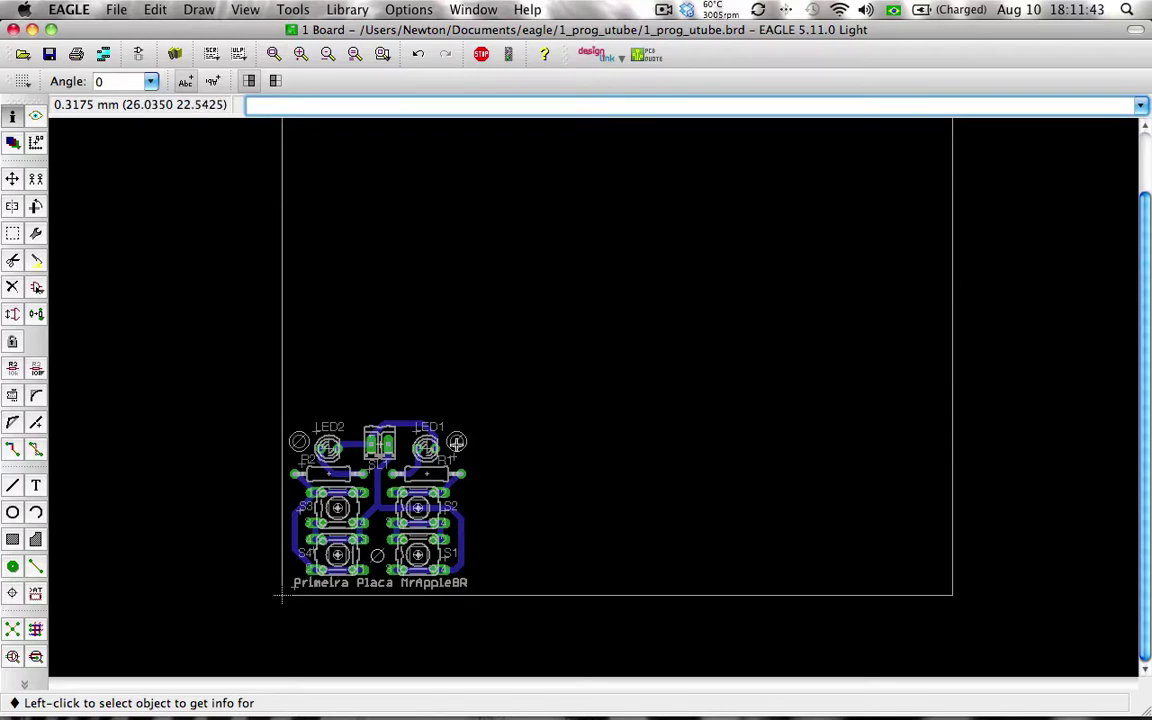
click(456, 442)
click(456, 442)
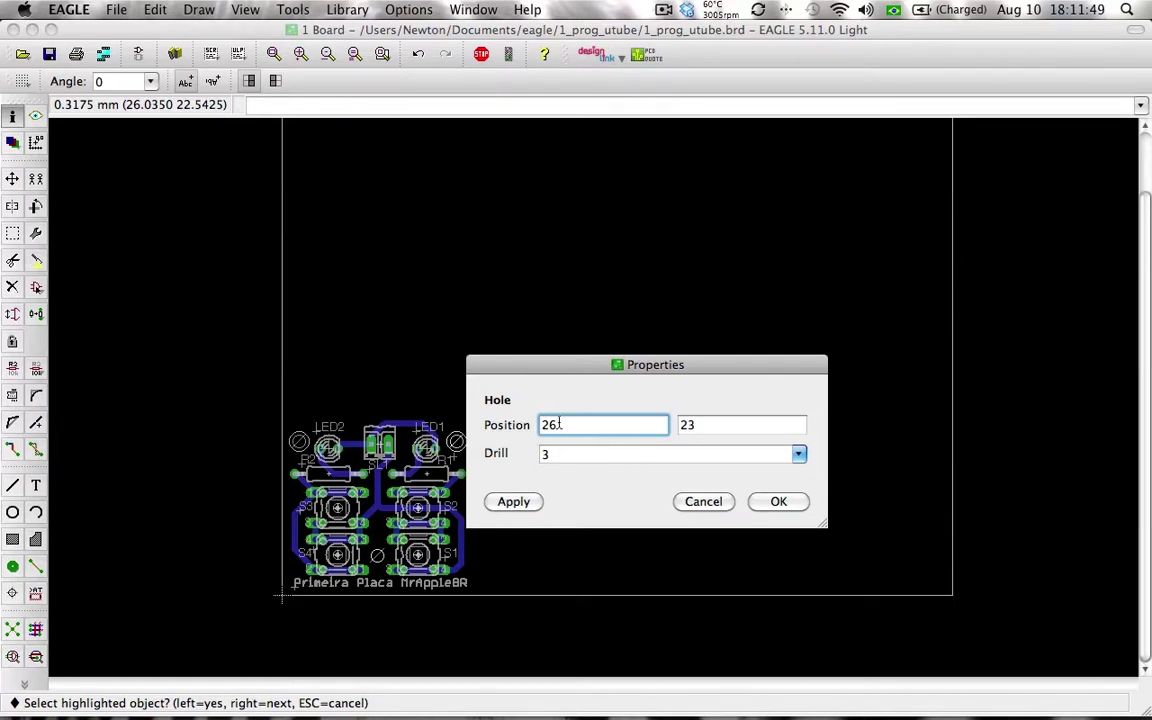
key(Escape)
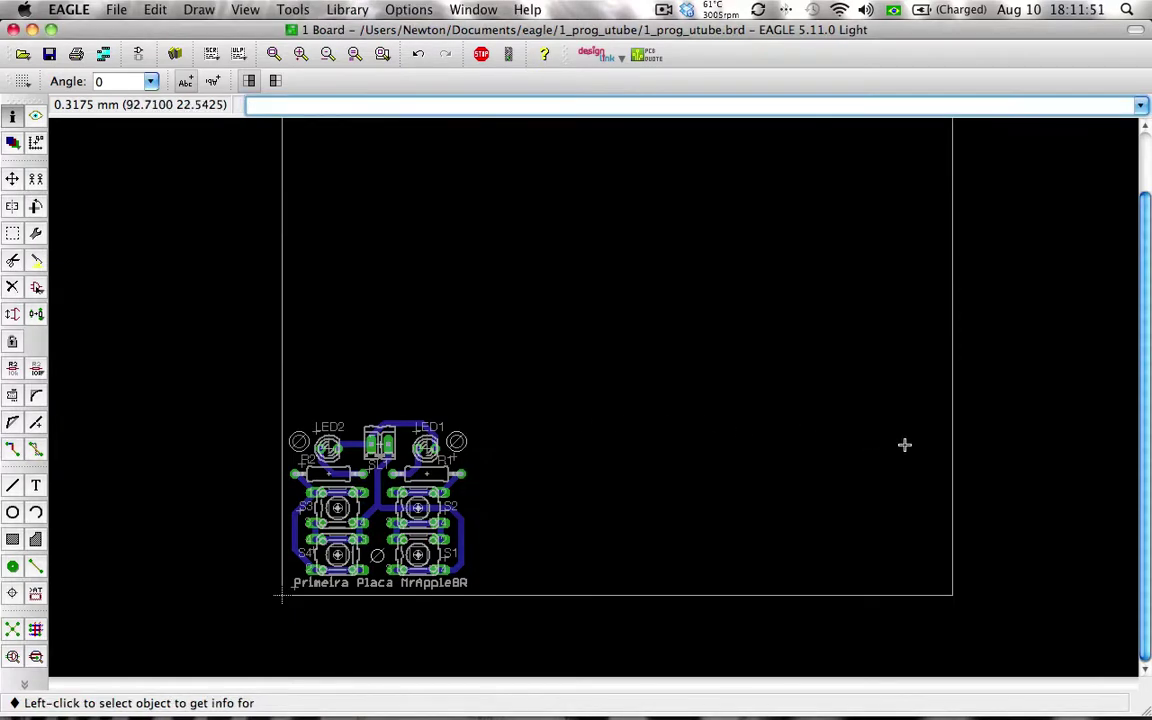
Inspect the board outline's right edge, then zoom out to see the whole outline
click(945, 440)
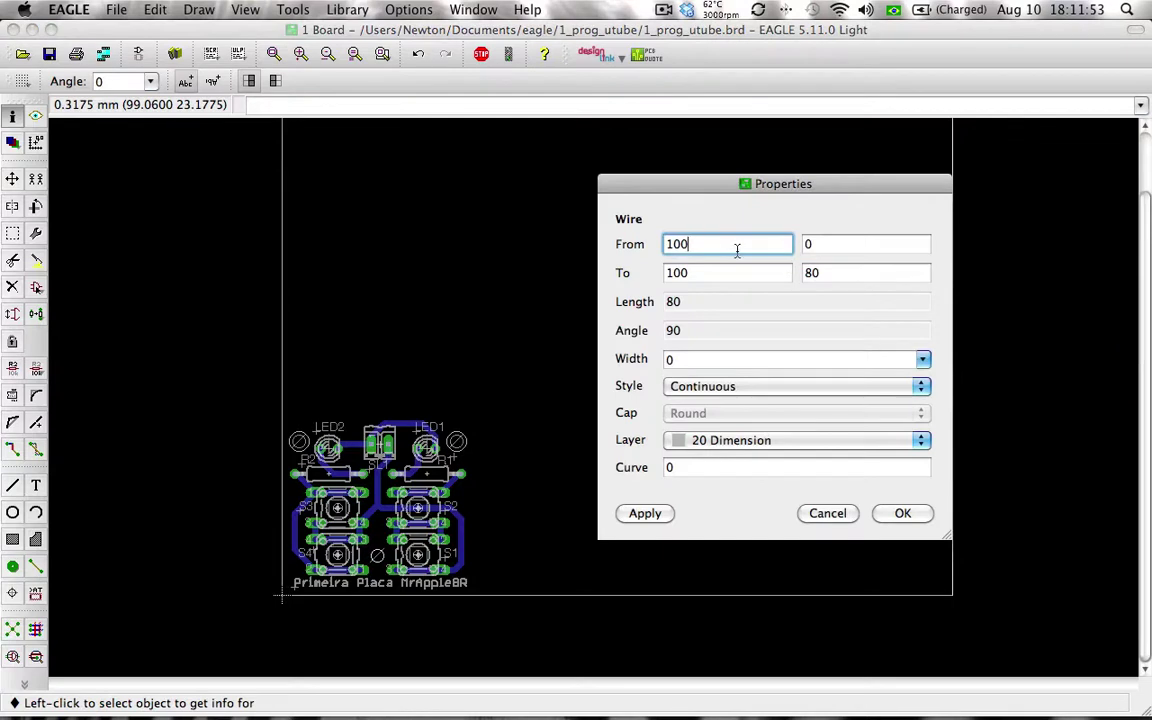
drag(722, 245, 658, 247)
click(903, 513)
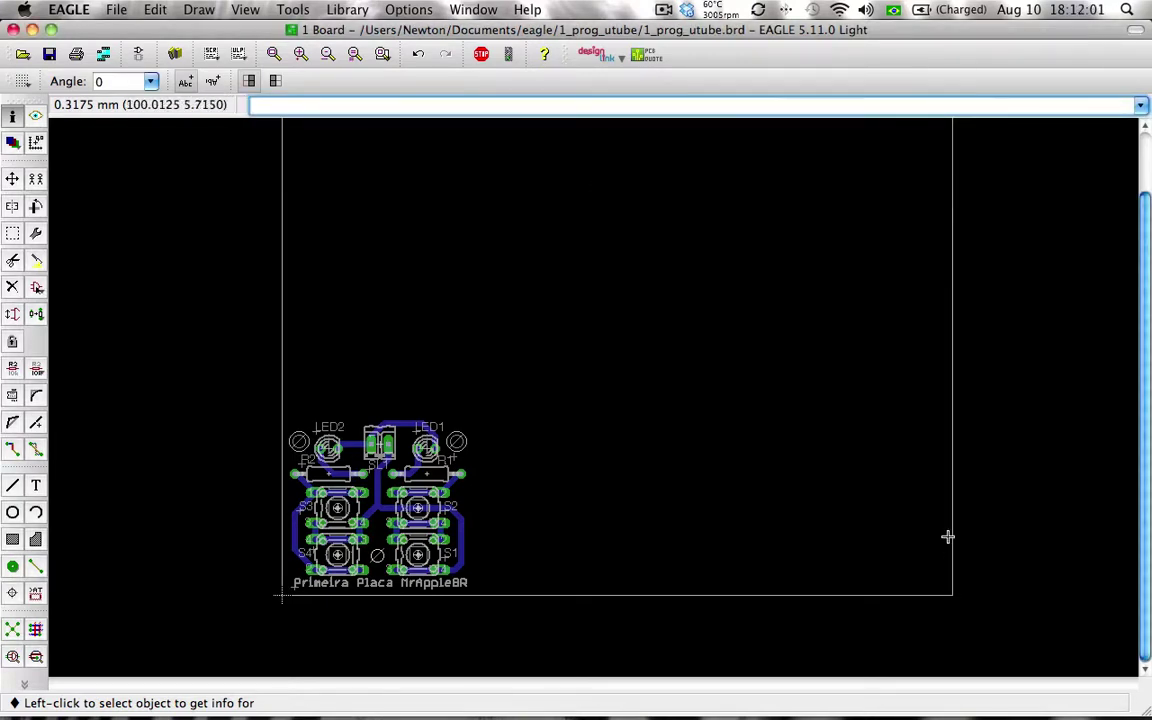
scroll(940, 450, up, 1)
scroll(933, 340, up, 1)
scroll(933, 357, down, 2)
scroll(935, 250, up, 2)
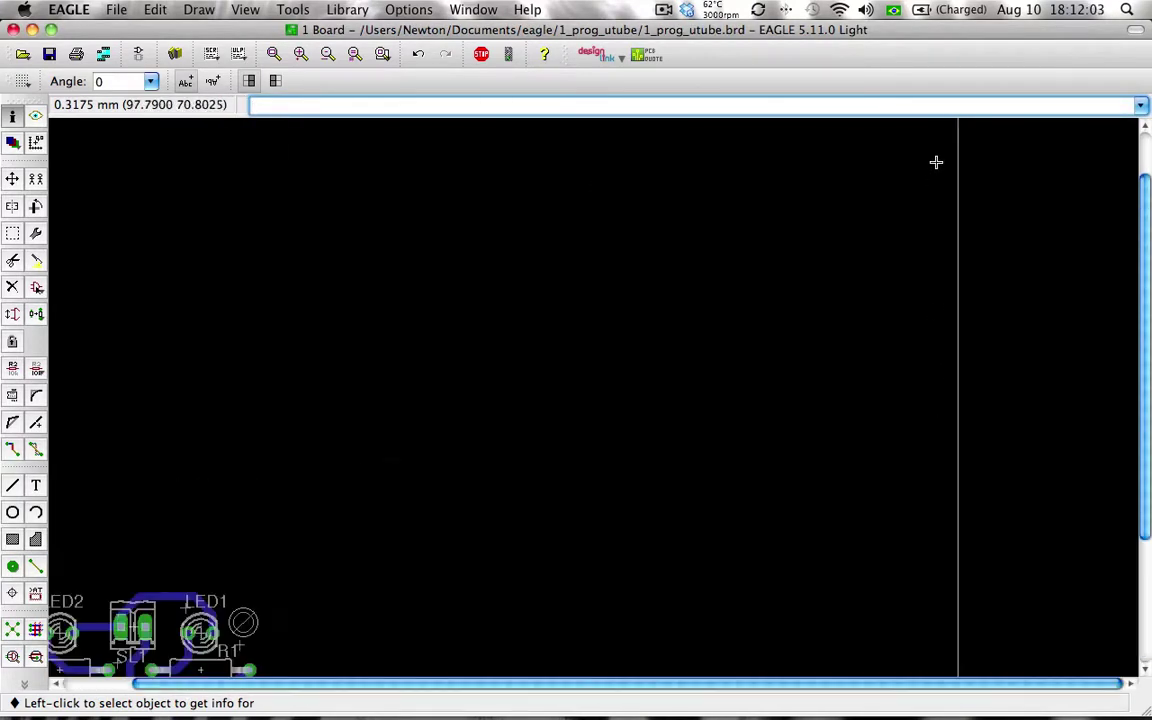
scroll(938, 162, down, 1)
scroll(940, 155, down, 1)
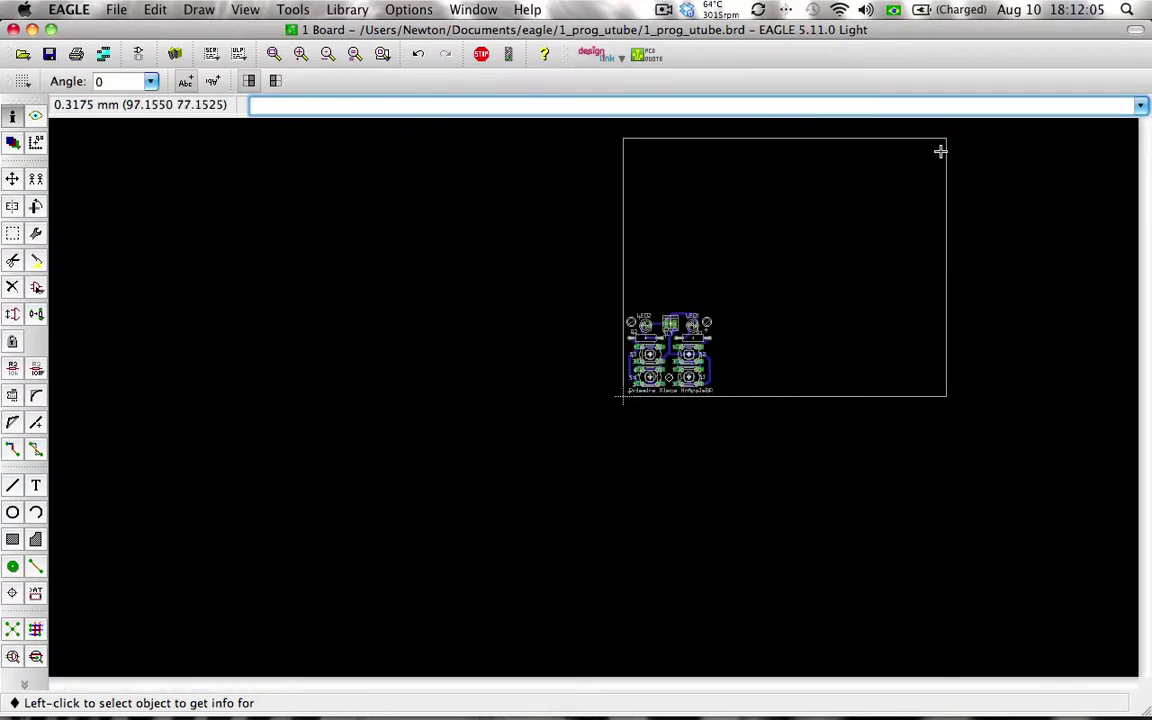
middle_drag(941, 278, 864, 360)
scroll(864, 360, down, 1)
scroll(864, 360, up, 2)
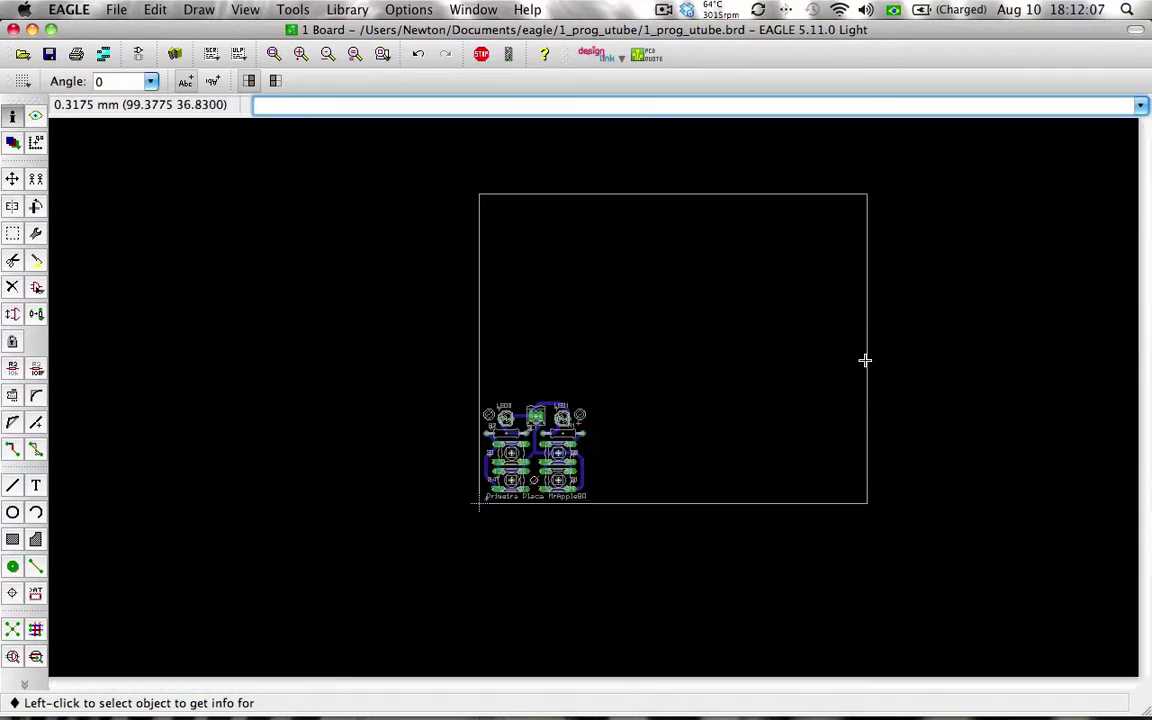
scroll(864, 360, up, 1)
Change the right edge's From X and To X from 100 to 28
click(867, 501)
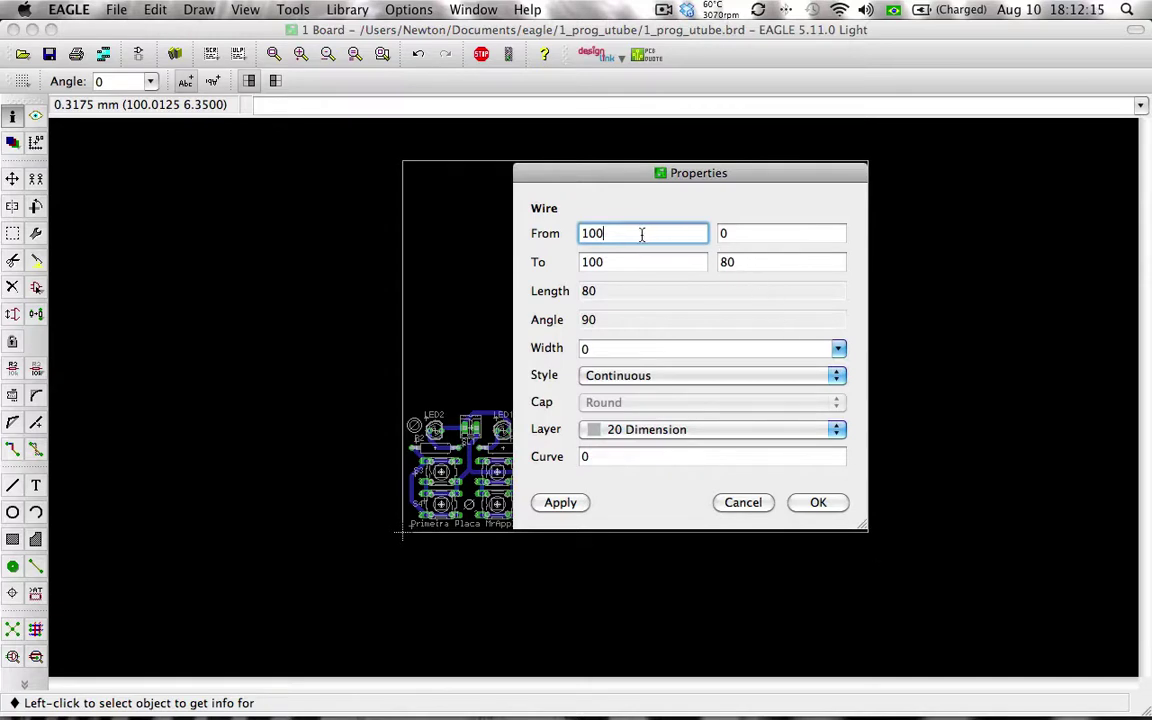
drag(642, 234, 548, 238)
text(2)
text(8)
double_click(606, 263)
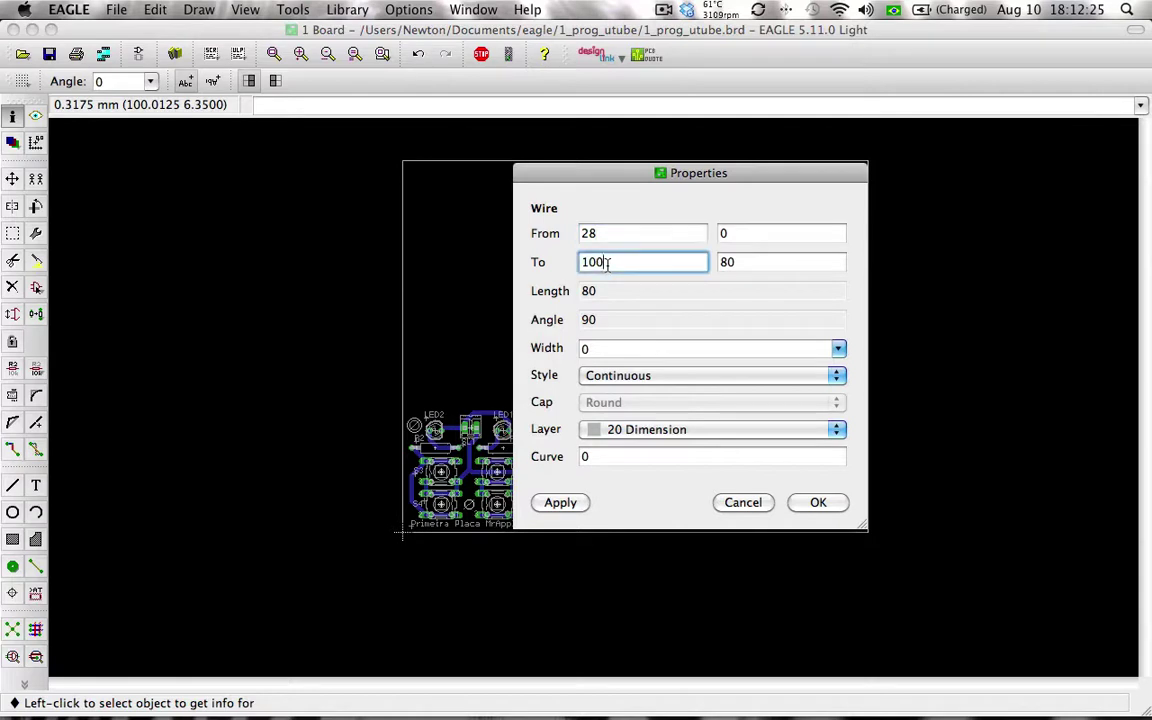
text(28)
drag(663, 173, 307, 186)
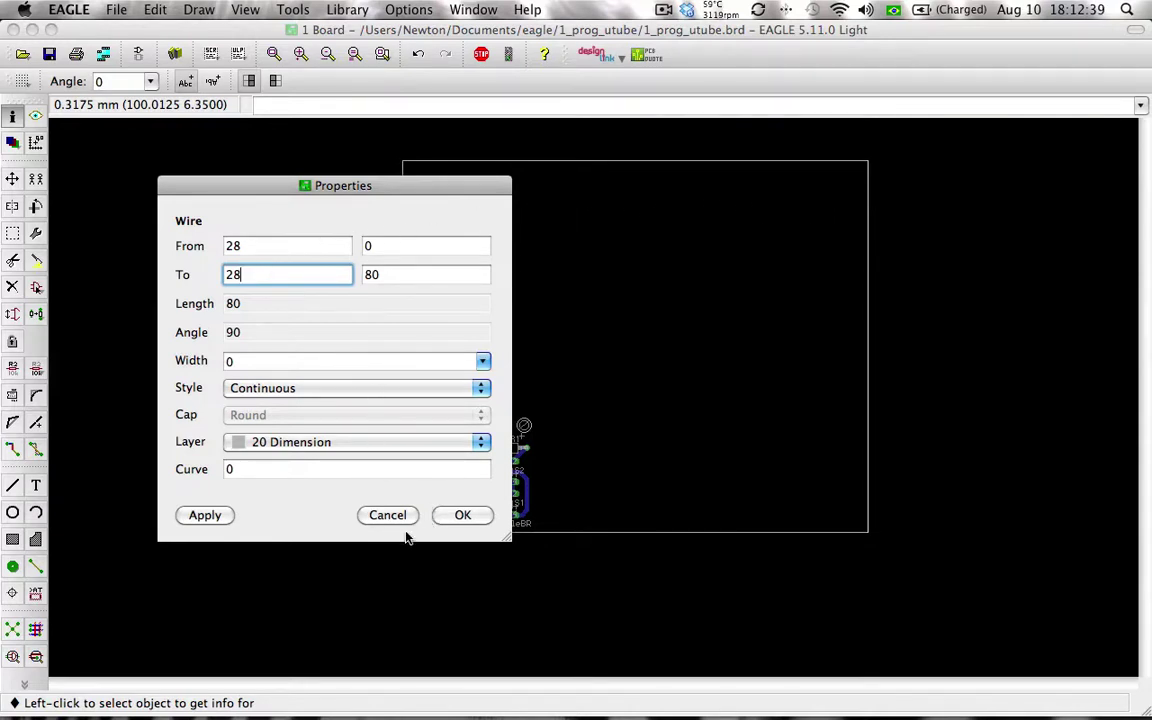
drag(397, 187, 397, 94)
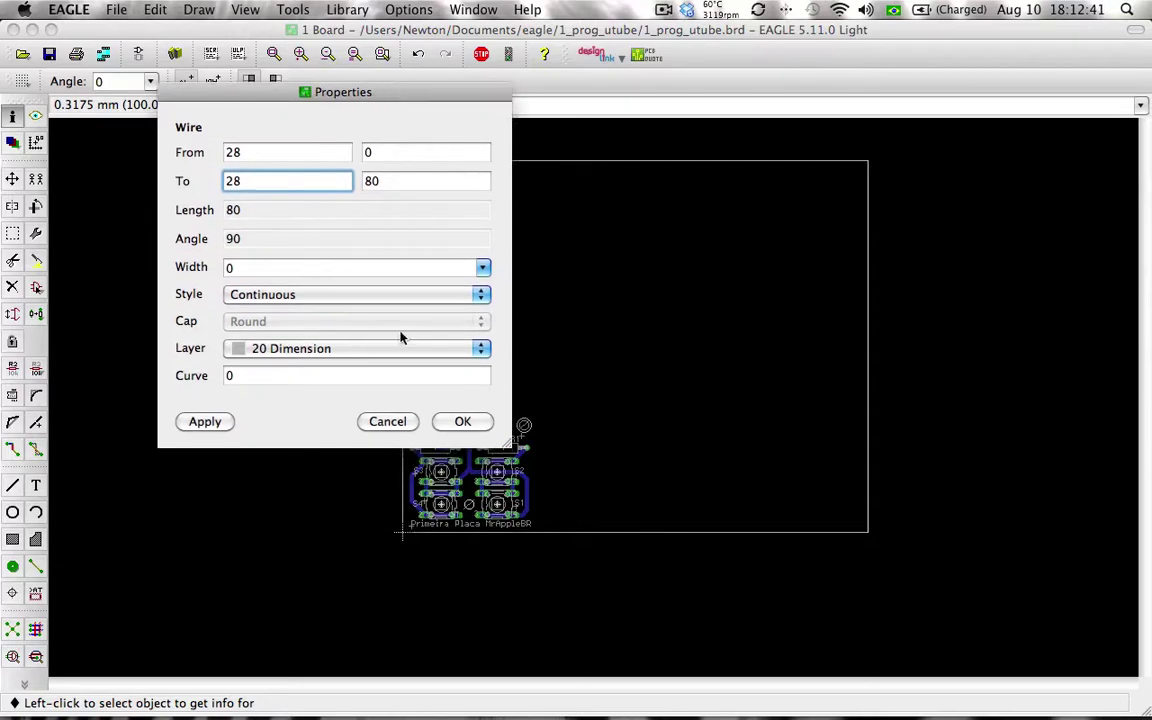
click(466, 421)
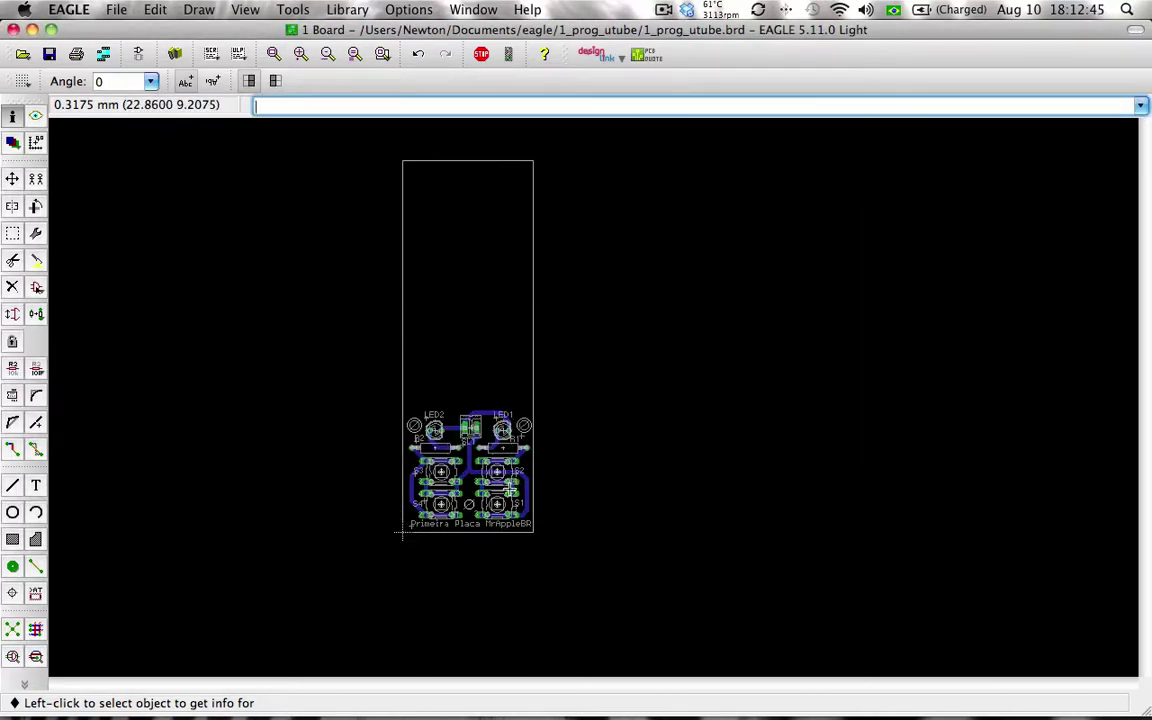
Run the design rule check and review its error list
scroll(520, 485, up, 5)
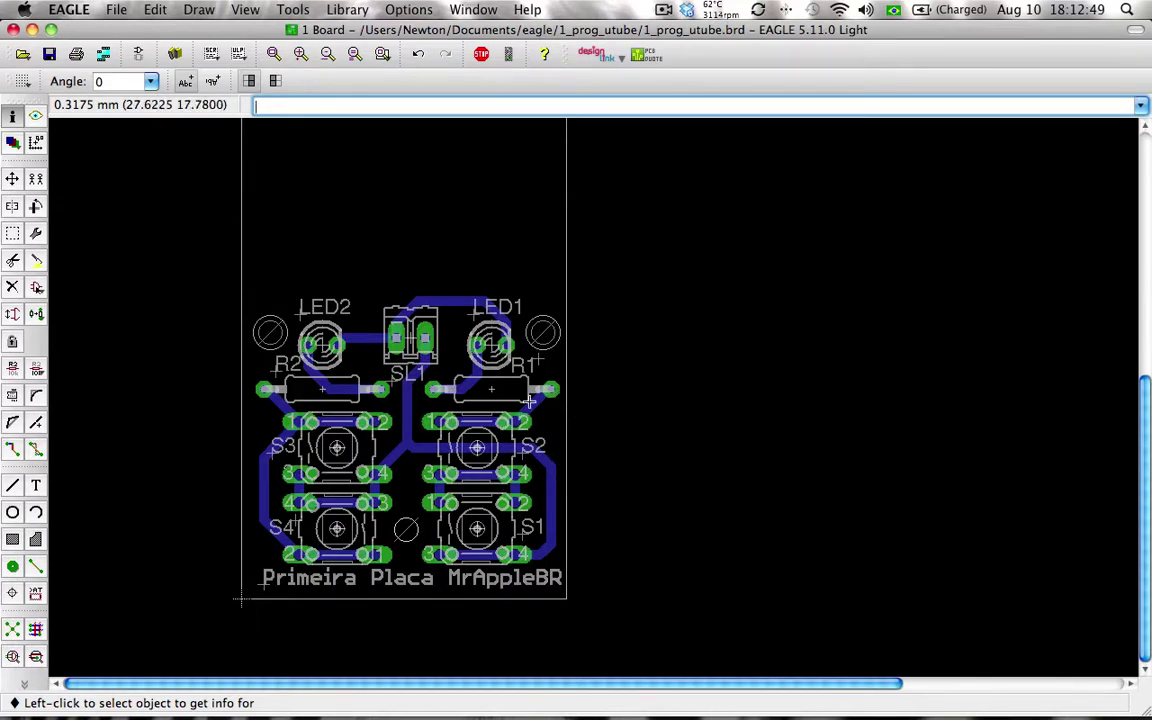
click(35, 592)
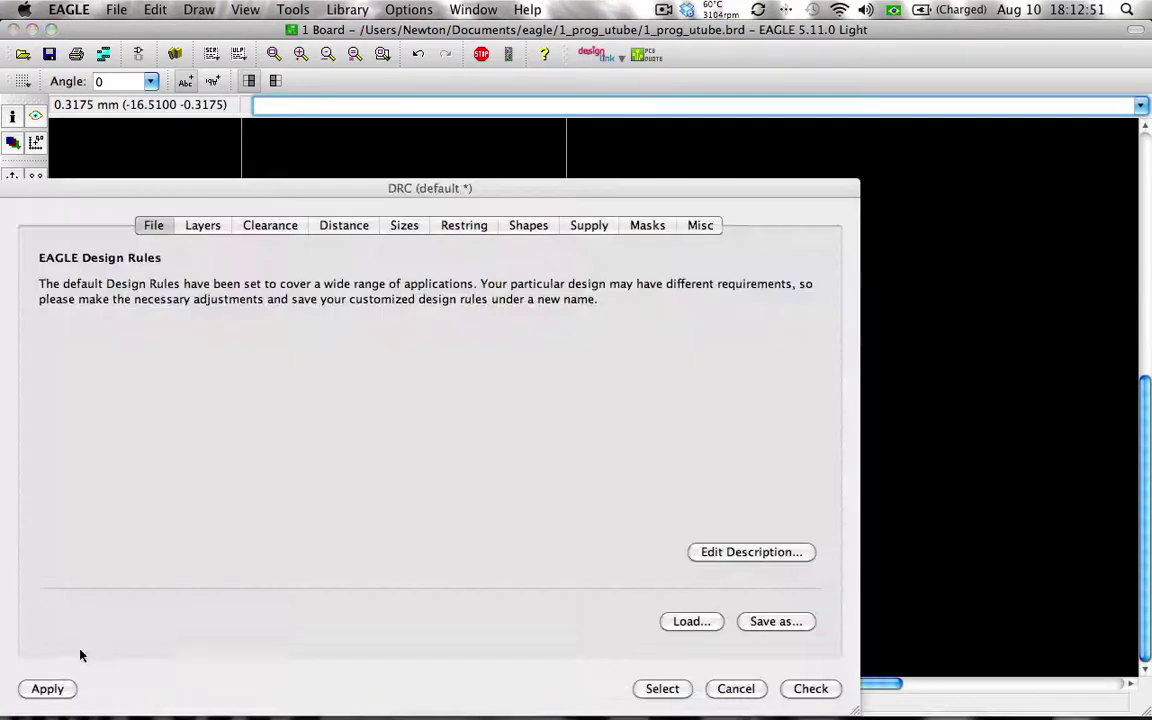
click(810, 689)
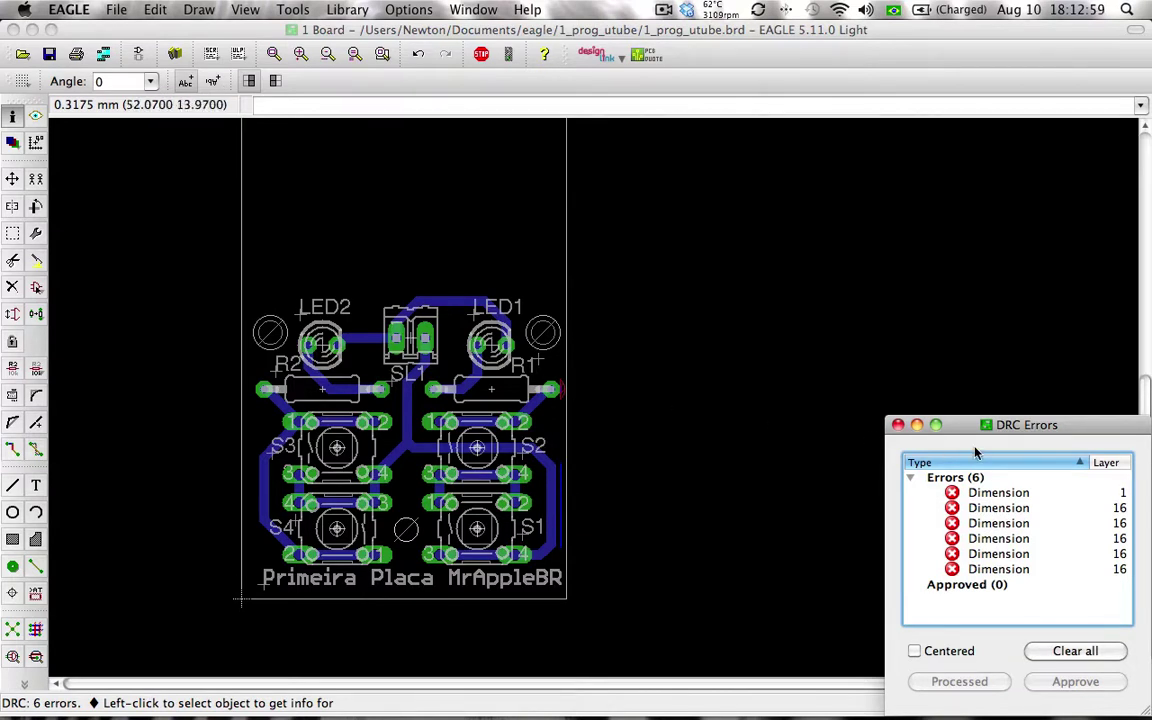
click(898, 425)
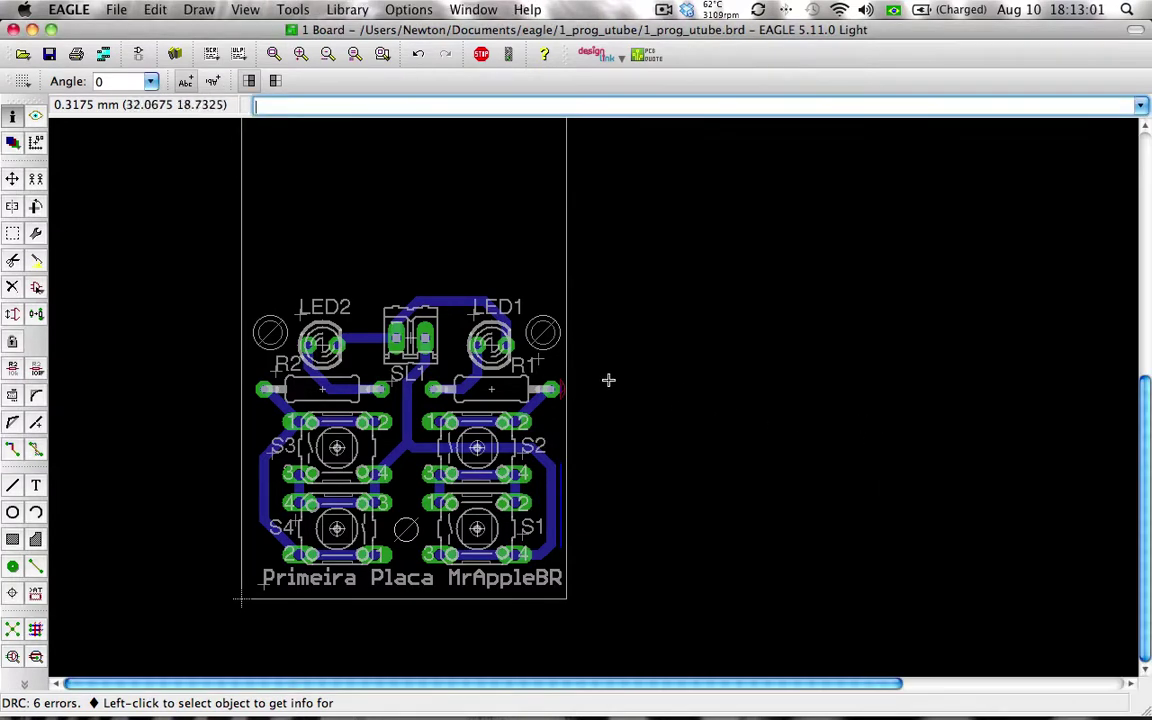
Move the board's right edge to X 29
click(572, 254)
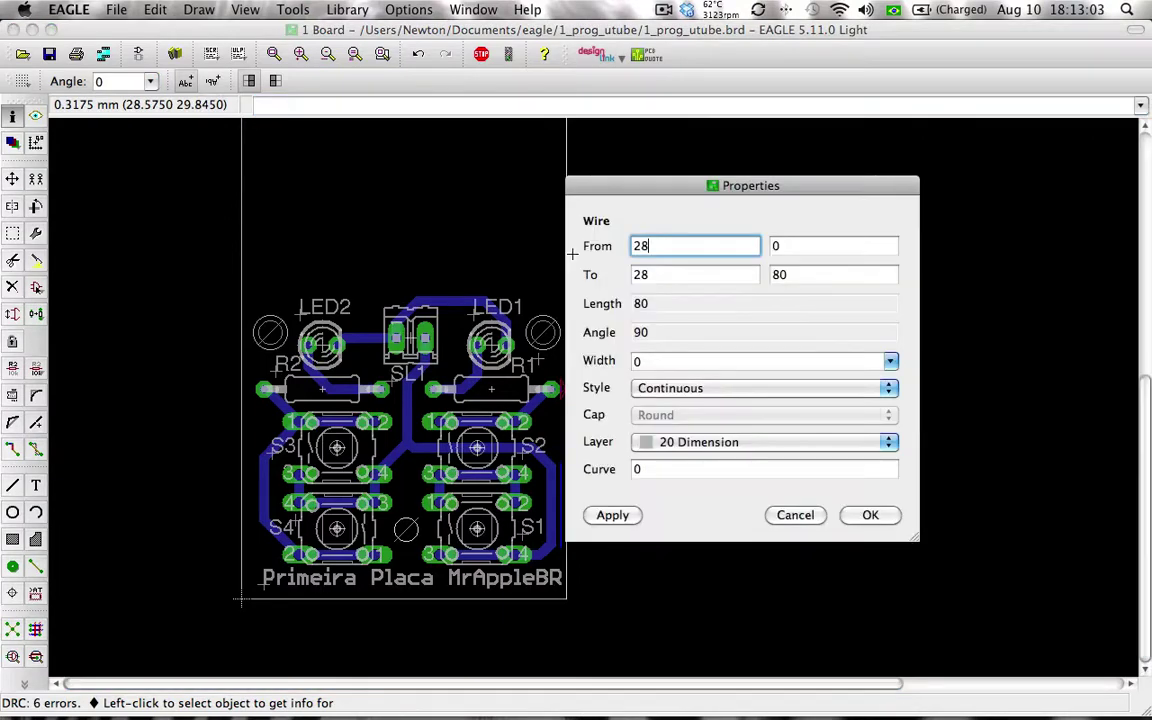
key(Tab)
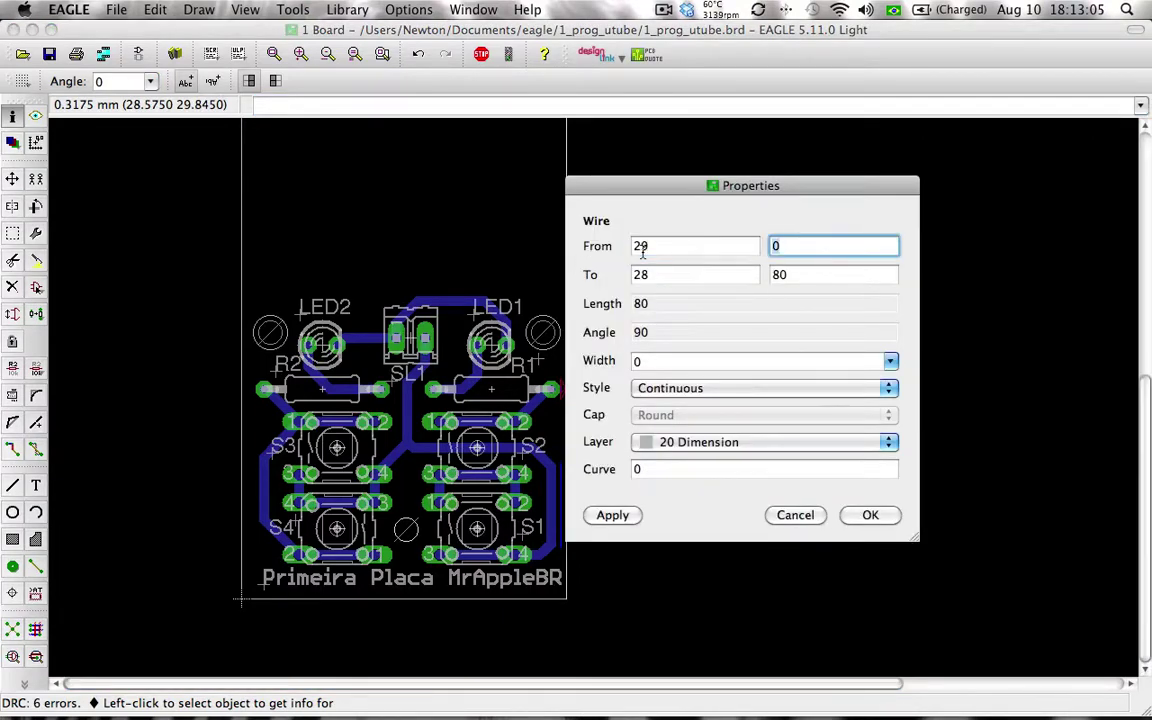
key(Tab)
key(Return)
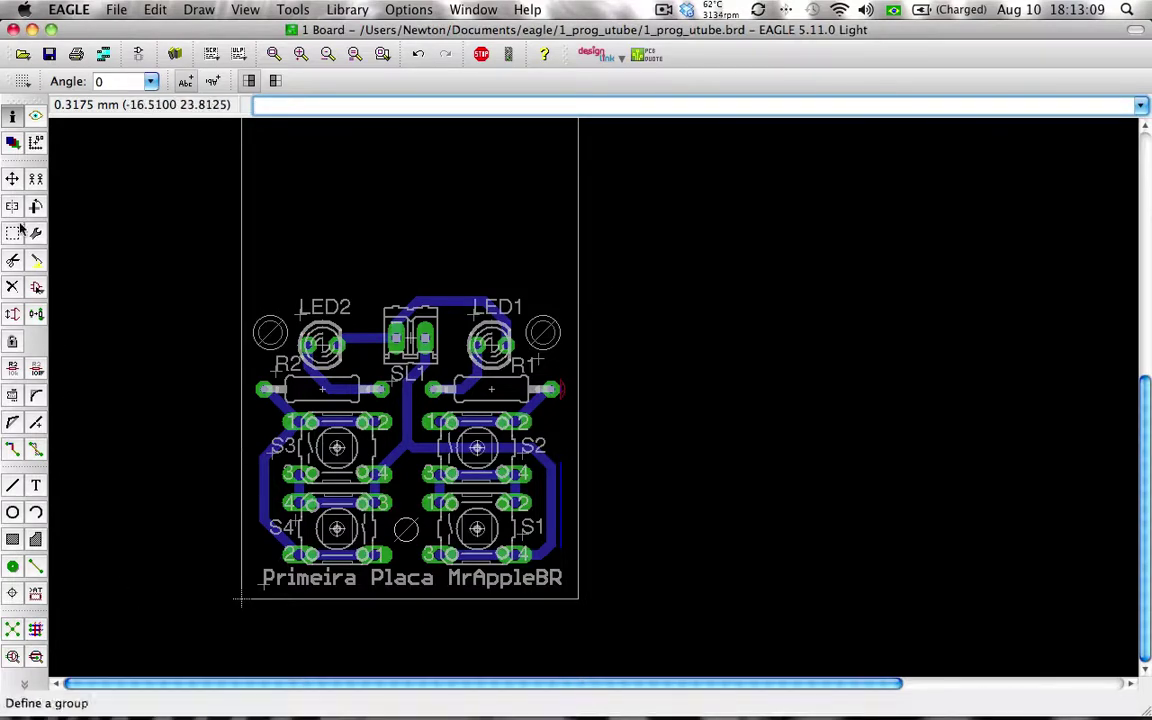
Set the right edge's From X and To X to 28.5
click(586, 370)
click(378, 290)
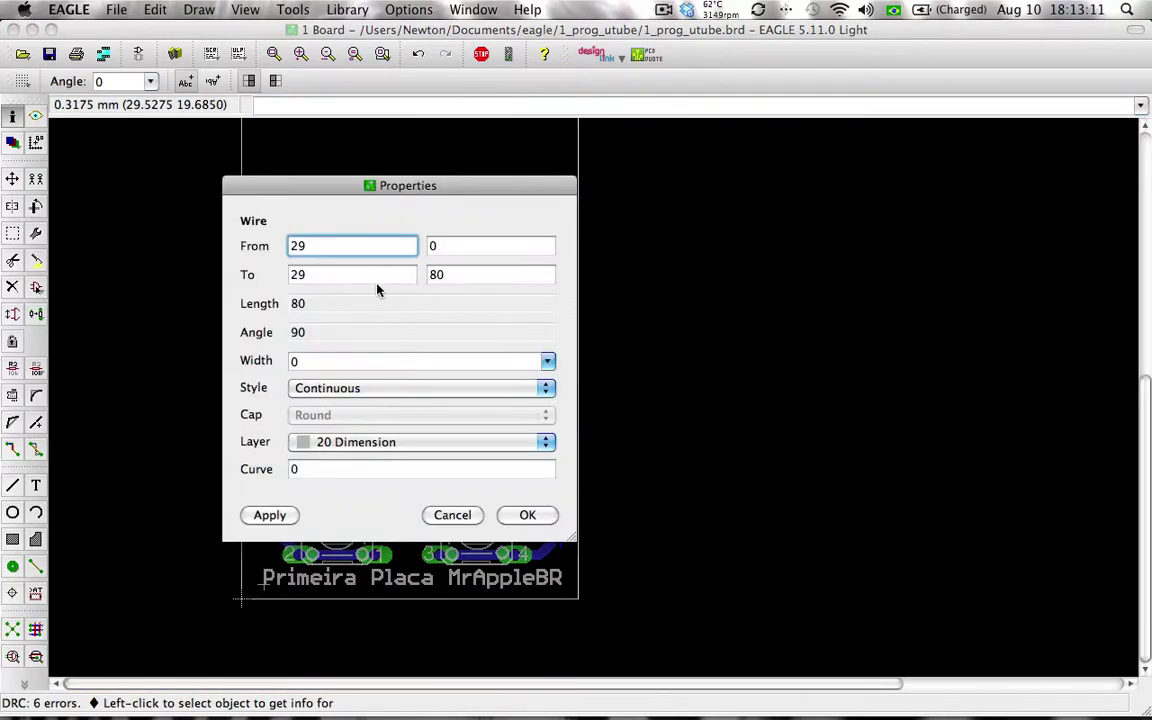
key(BackSpace)
text(8.5)
key(Tab)
key(BackSpace)
text(8)
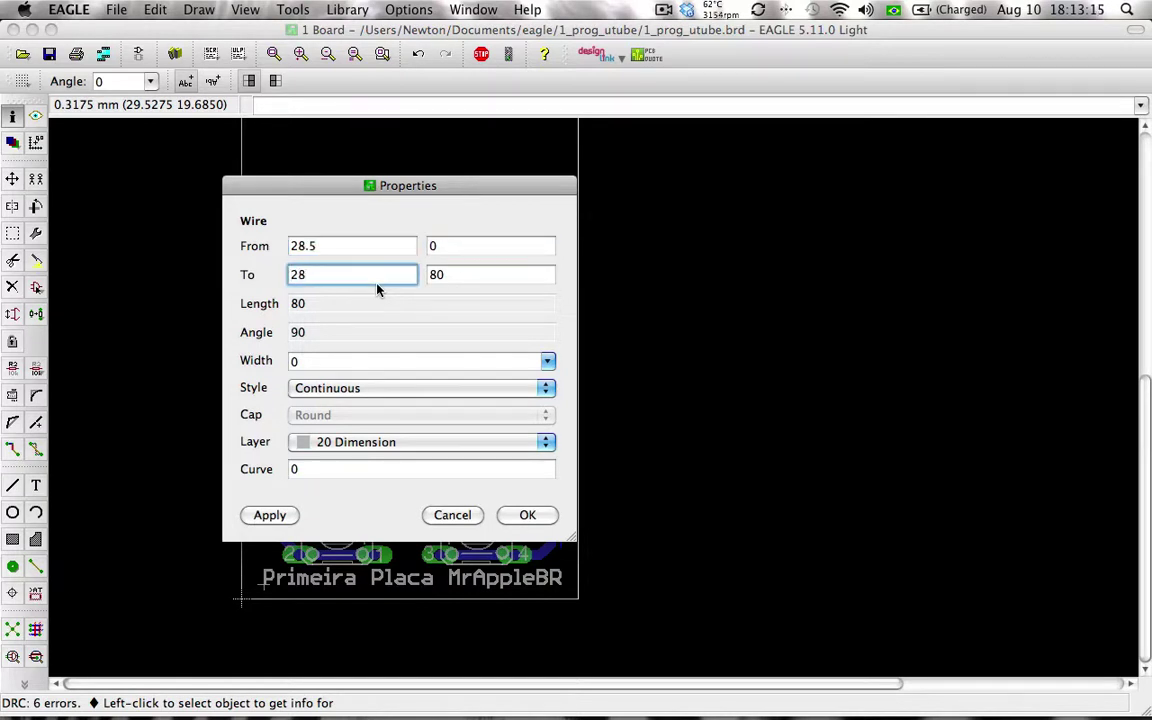
text(.5)
key(Return)
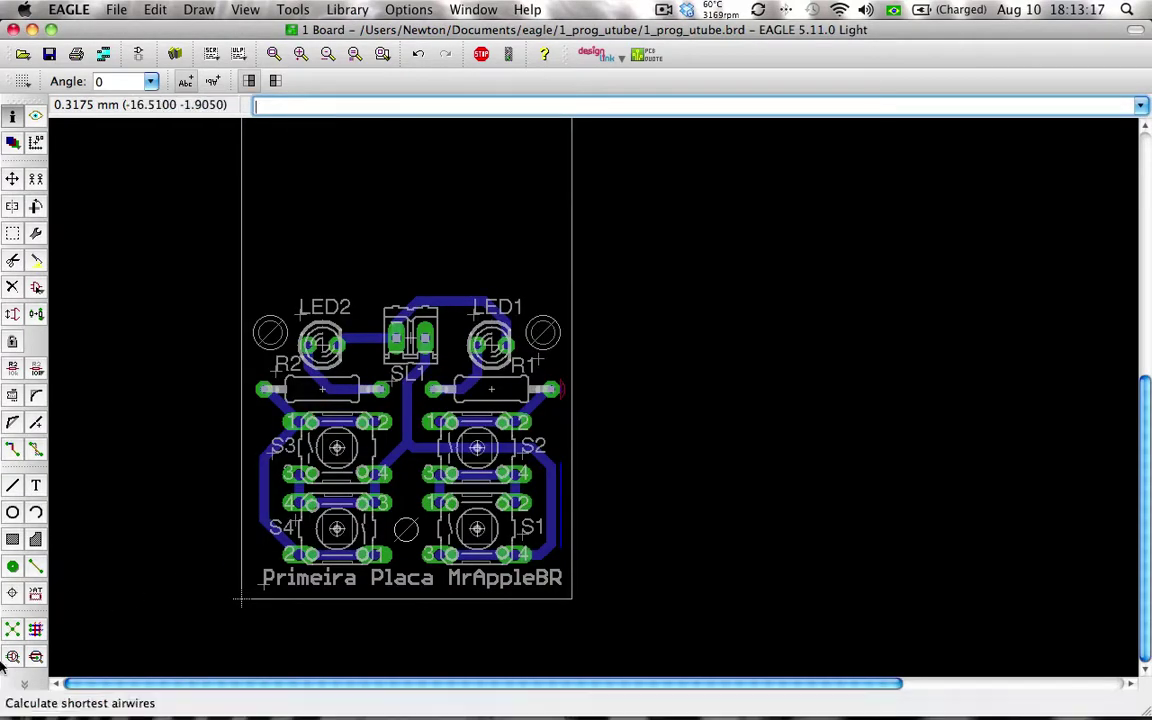
Rerun the design rule check on the narrowed board, confirming no errors
click(34, 592)
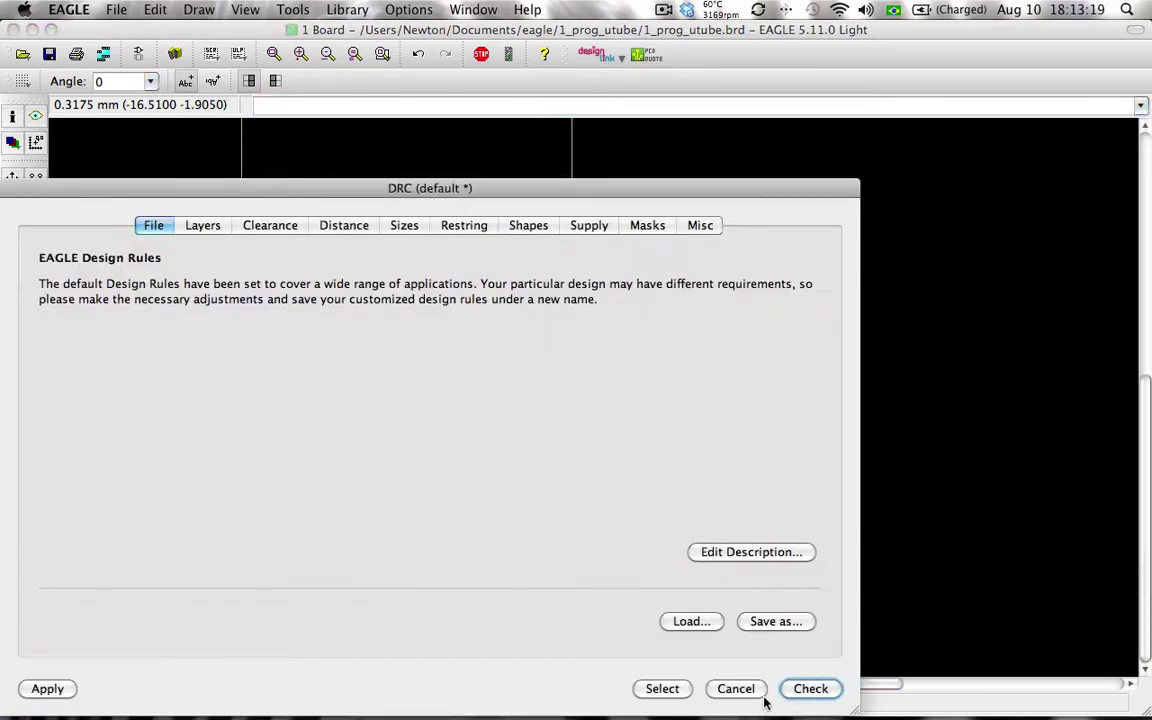
click(811, 688)
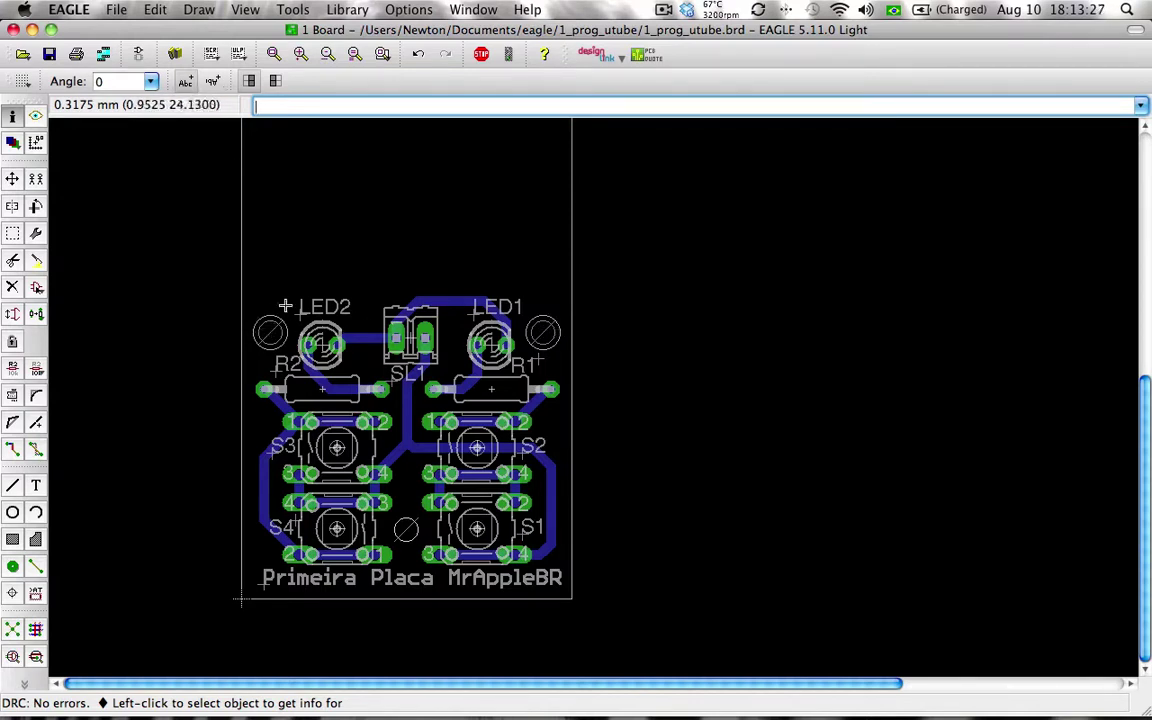
scroll(350, 390, down, 1)
scroll(350, 390, up, 1)
Check a mounting hole's position and drill size without changing it
scroll(360, 360, down, 2)
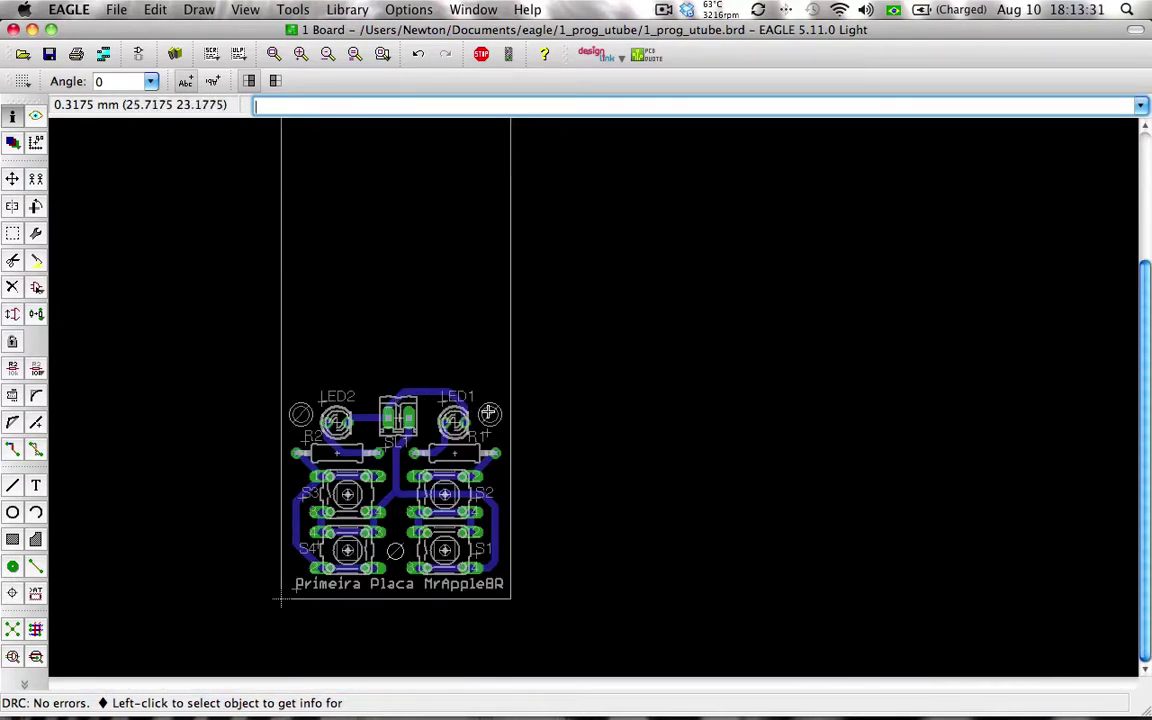
click(488, 413)
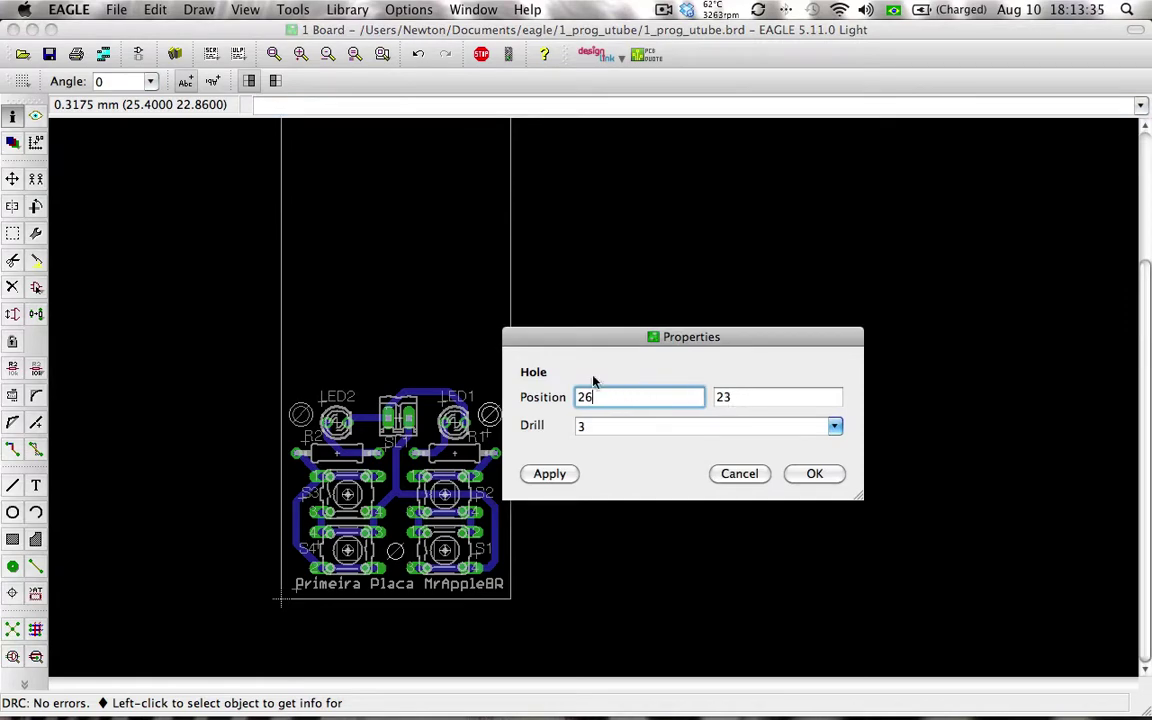
key(Return)
scroll(460, 461, up, 2)
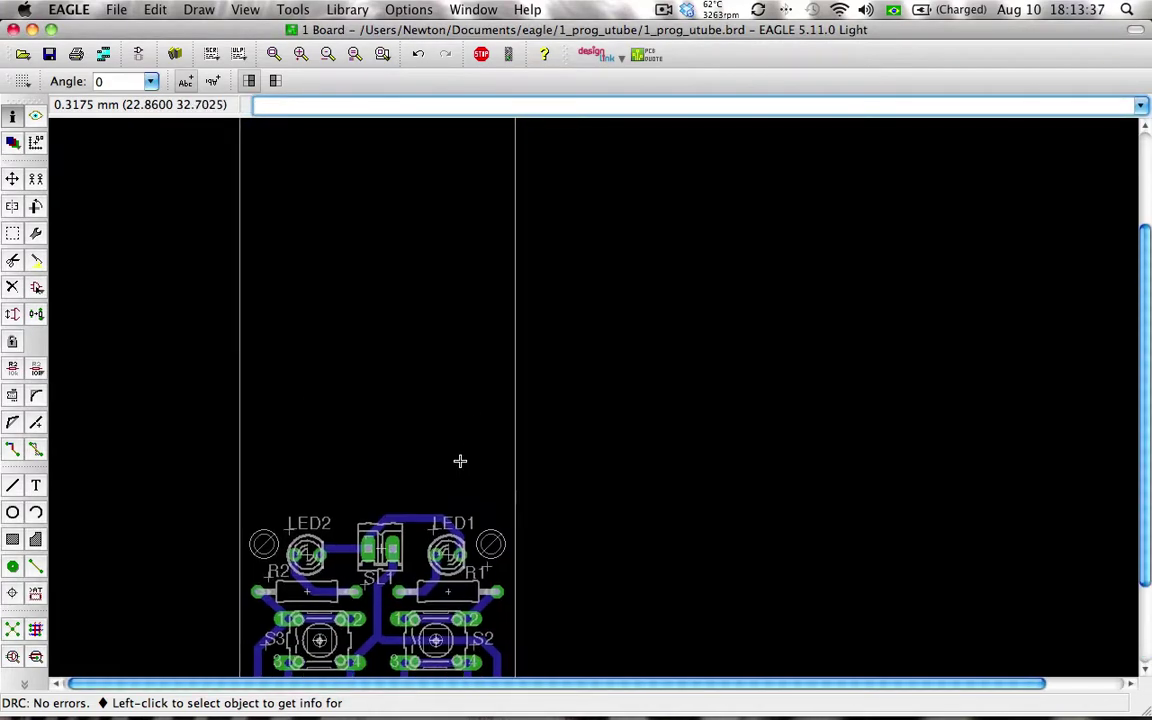
scroll(460, 461, down, 2)
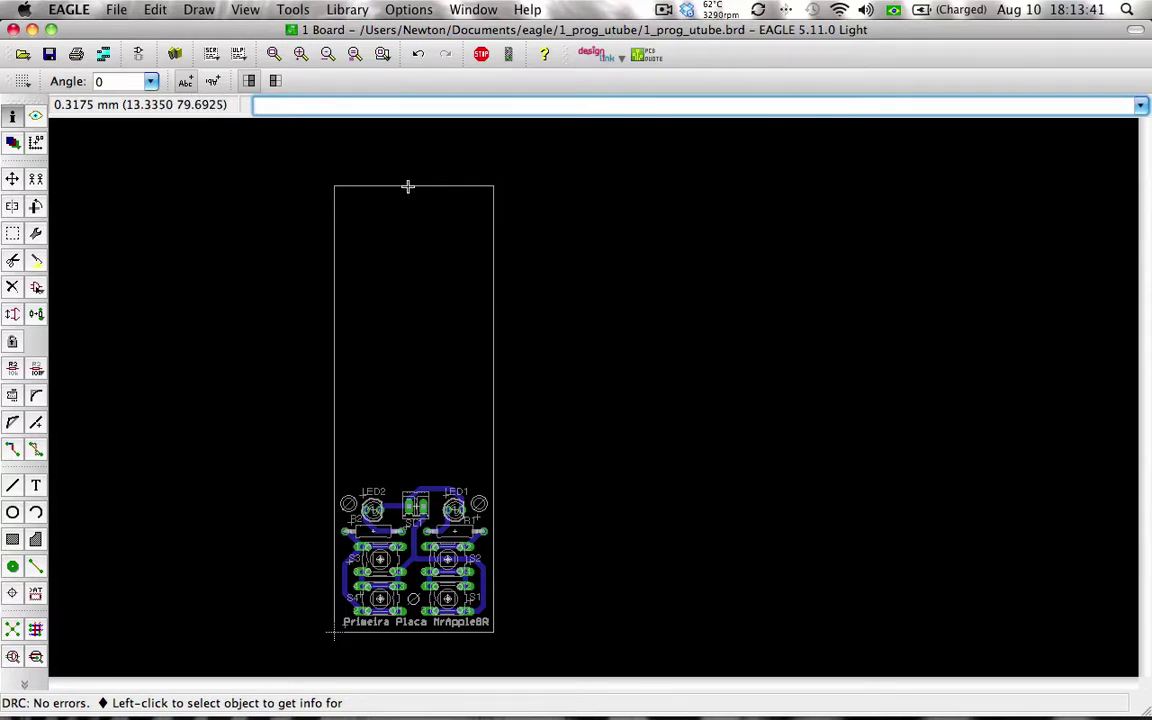
Lower the board outline's top edge from Y 80 to Y 26
click(407, 186)
drag(547, 40, 725, 130)
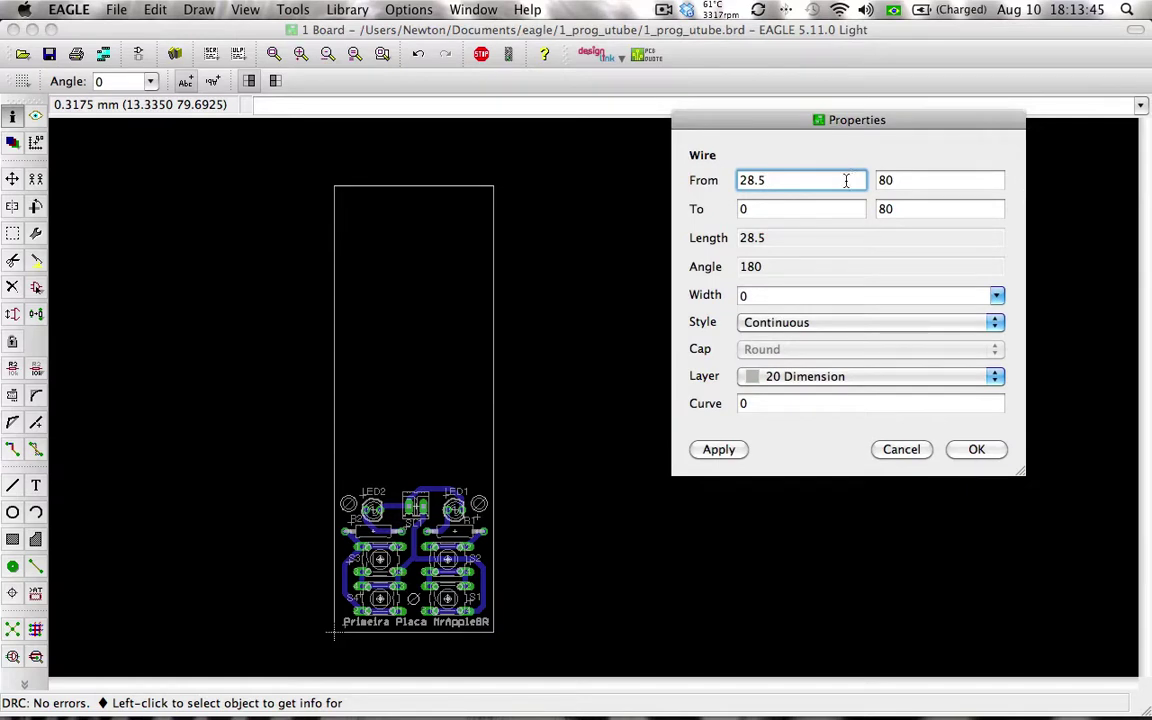
key(Tab)
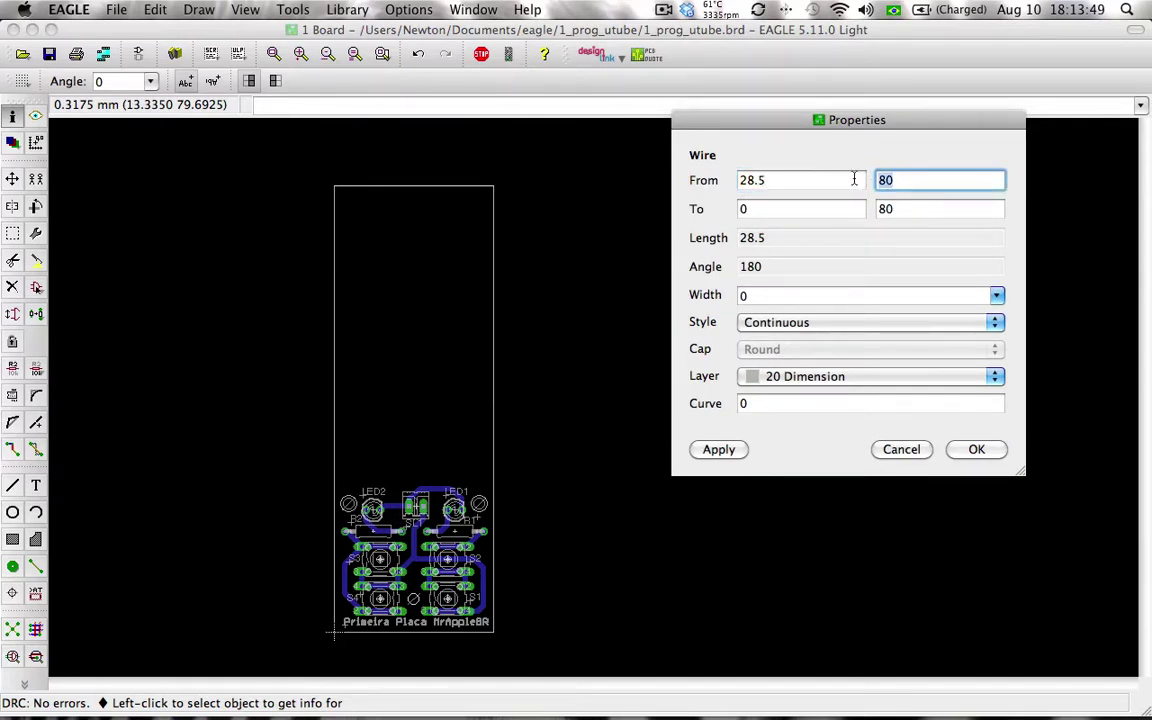
click(785, 180)
key(Tab)
double_click(916, 209)
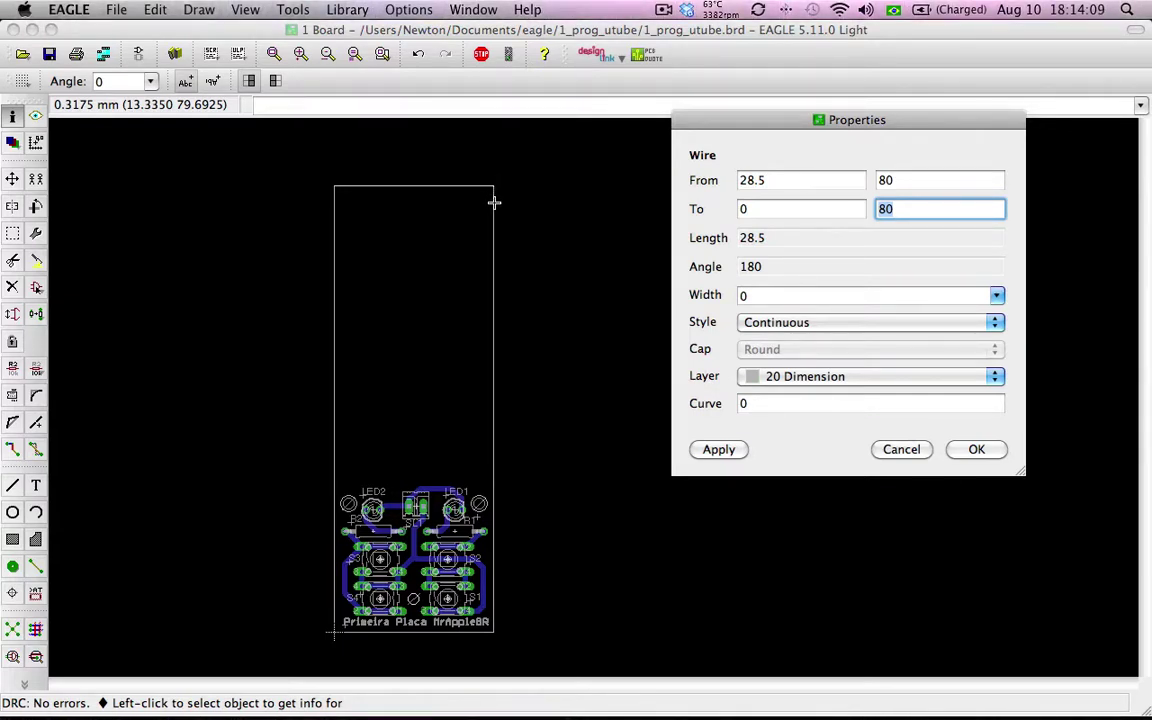
key(shift+Tab)
key(shift+Tab)
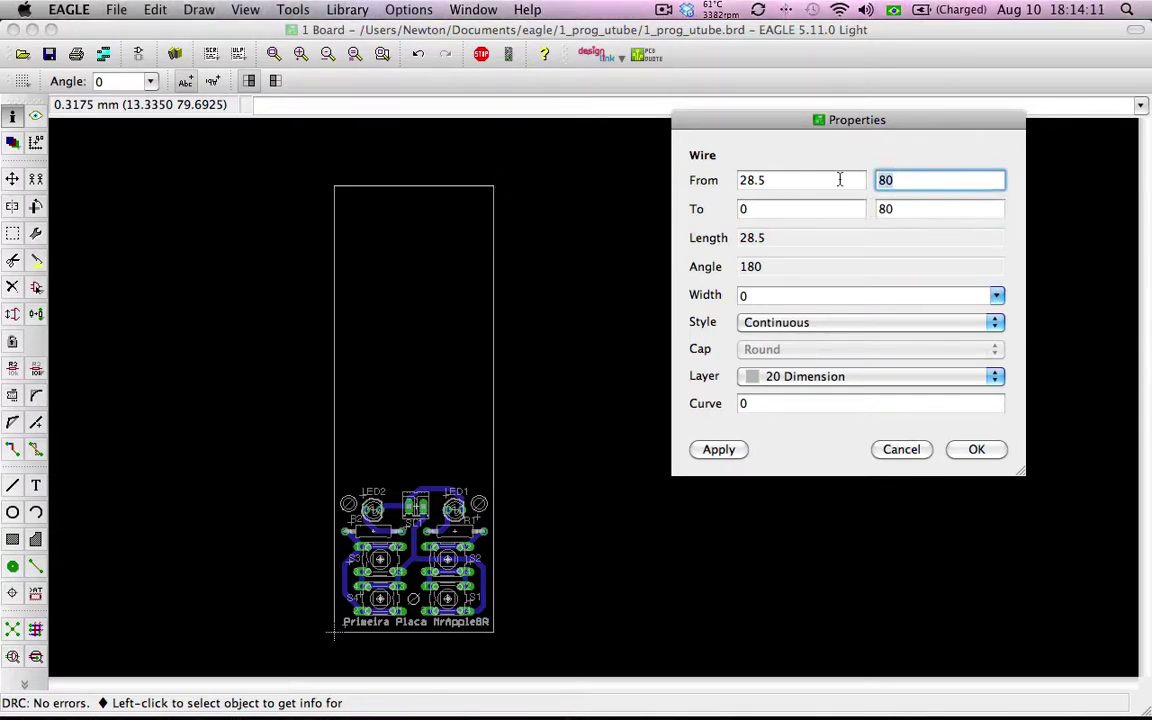
key(shift+Tab)
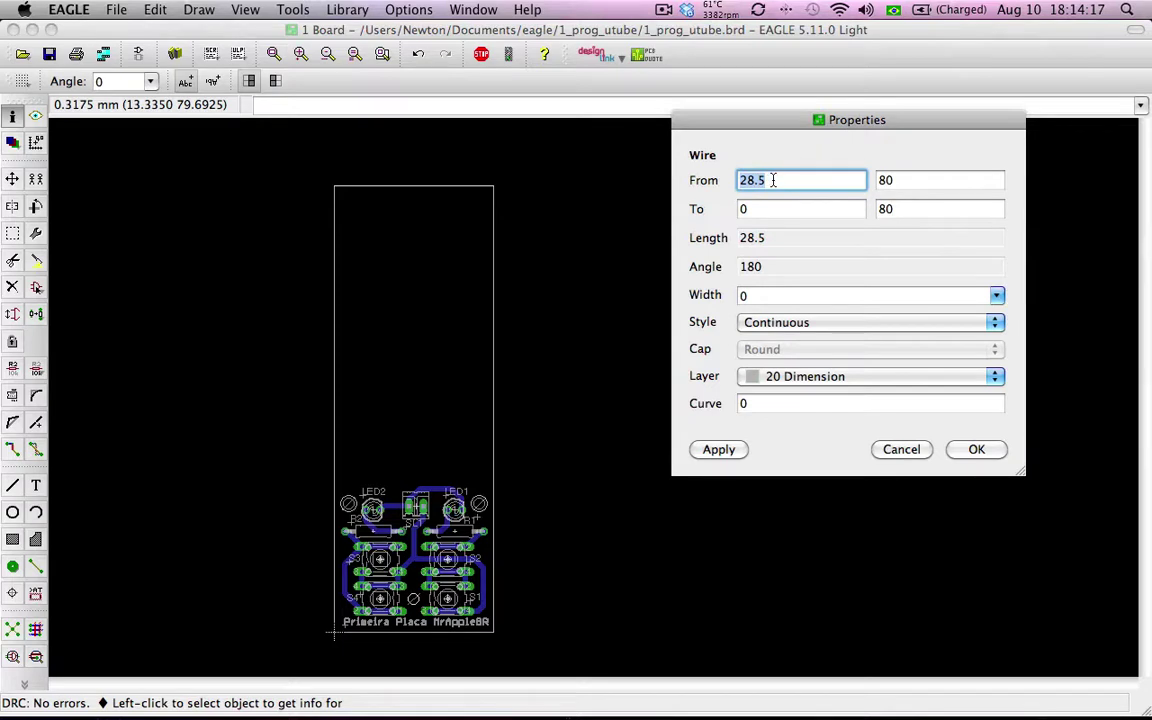
key(Tab)
text(26)
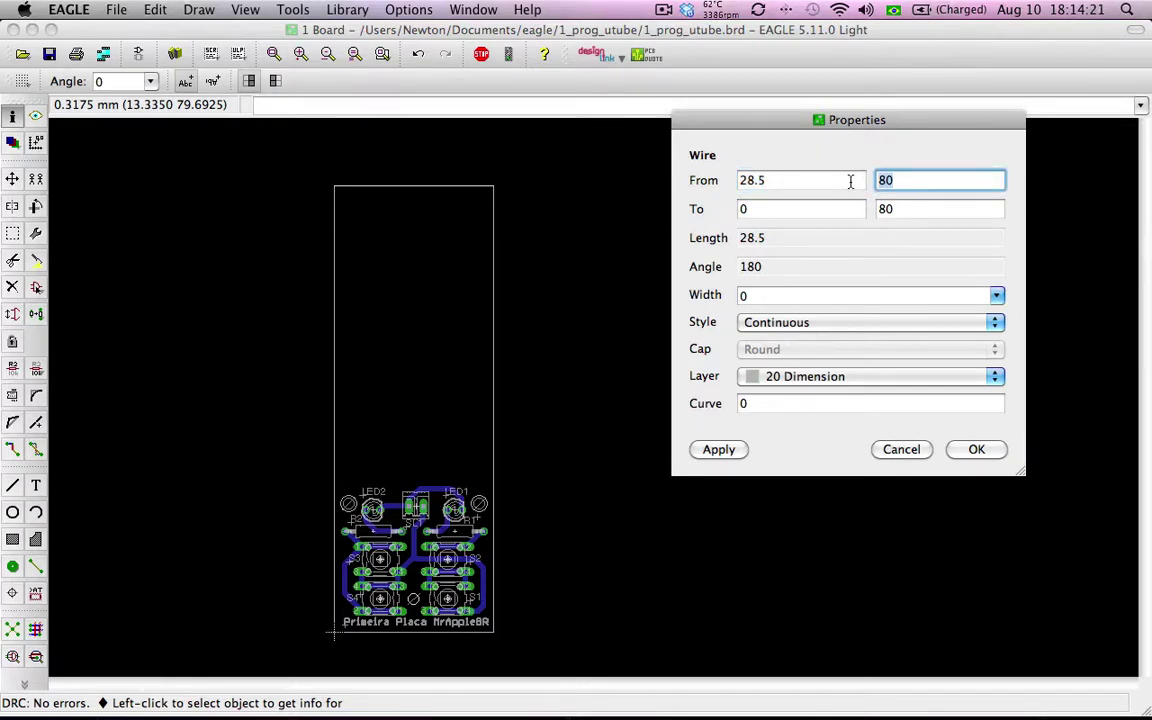
click(757, 208)
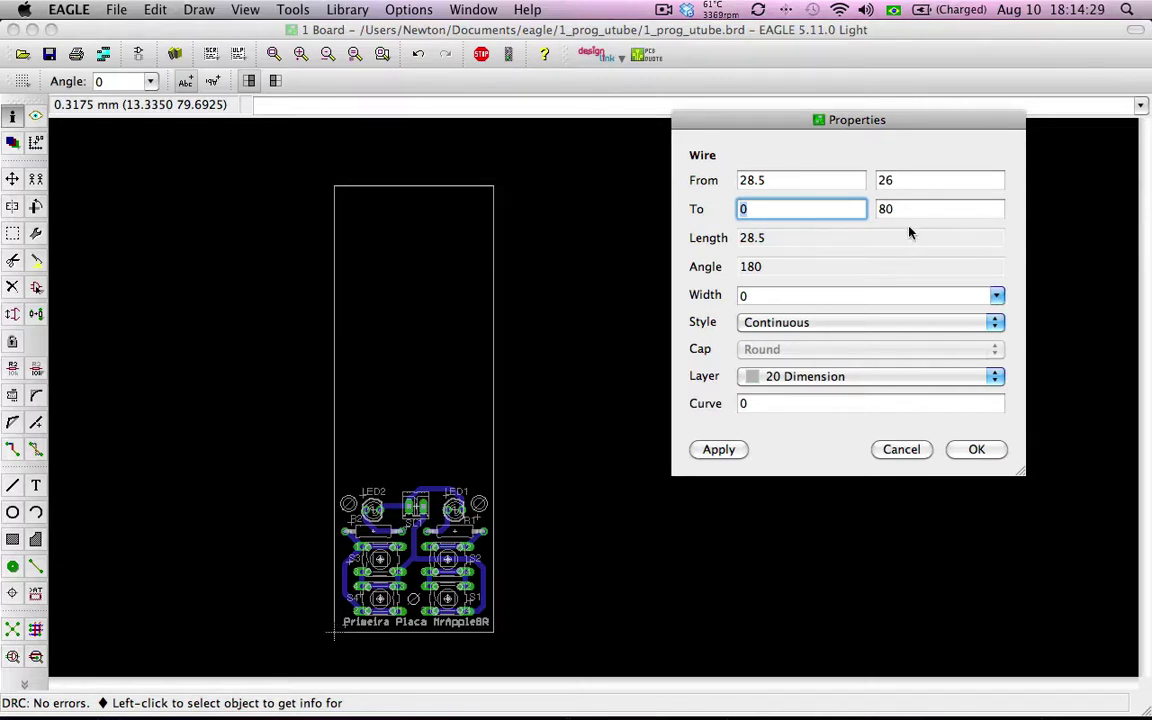
key(Tab)
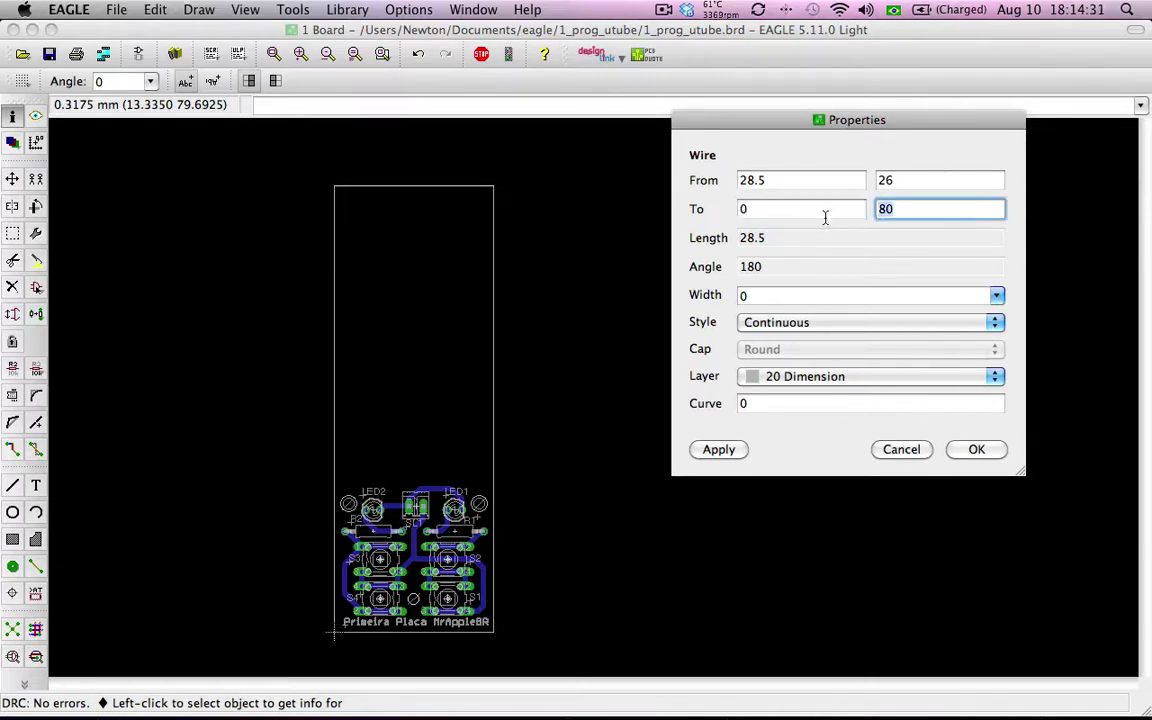
text(26)
click(977, 451)
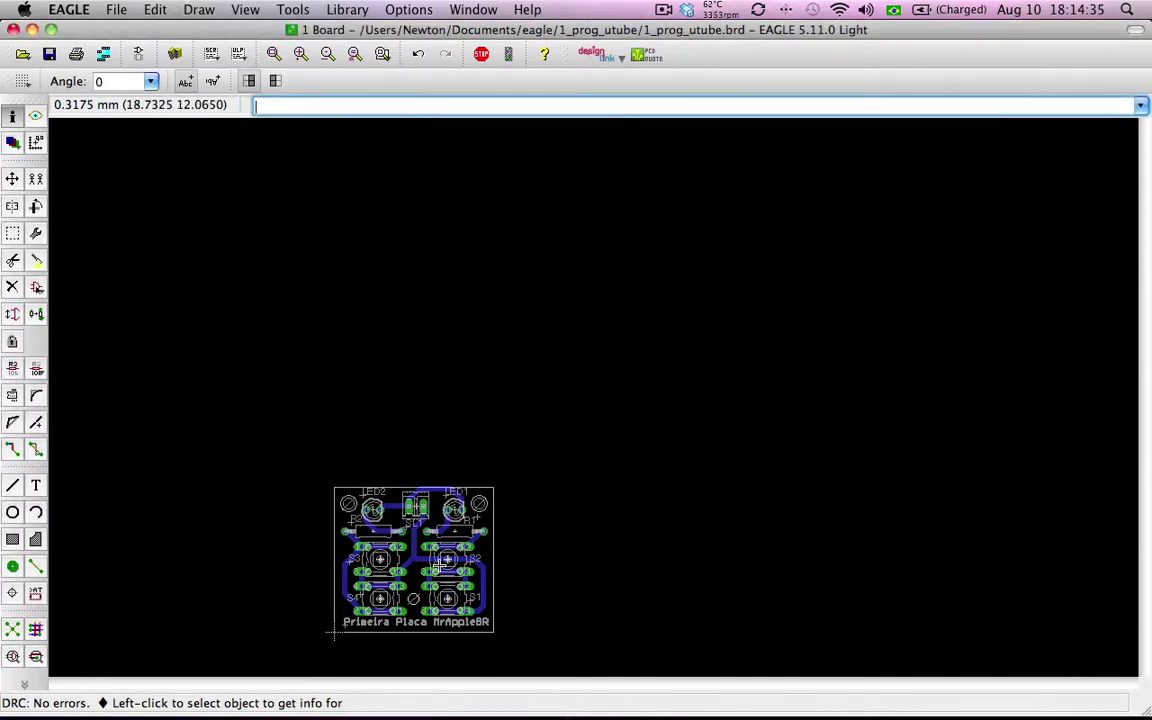
Move the board outline's top edge to y = 28 through its properties
scroll(437, 566, up, 3)
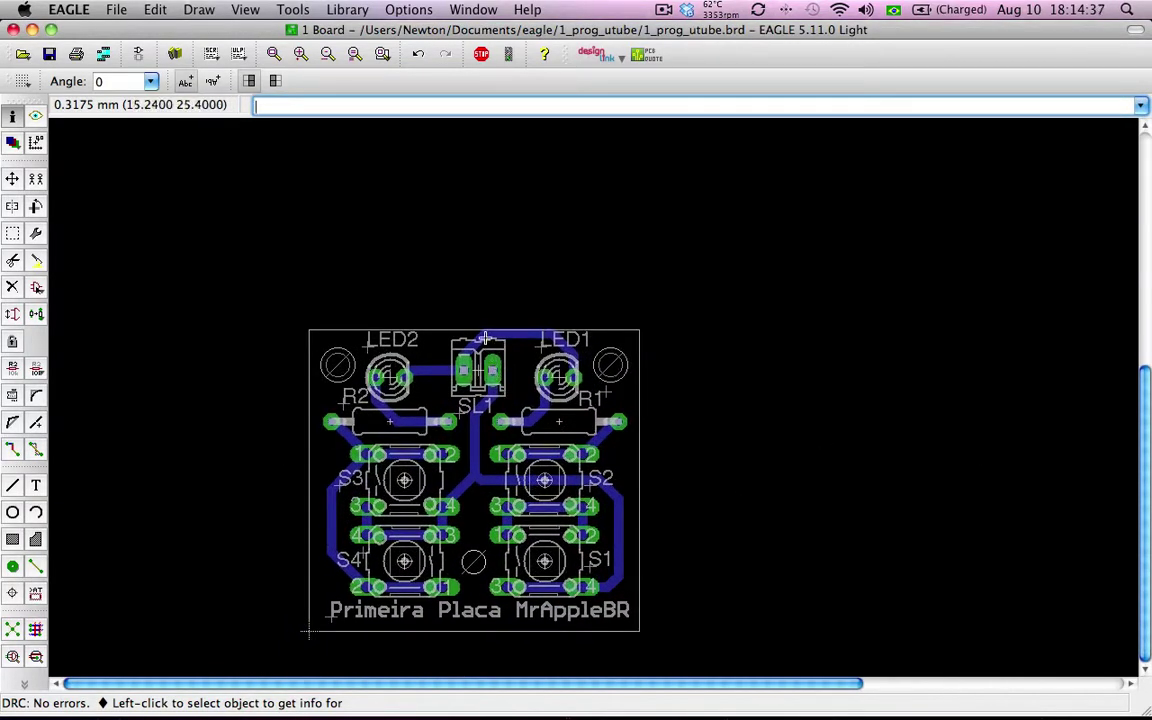
scroll(505, 329, up, 2)
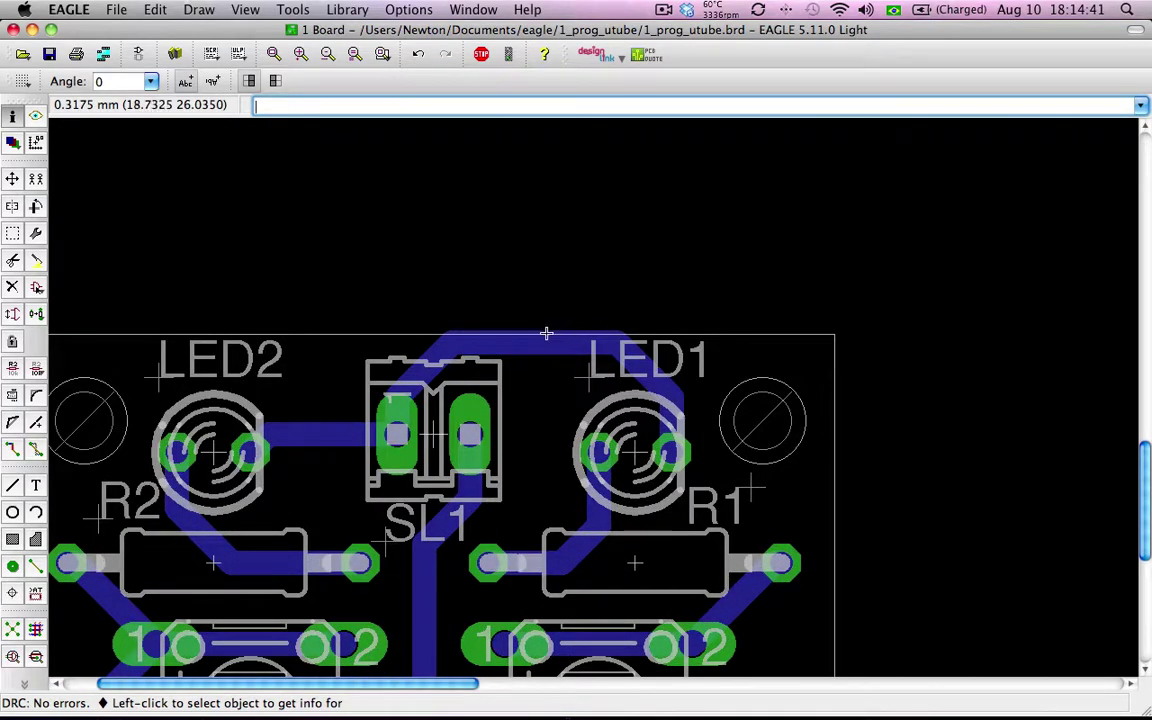
scroll(546, 333, down, 1)
click(425, 328)
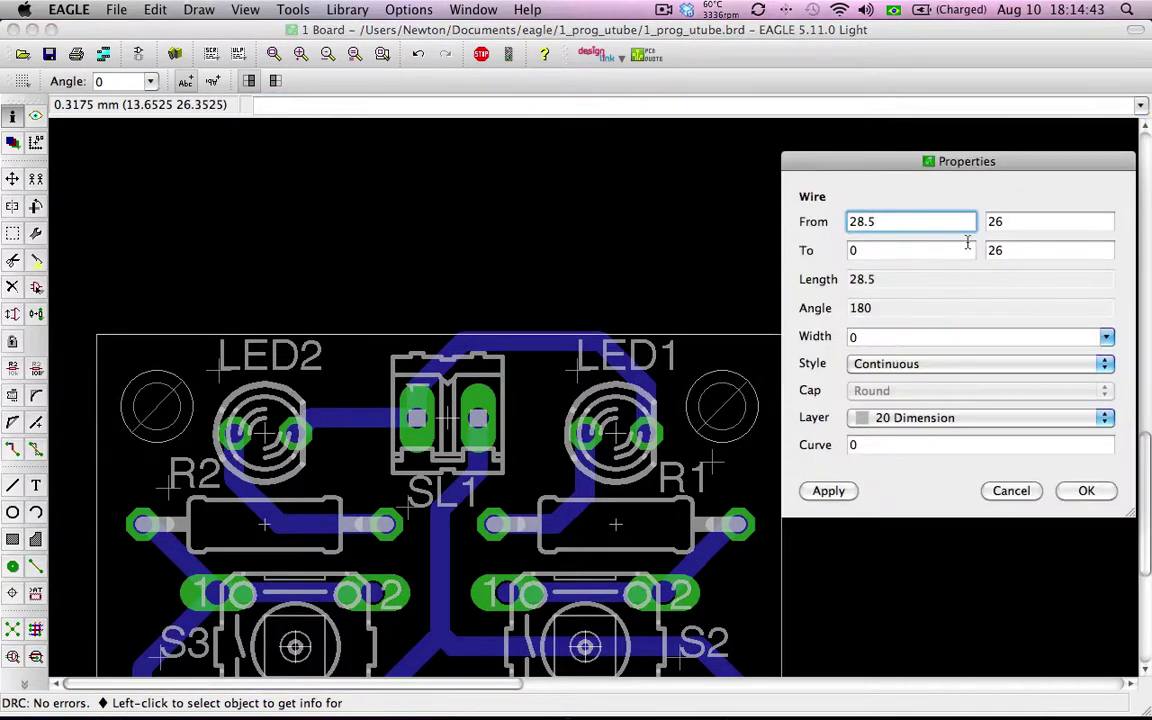
click(1005, 222)
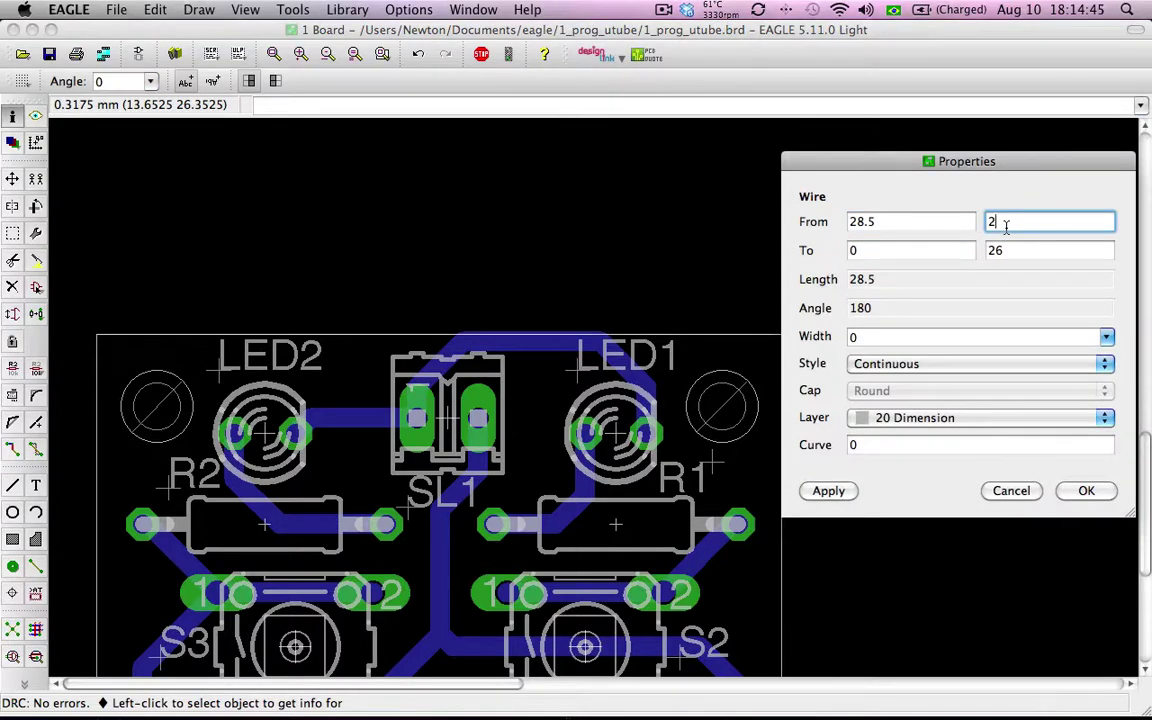
text(8)
key(Tab)
key(Tab)
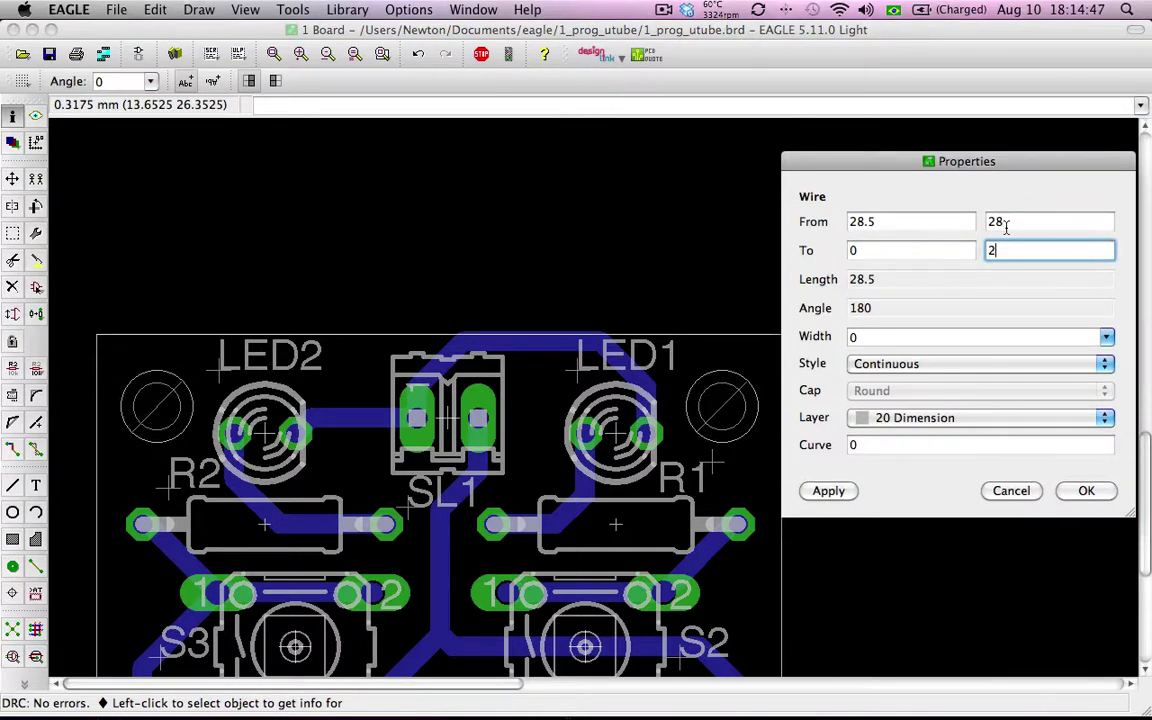
text(8)
key(Return)
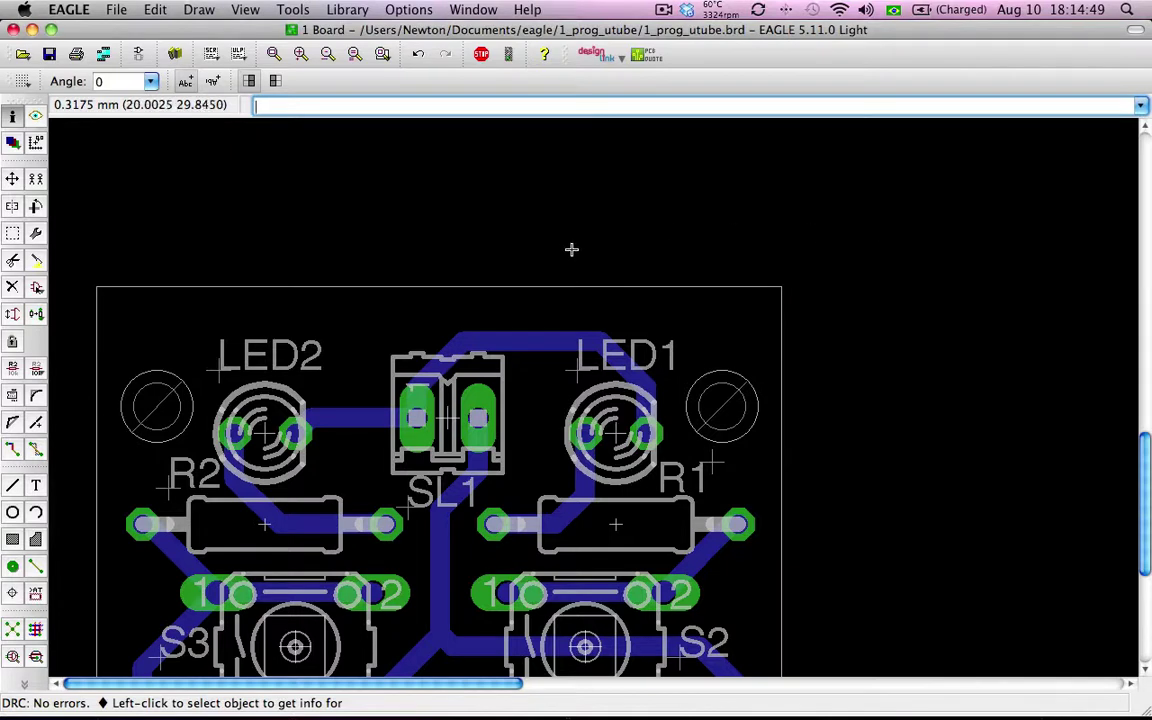
Adjust the top outline edge's From and To Y values to 27.5
click(640, 288)
click(1031, 176)
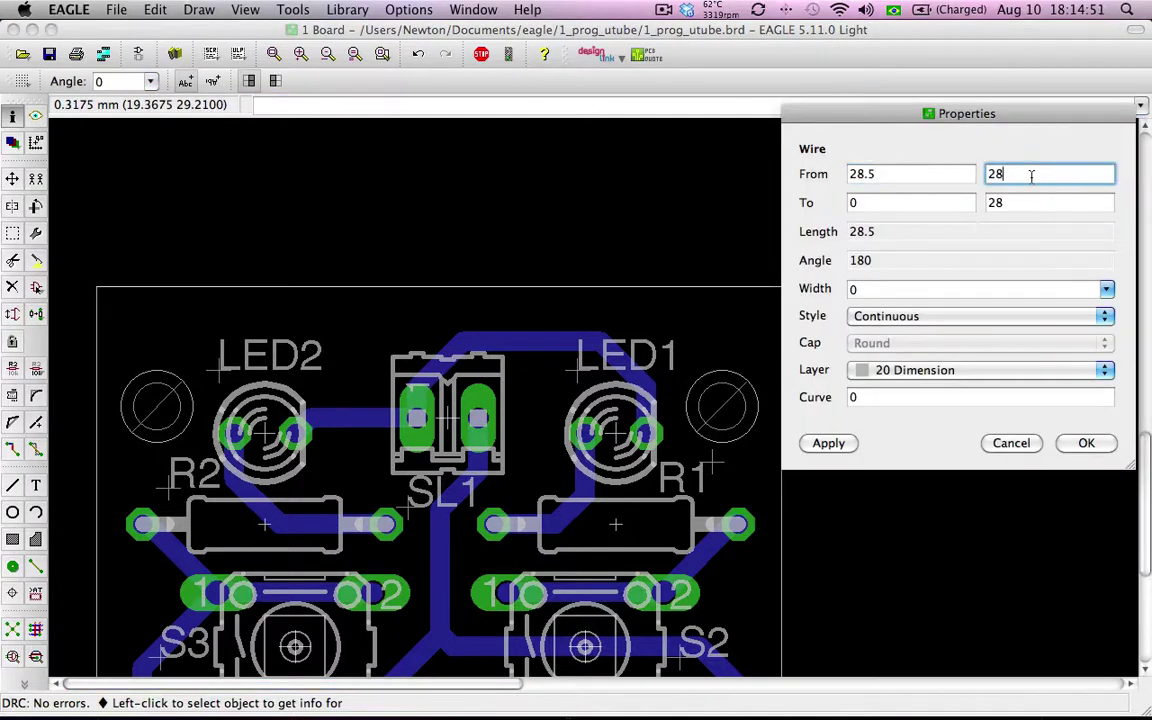
key(Tab)
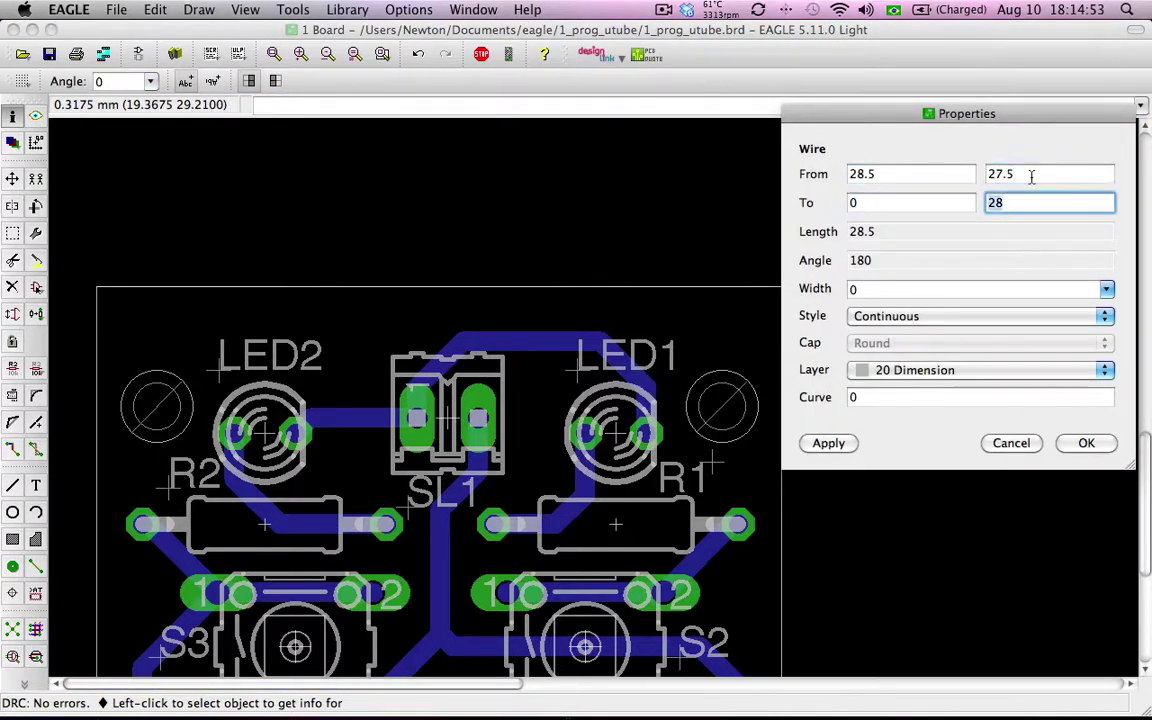
text(2)
text(.5)
key(Return)
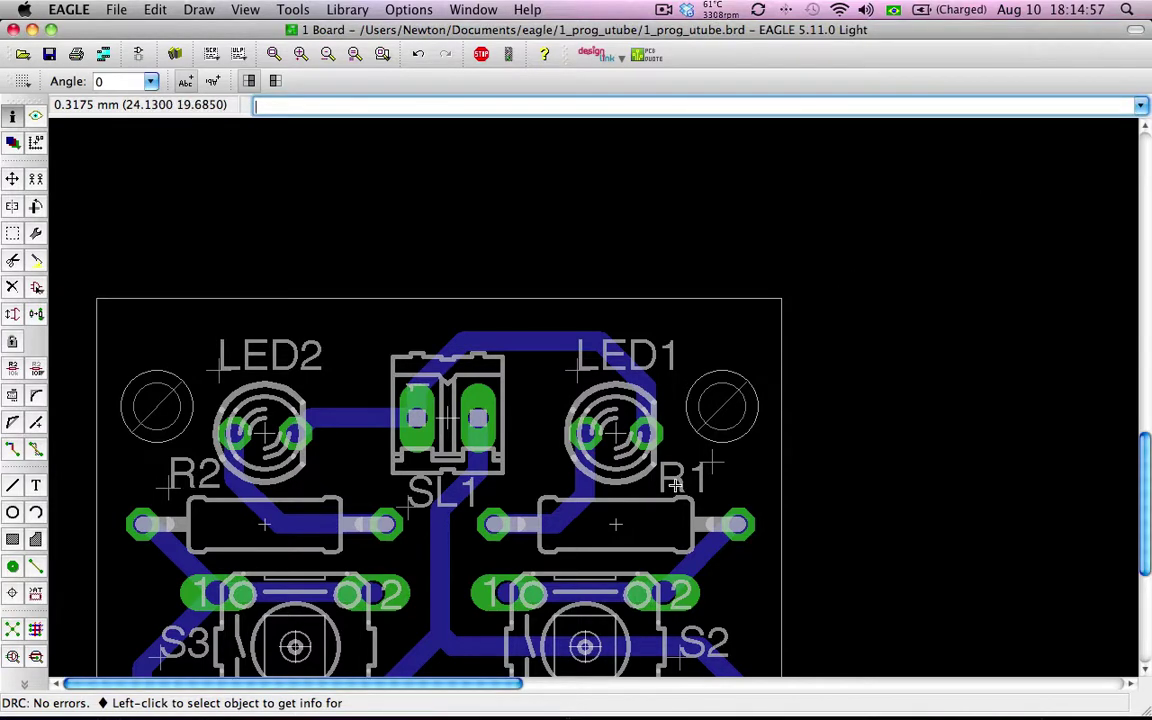
scroll(605, 440, down, 1)
scroll(620, 445, down, 1)
scroll(645, 451, down, 1)
Run the design rule check on the resized outline and confirm no errors
scroll(645, 451, down, 1)
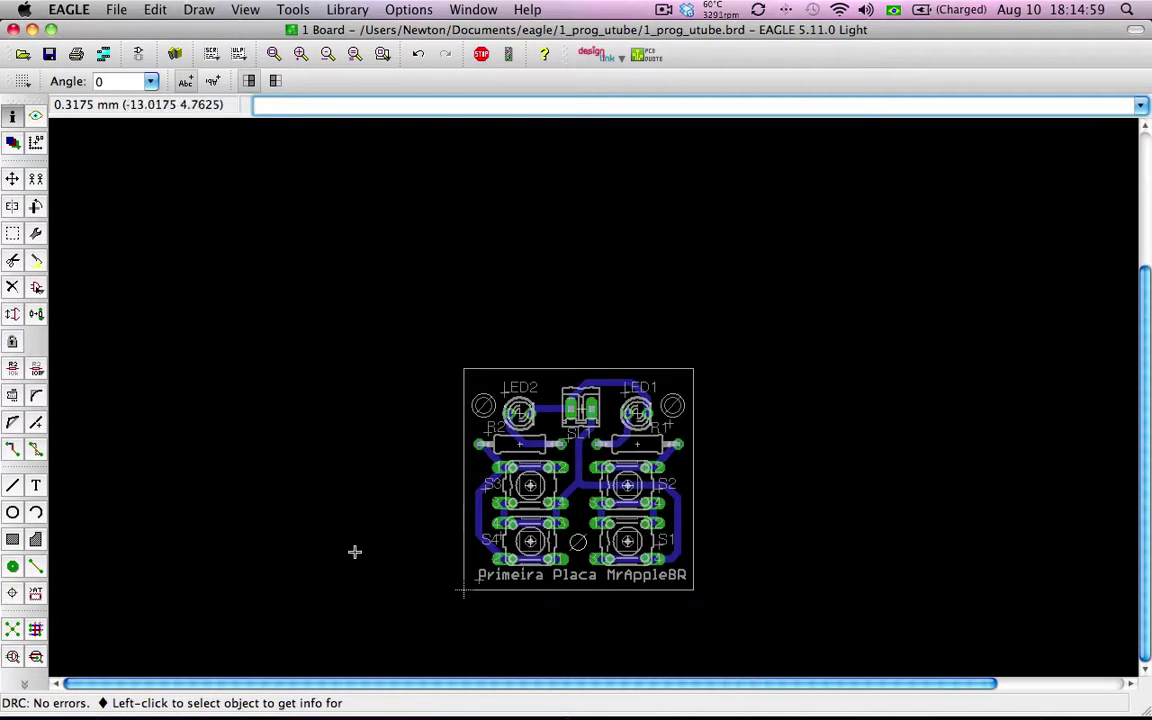
click(35, 658)
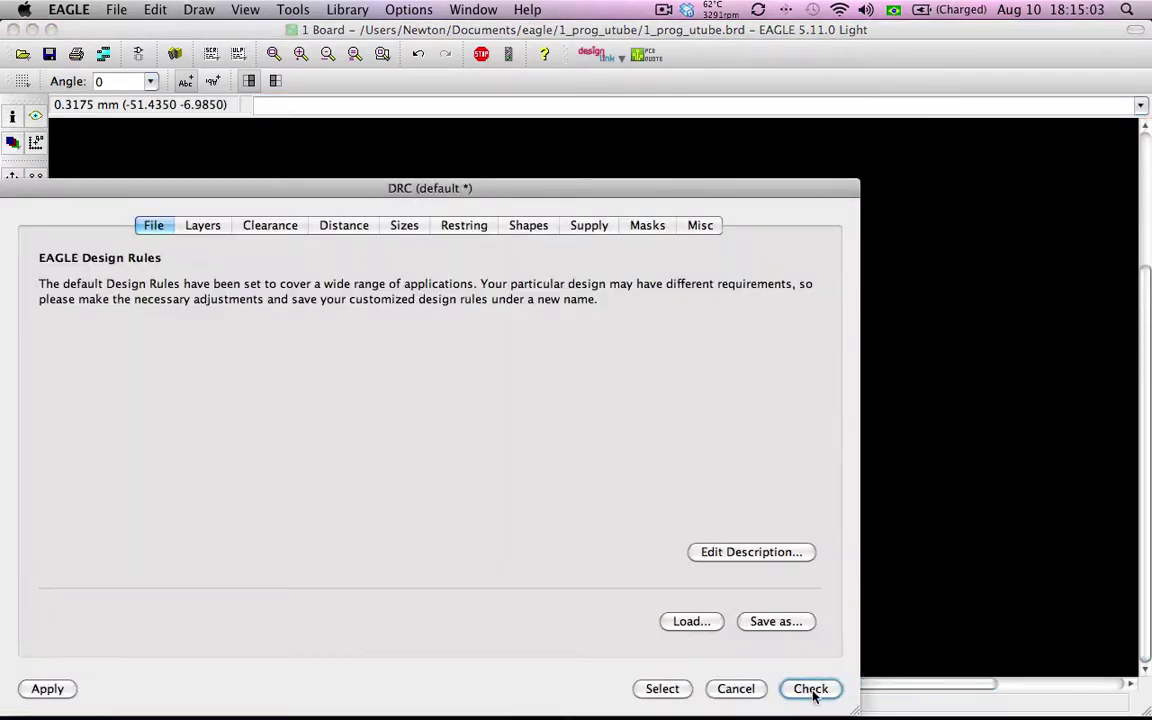
click(811, 689)
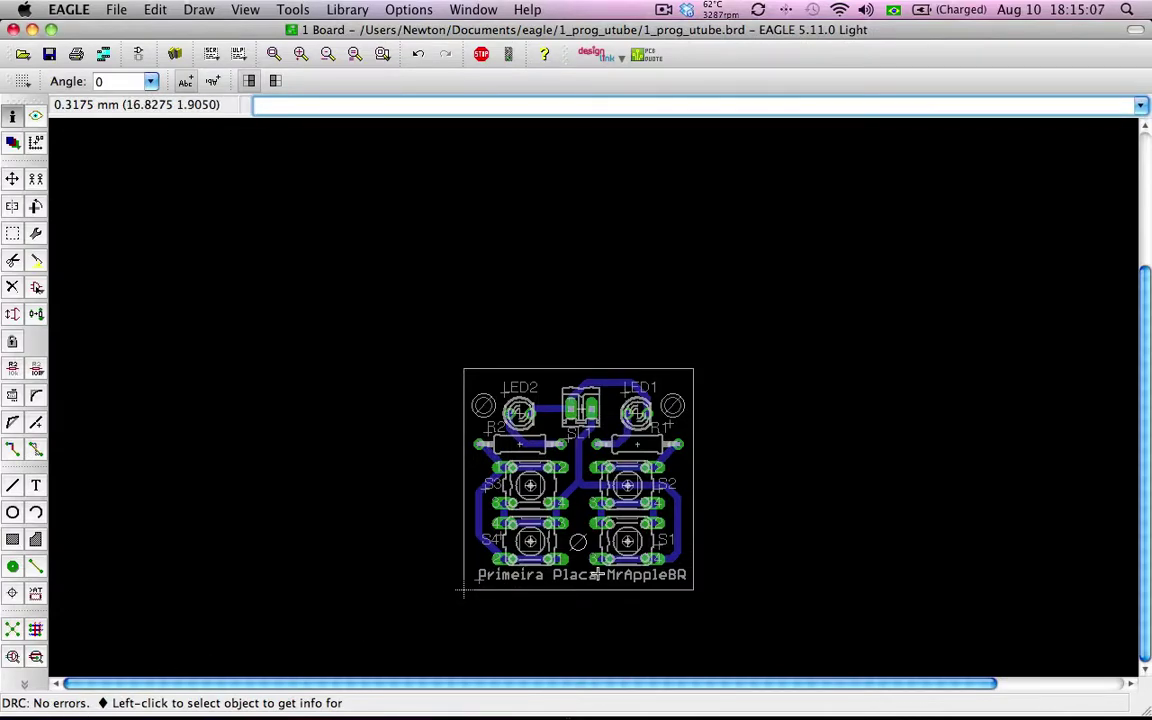
scroll(607, 551, up, 1)
scroll(607, 551, up, 1)
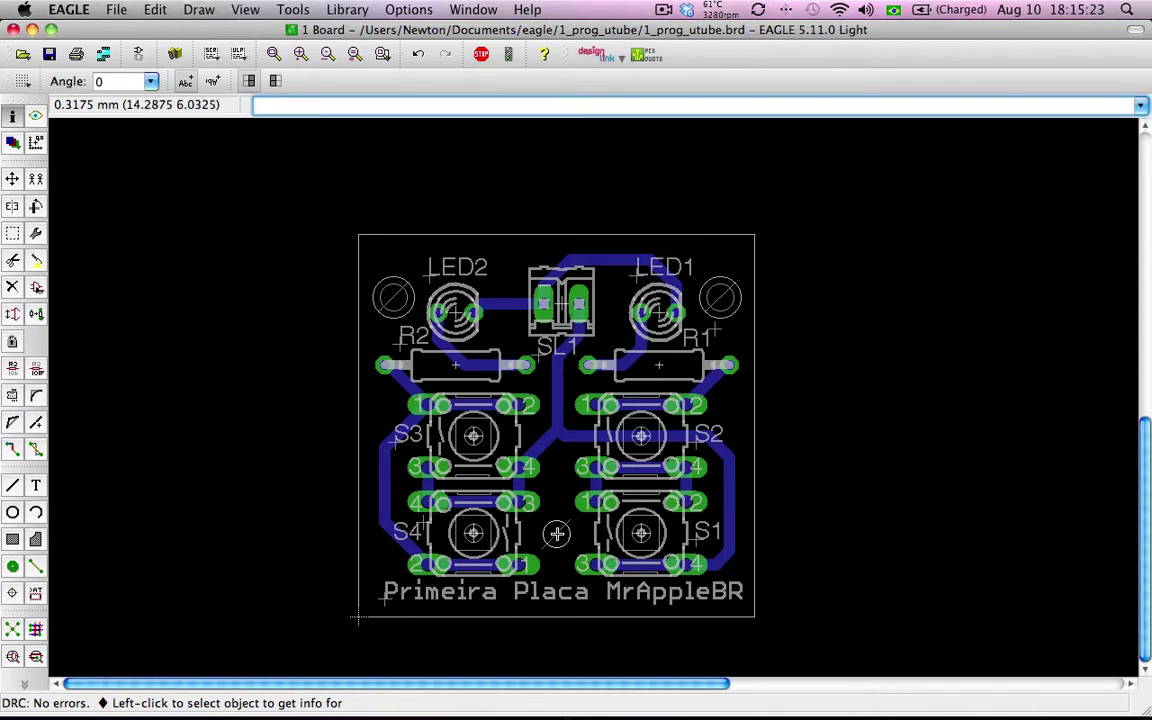
Set the mounting hole's drill size to 2 mm
click(557, 533)
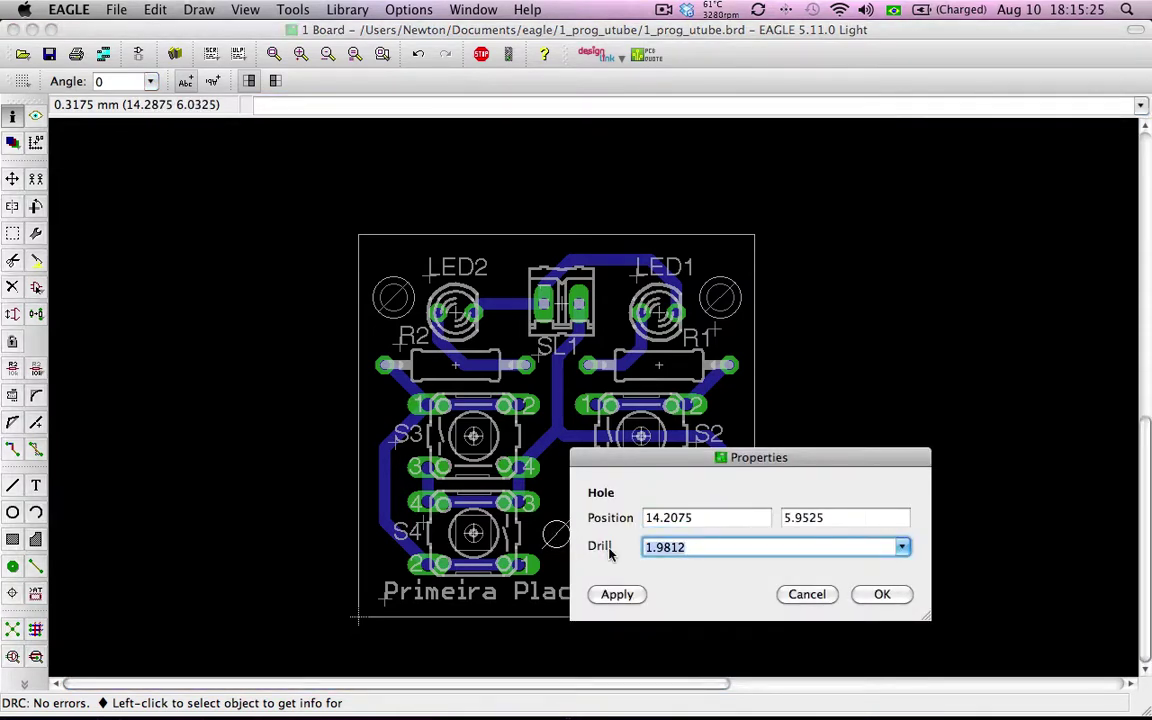
text(2)
key(Return)
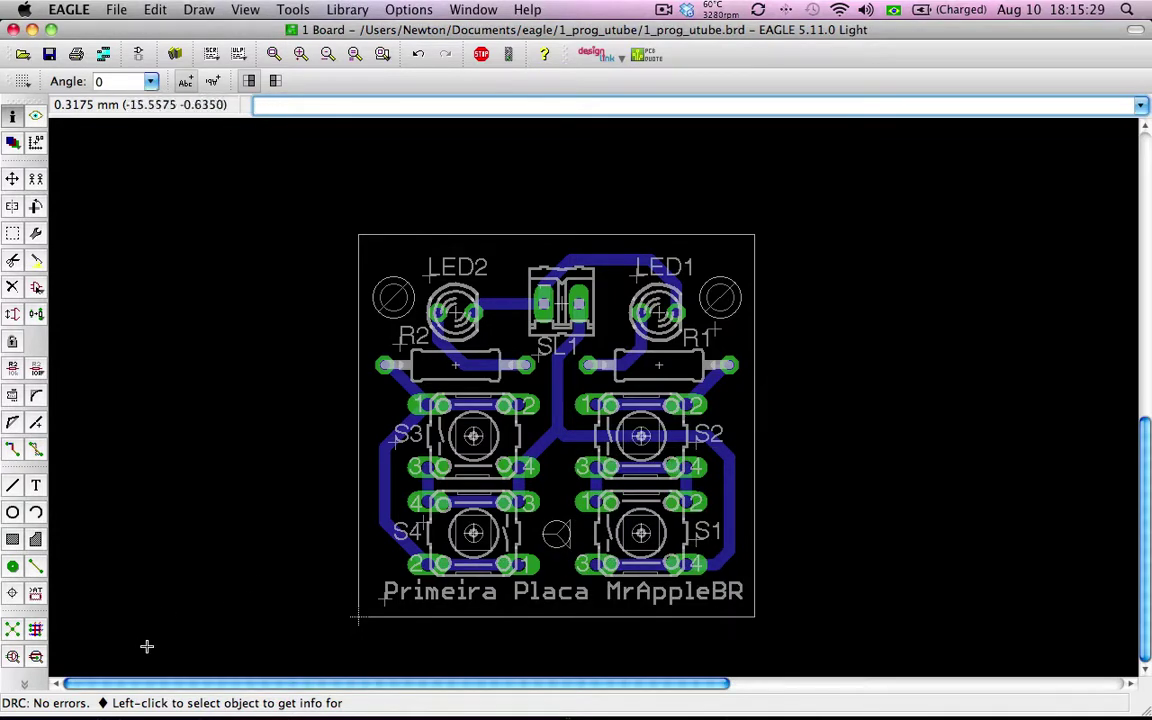
Move the Primeira Placa MrAppleBR caption slightly lower and to the left
key(F7)
click(385, 596)
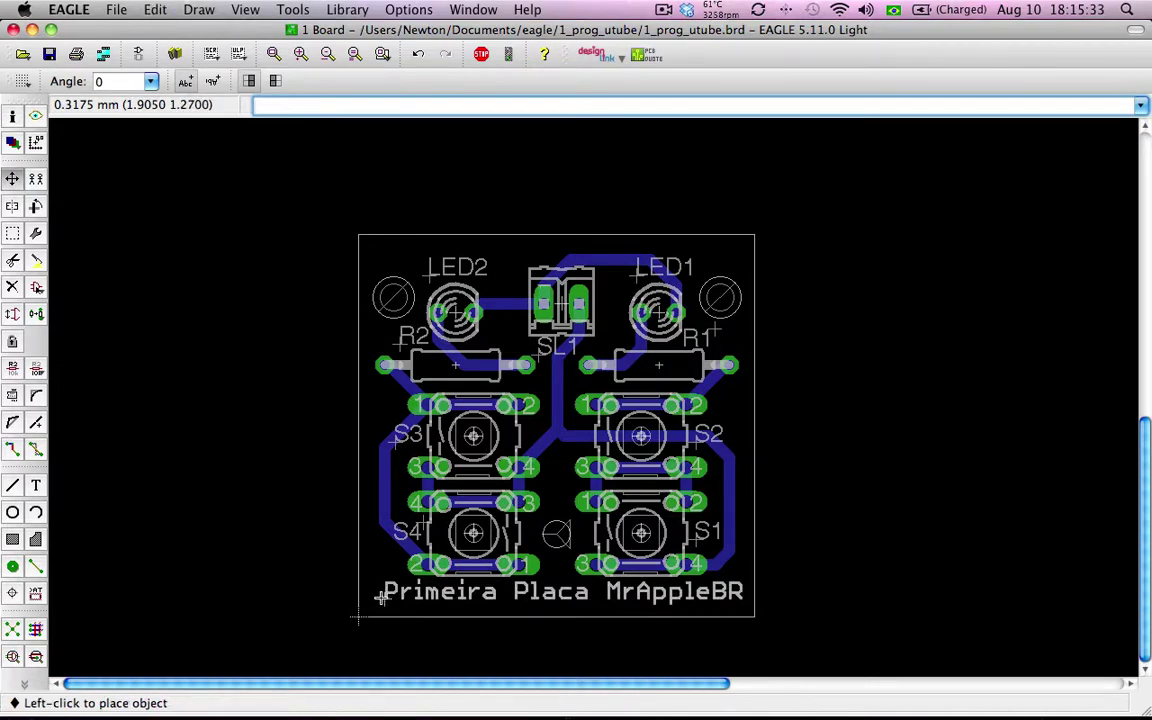
click(379, 601)
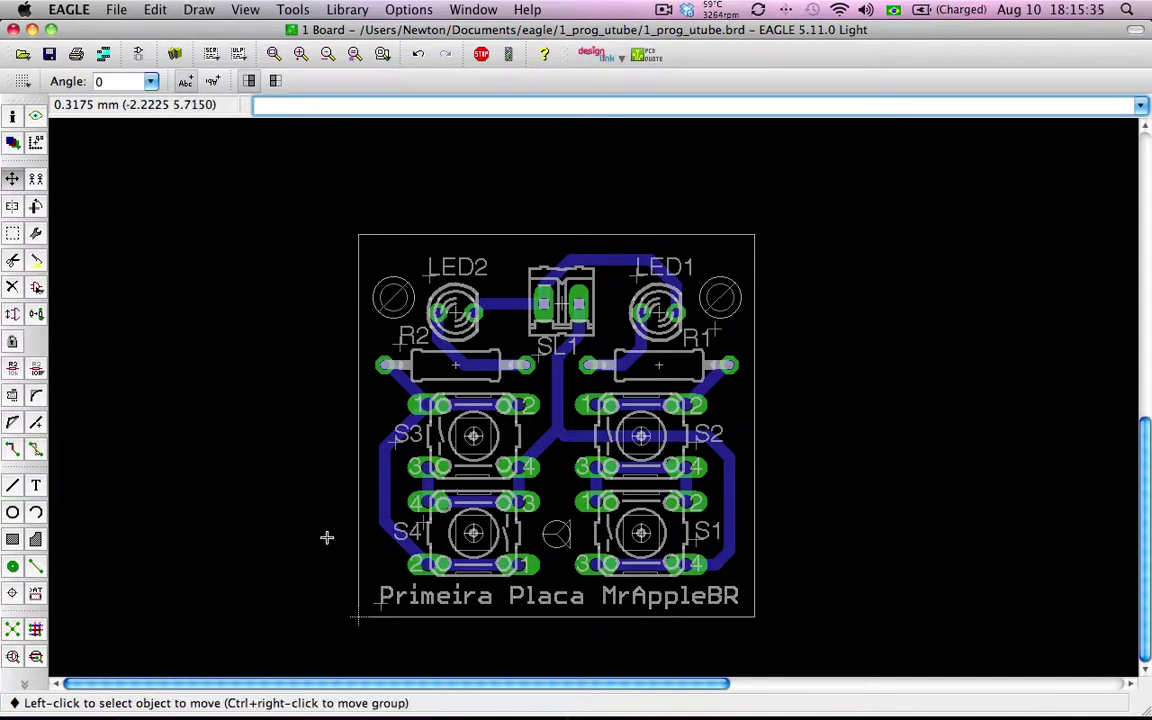
Run the DRC check on the board with the moved caption, getting 'DRC: No errors.'
click(12, 656)
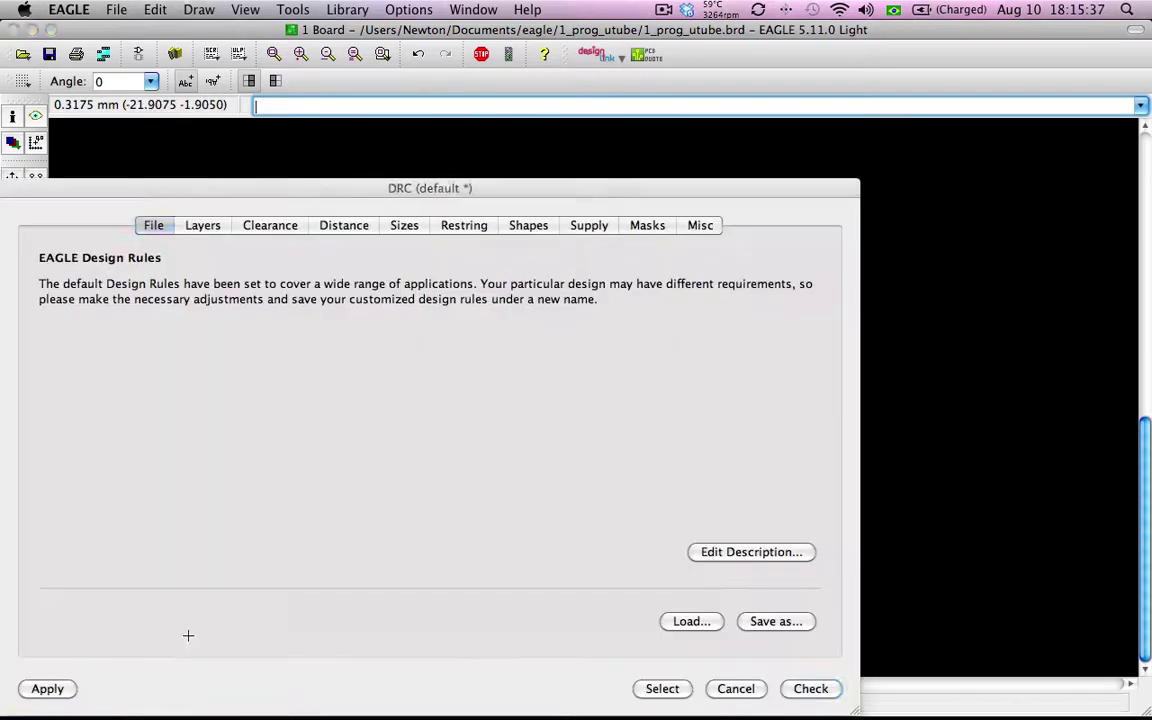
click(799, 688)
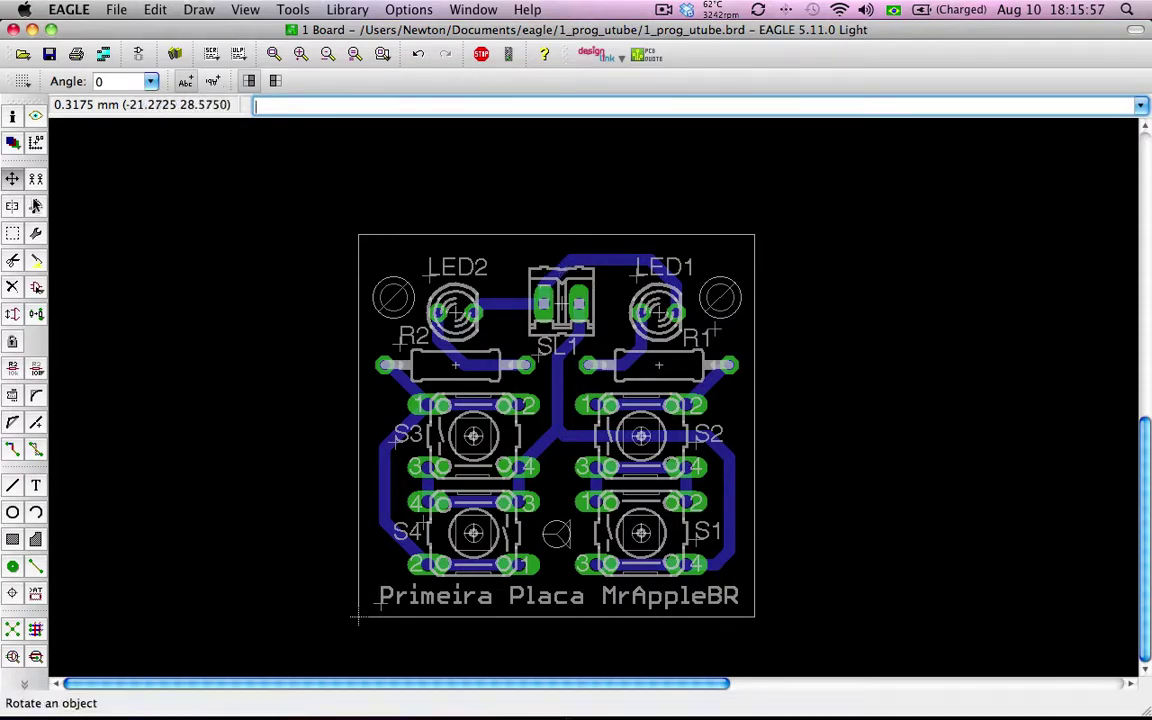
click(35, 116)
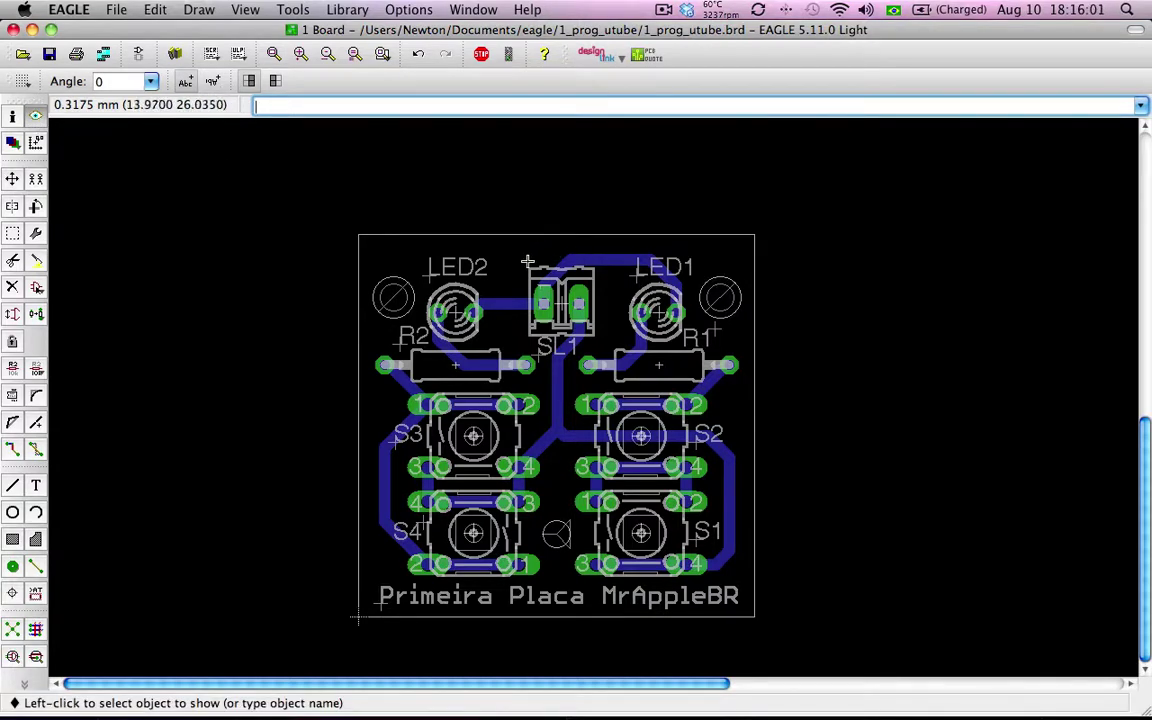
click(490, 307)
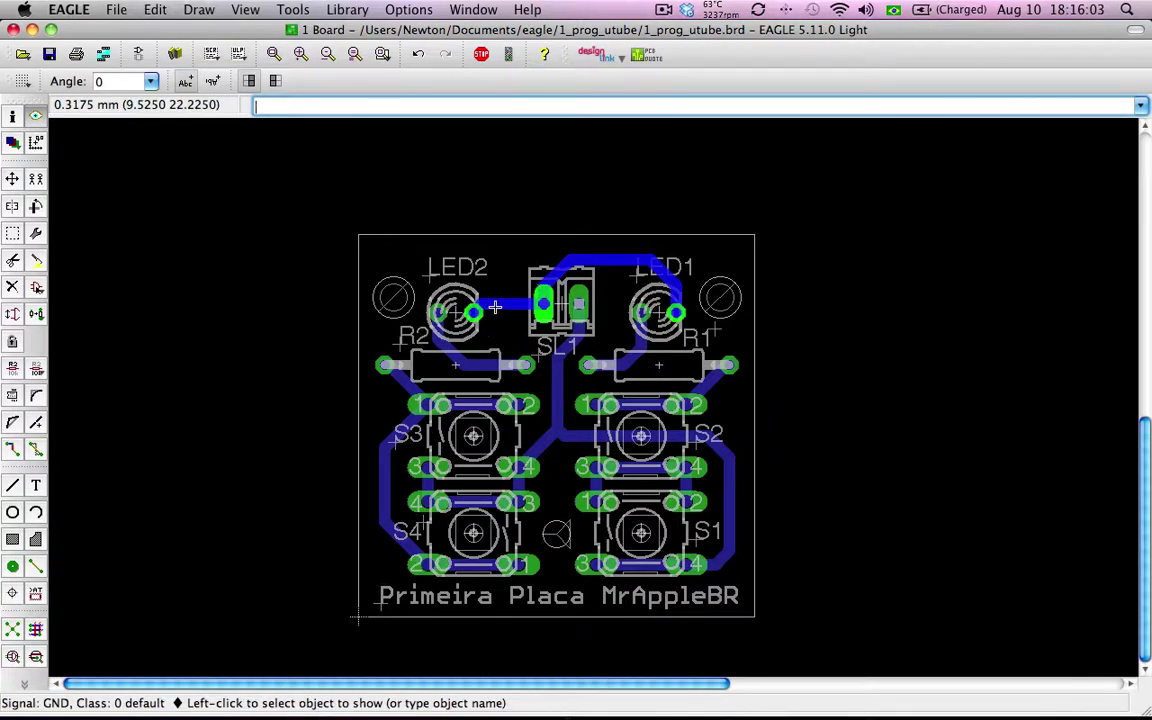
click(512, 313)
key(alt+2)
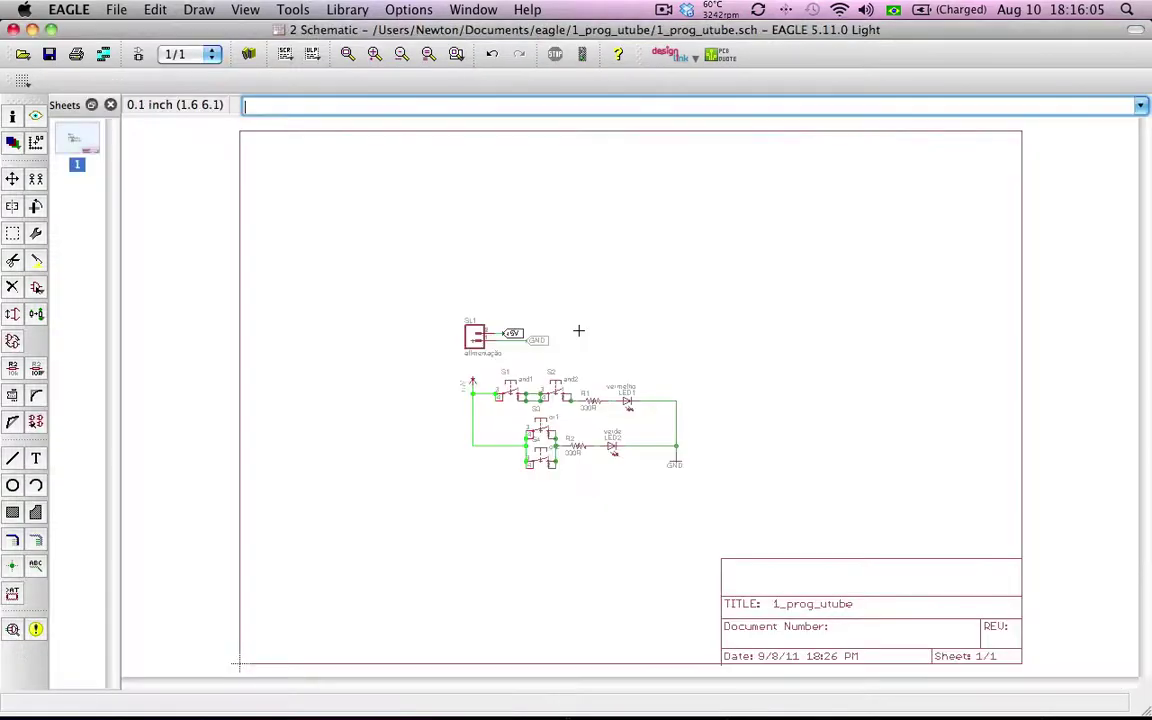
scroll(530, 453, up, 5)
scroll(535, 305, down, 5)
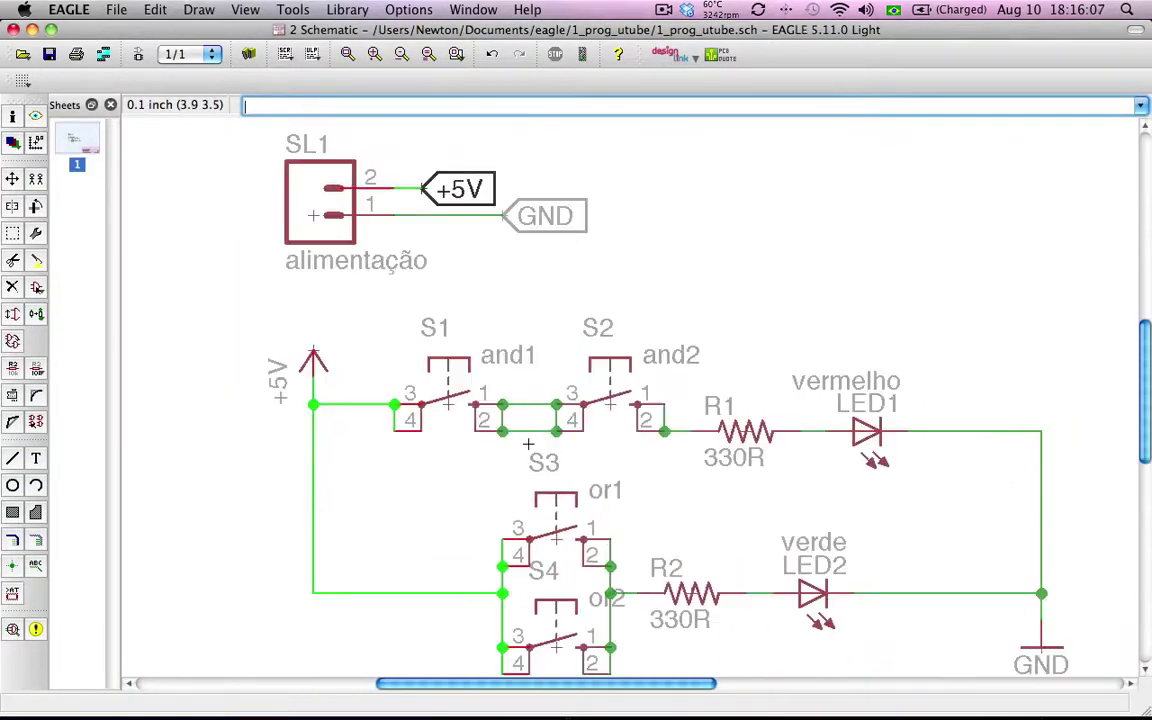
key(alt+1)
scroll(591, 276, up, 2)
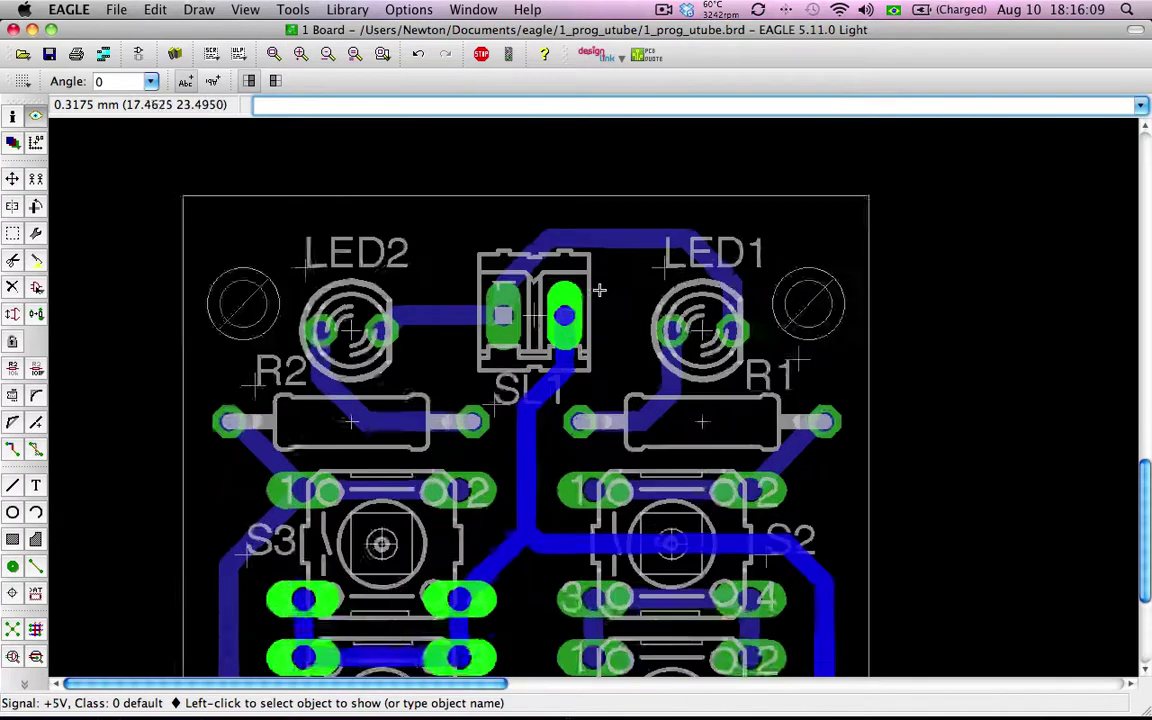
scroll(591, 276, up, 1)
scroll(62, 520, up, 1)
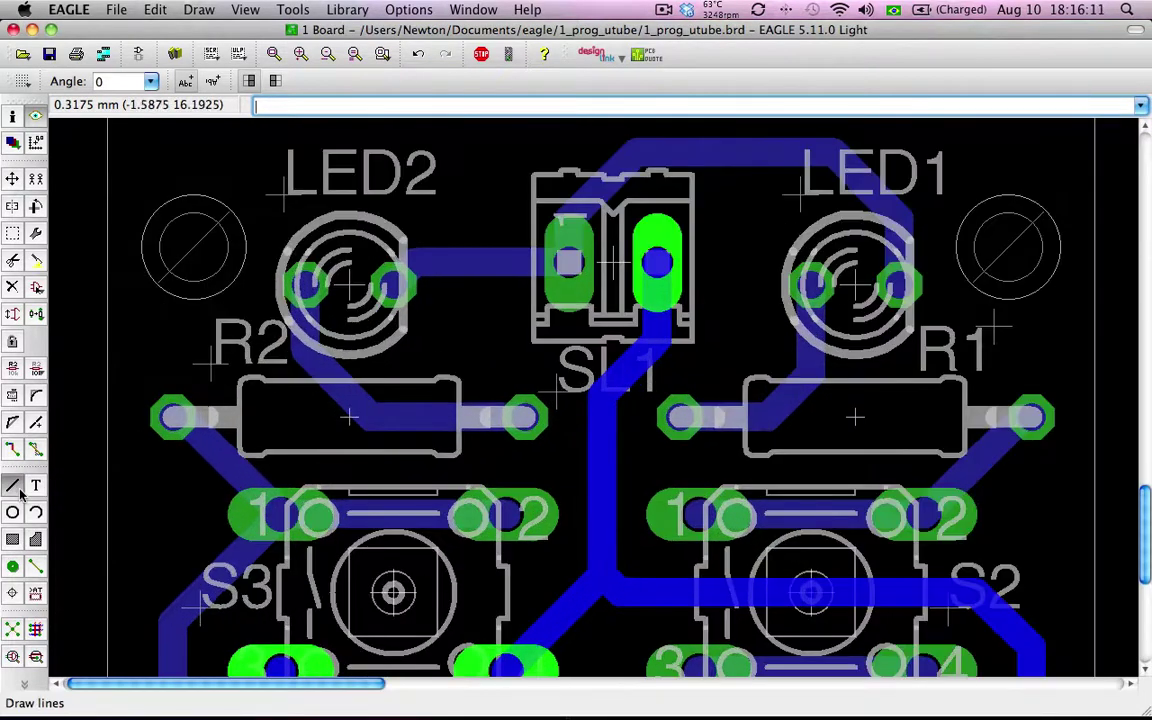
Create a +5V text label on layer tNames in Vector font at size 1.27
click(12, 484)
click(35, 484)
text(+5V)
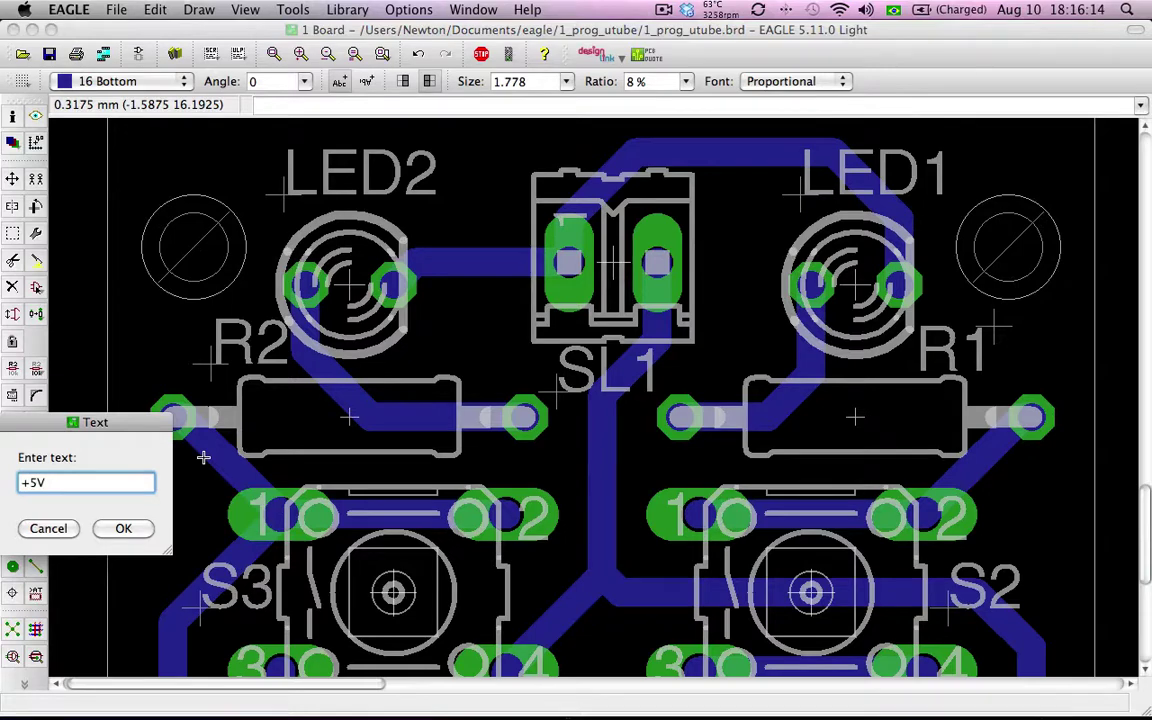
key(Return)
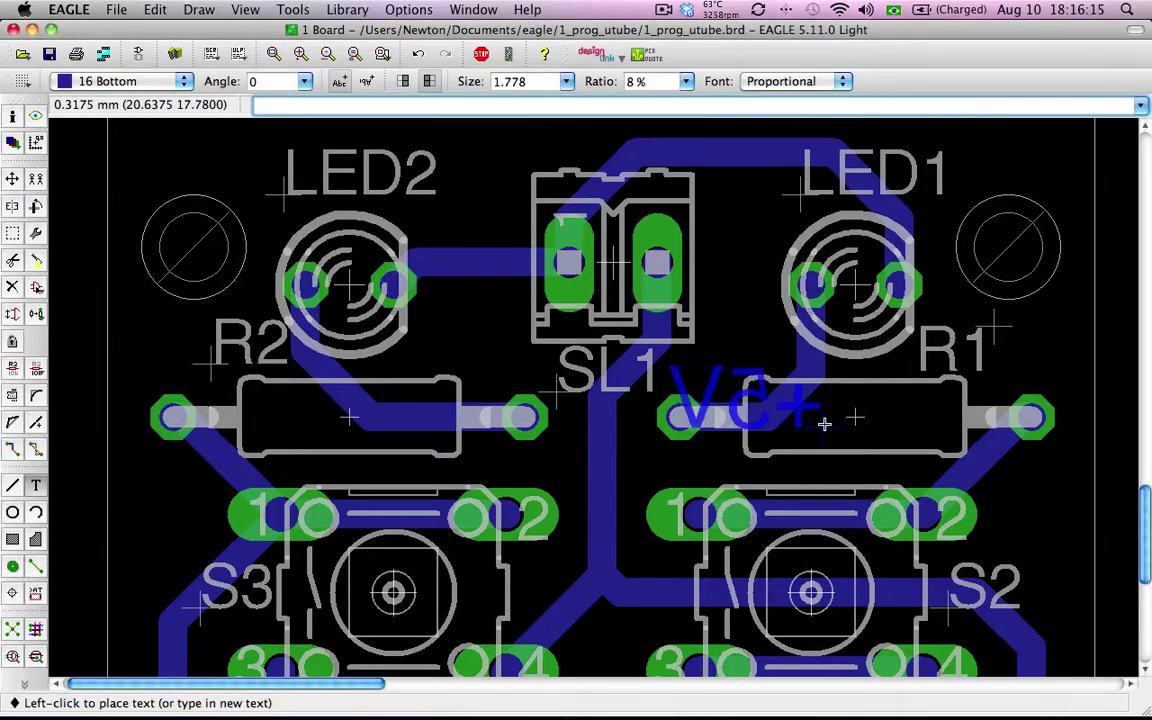
scroll(707, 369, down, 1)
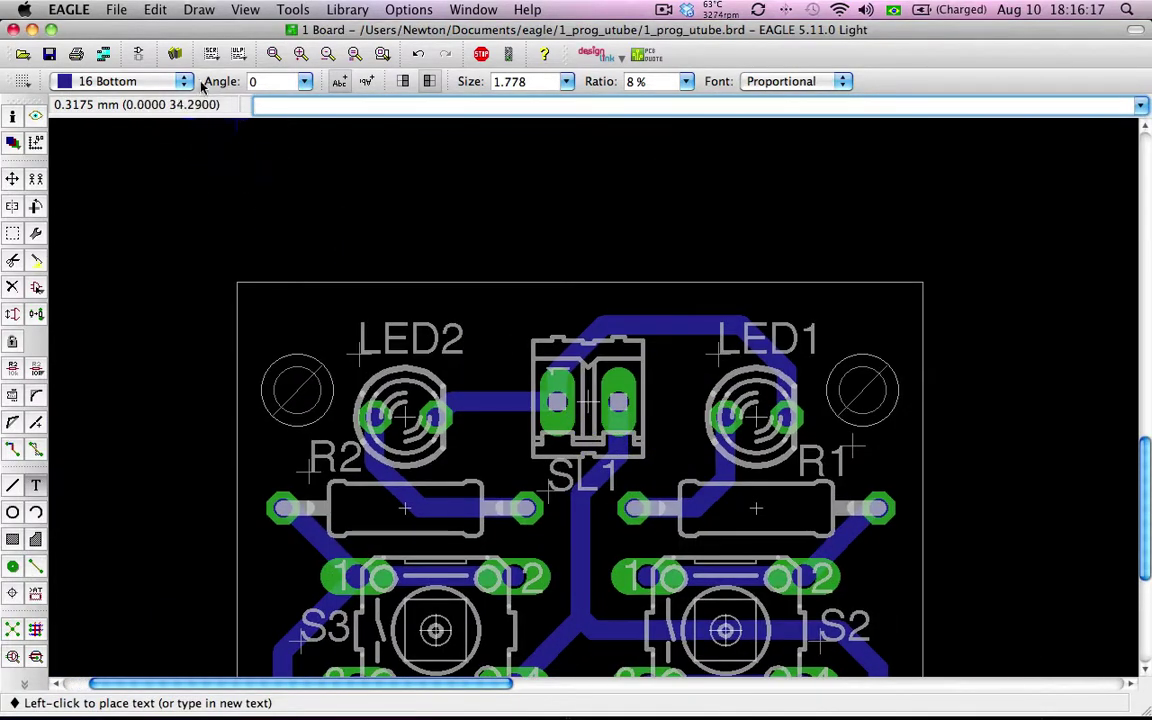
click(127, 80)
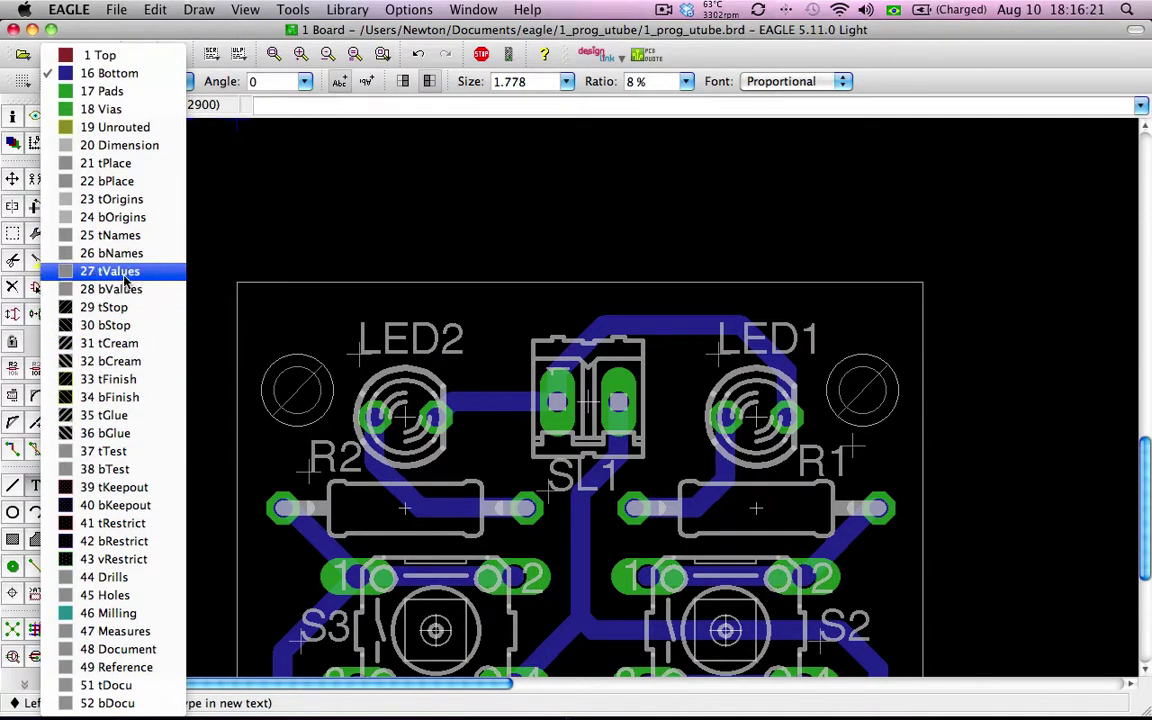
click(110, 235)
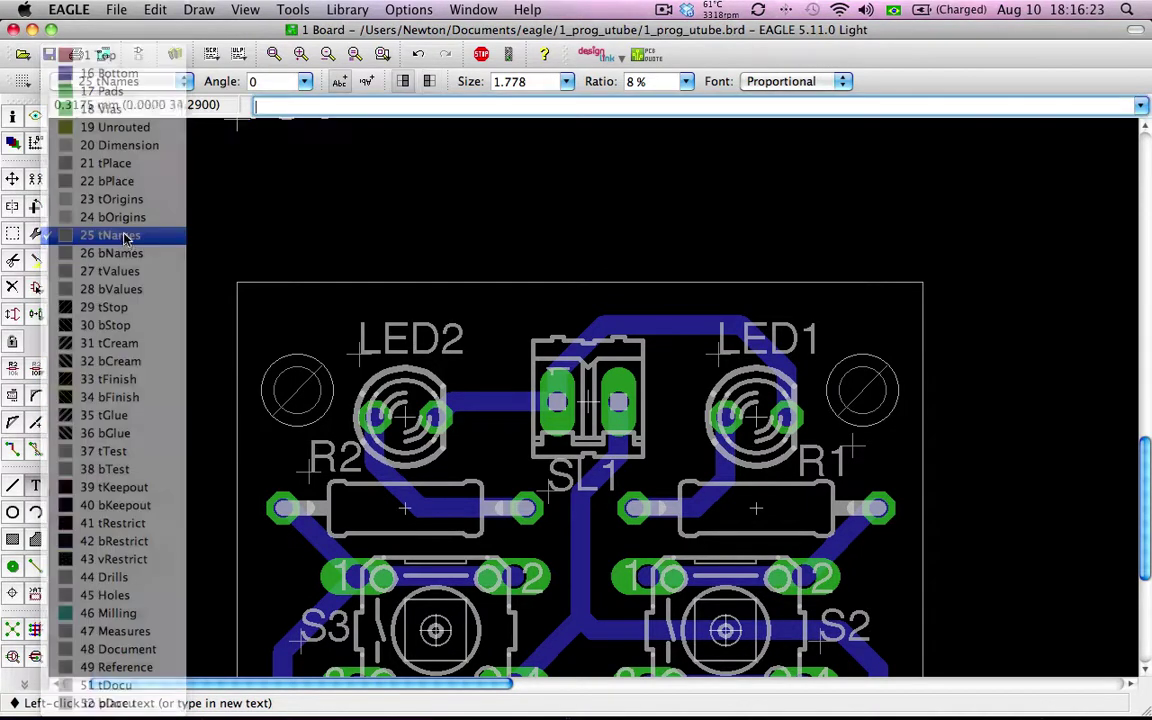
click(772, 82)
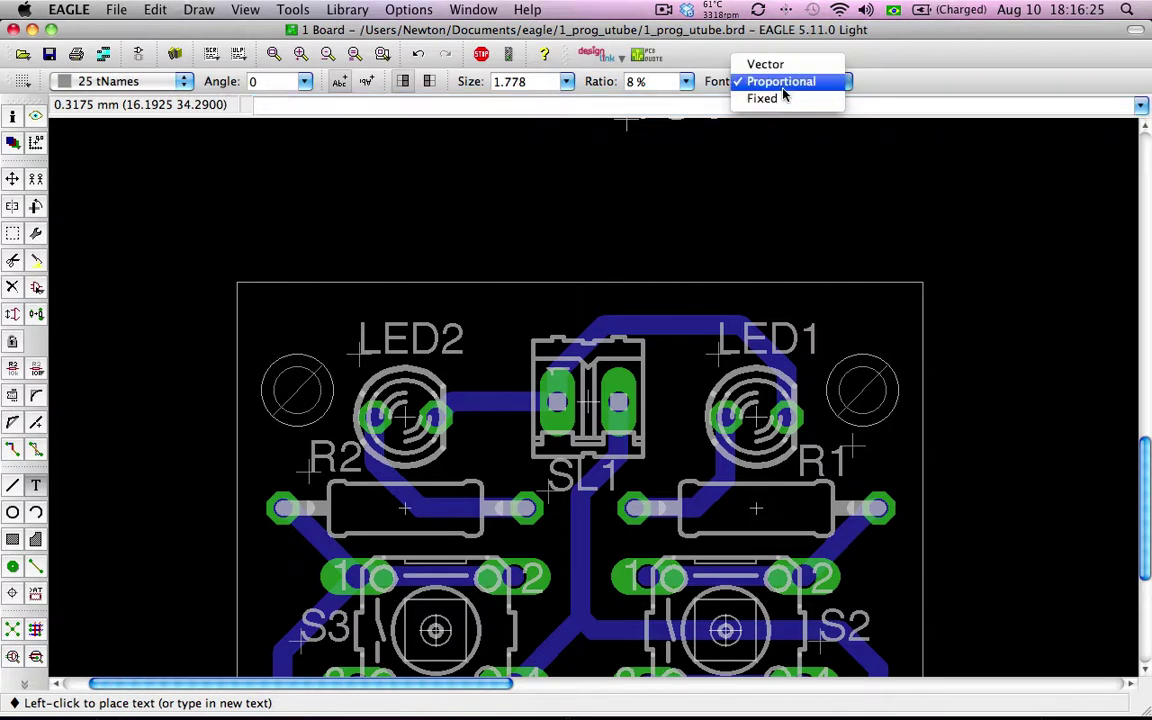
click(765, 64)
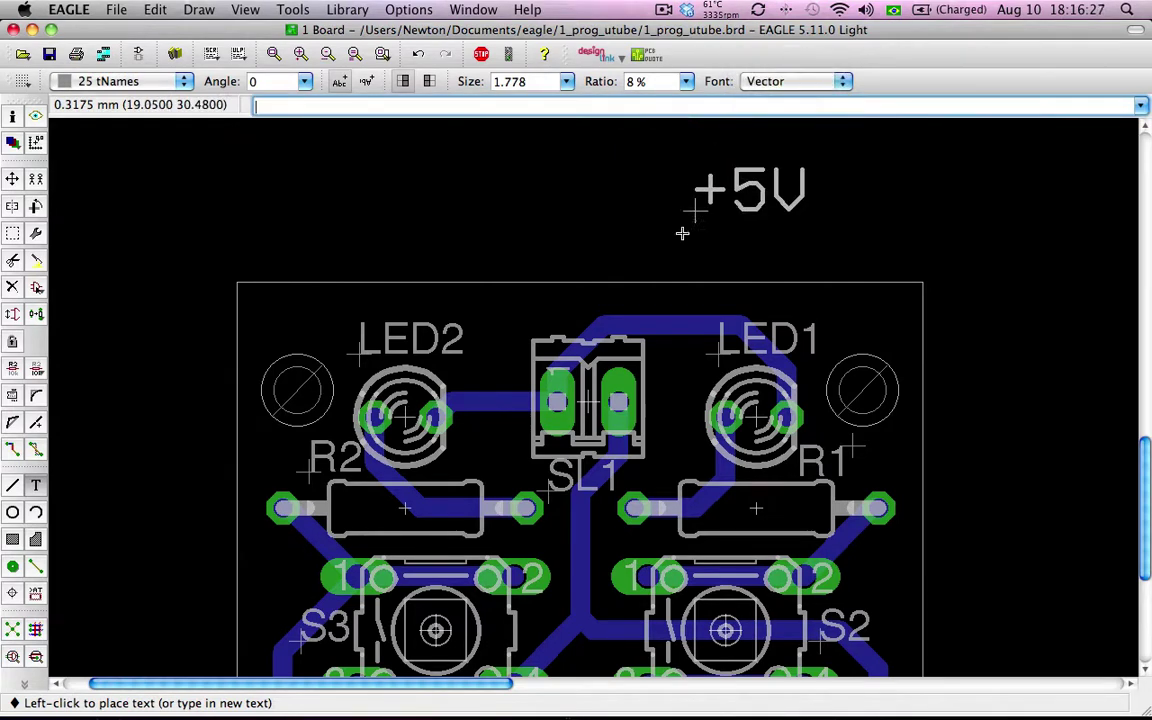
click(566, 82)
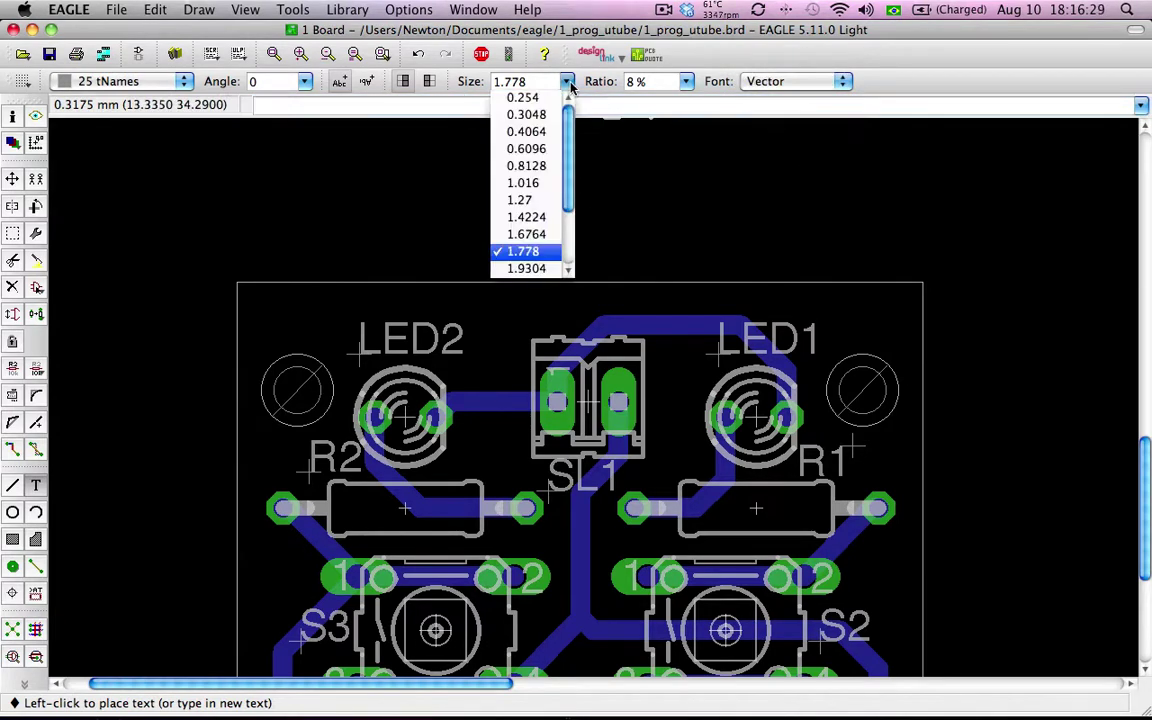
click(545, 200)
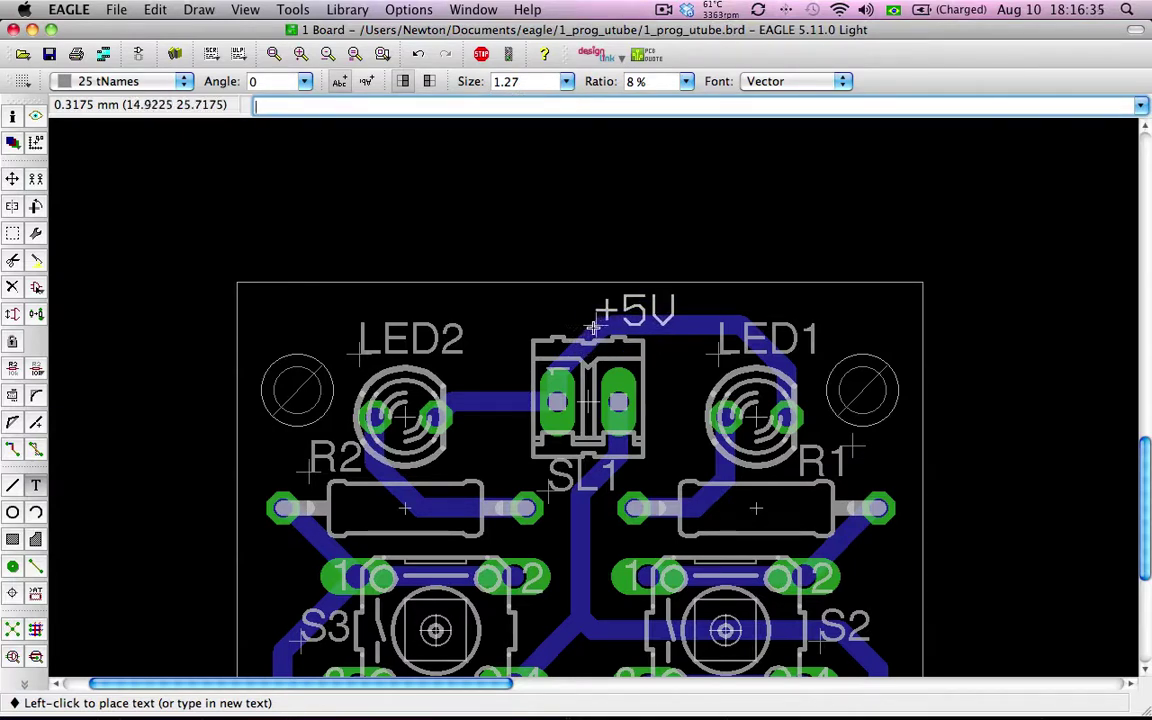
Place the +5V label above connector SL1 and add a GND label beside it
right_click(594, 327)
right_click(594, 327)
right_click(594, 327)
right_click(594, 327)
click(424, 246)
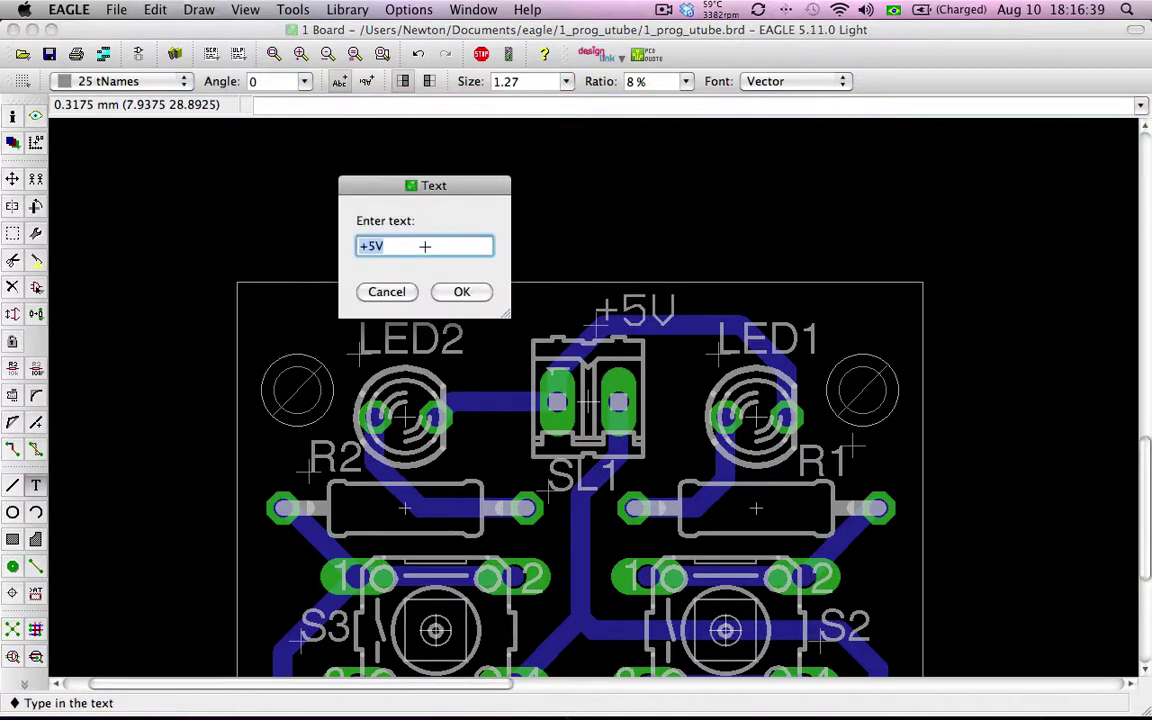
text(g)
text(GND)
key(Return)
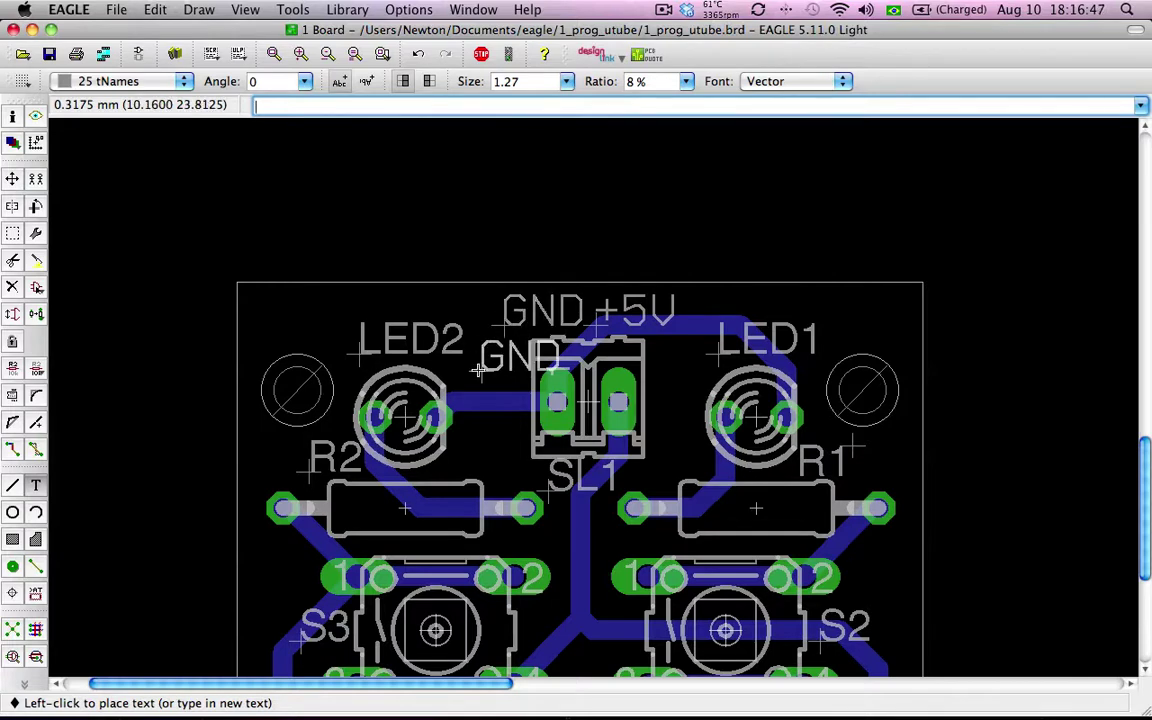
key(Escape)
key(Escape)
scroll(493, 413, down, 4)
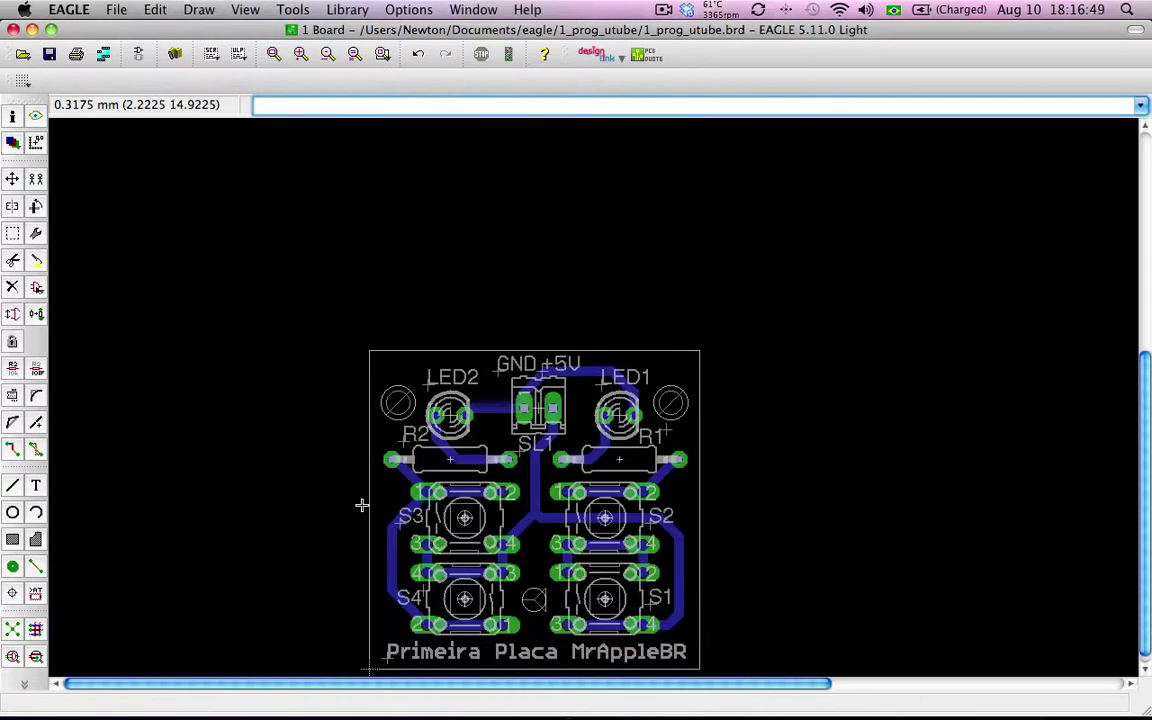
Rerun DRC with no errors, then highlight the GND net at SL1 on board and schematic
click(34, 594)
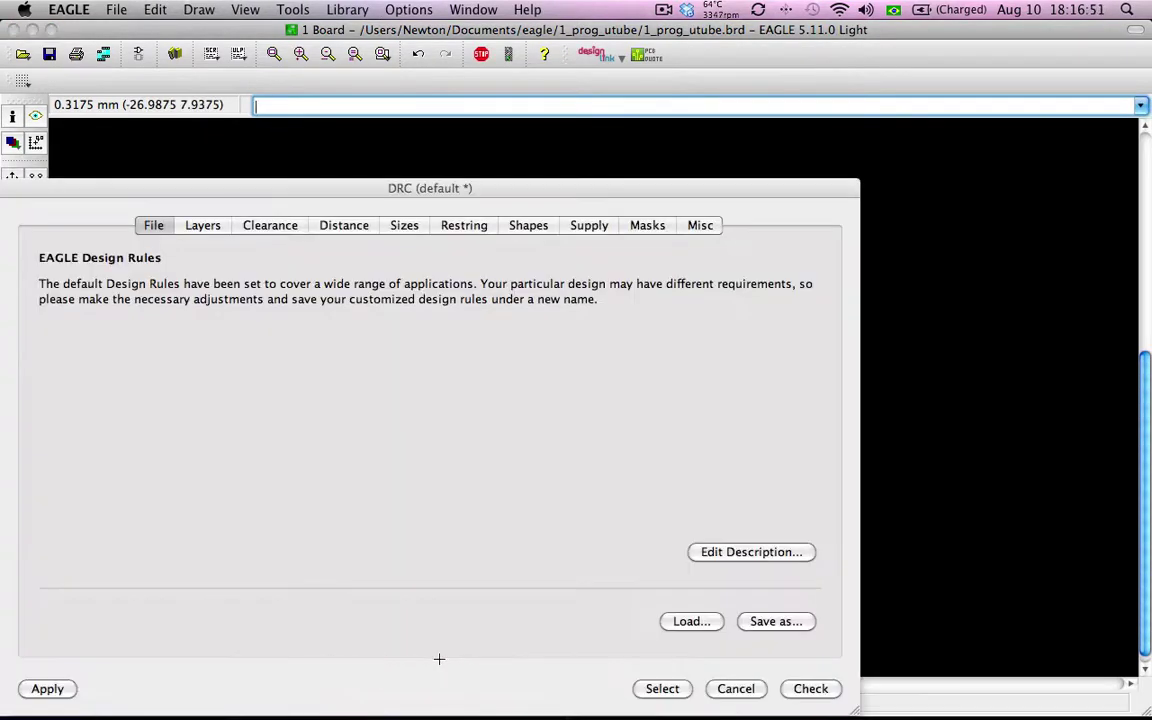
click(811, 689)
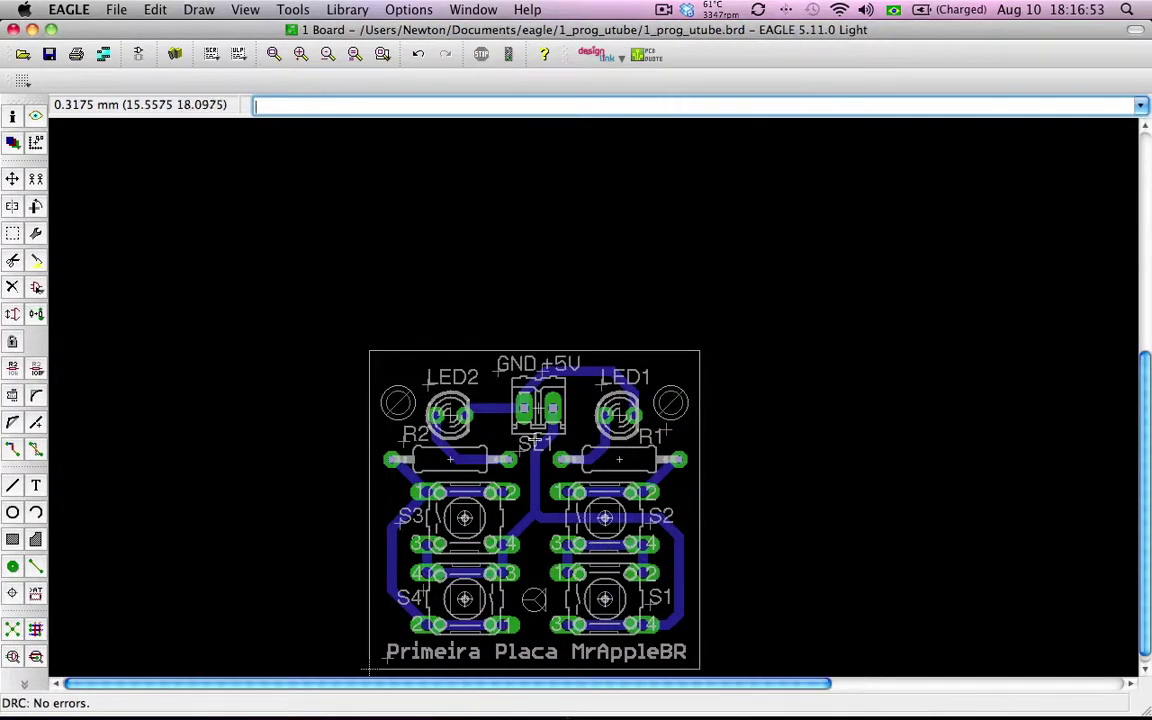
key(F5)
click(502, 403)
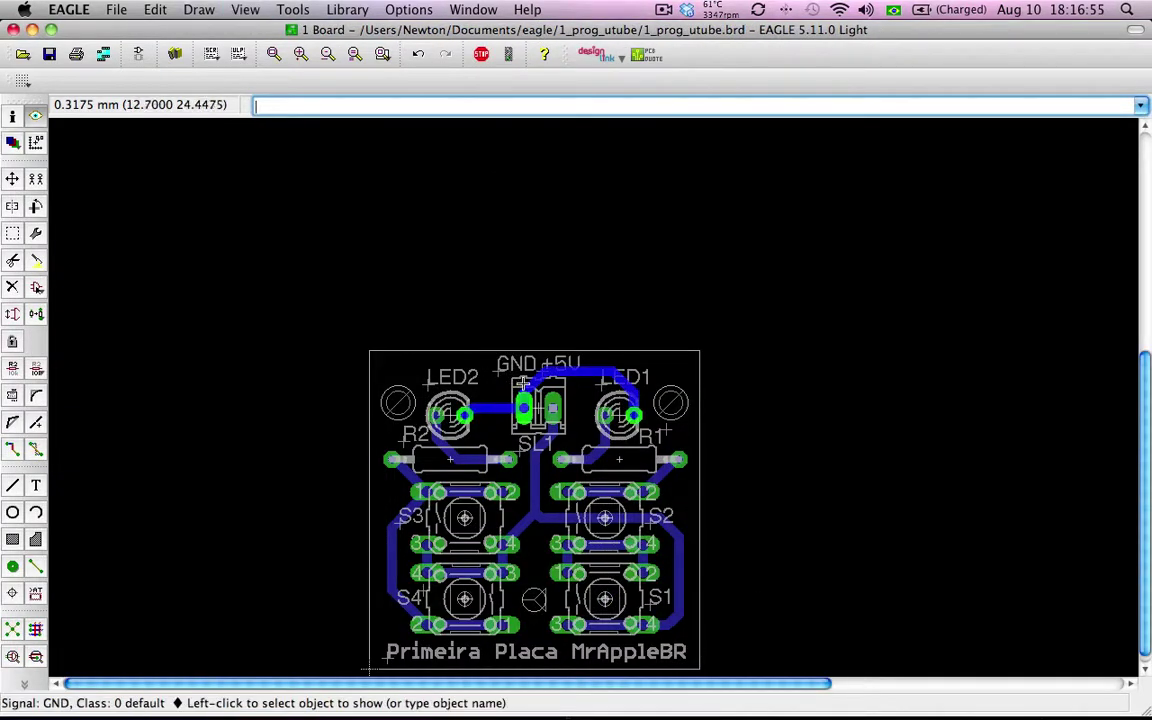
key(alt+2)
key(alt+1)
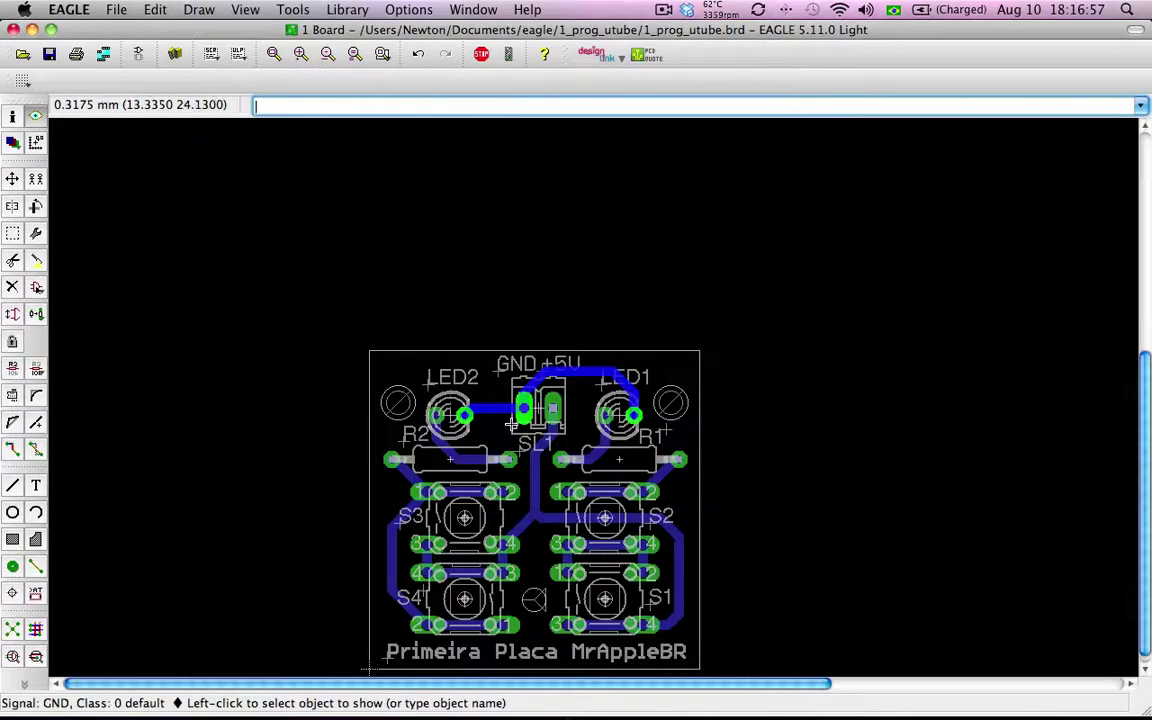
Highlight the +5V net at SL1 and verify it in the schematic
click(538, 459)
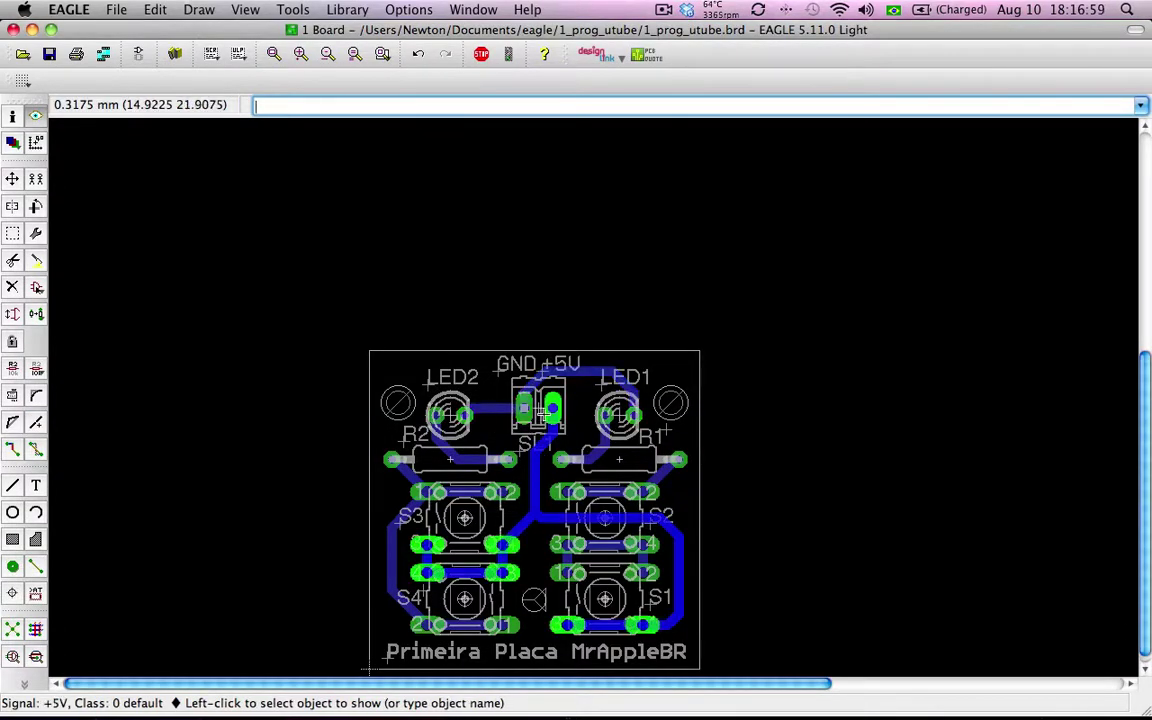
key(alt+2)
key(alt+1)
scroll(578, 417, up, 1)
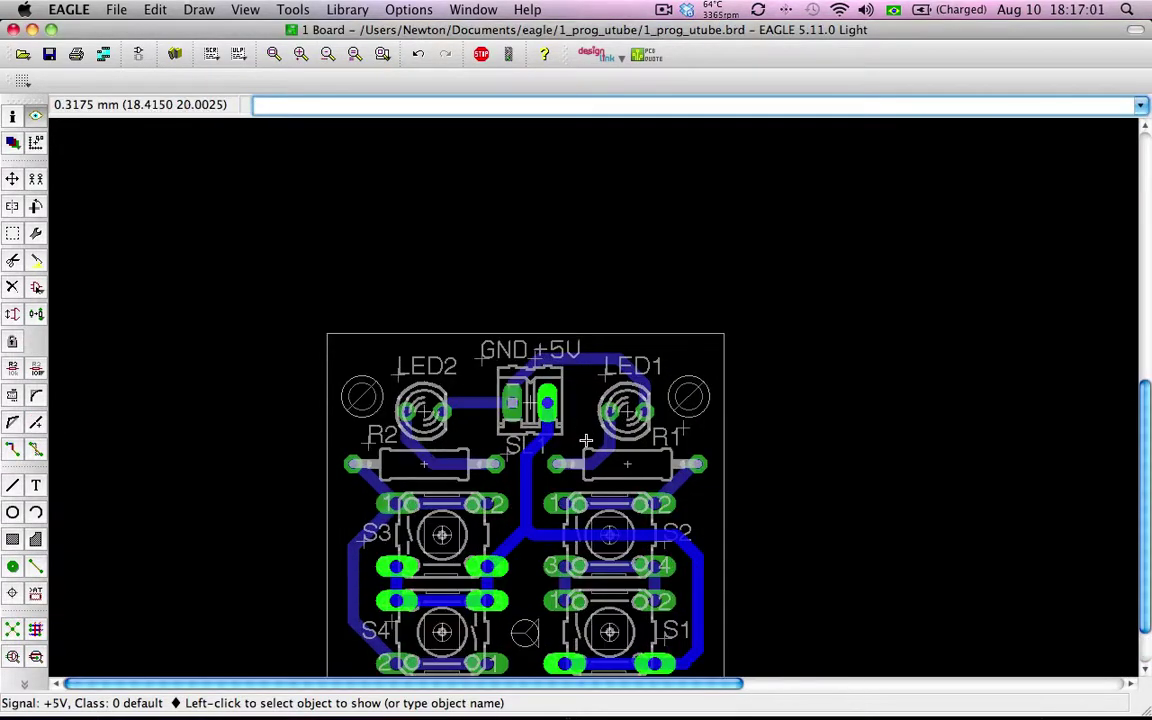
scroll(578, 417, up, 1)
scroll(578, 417, up, 2)
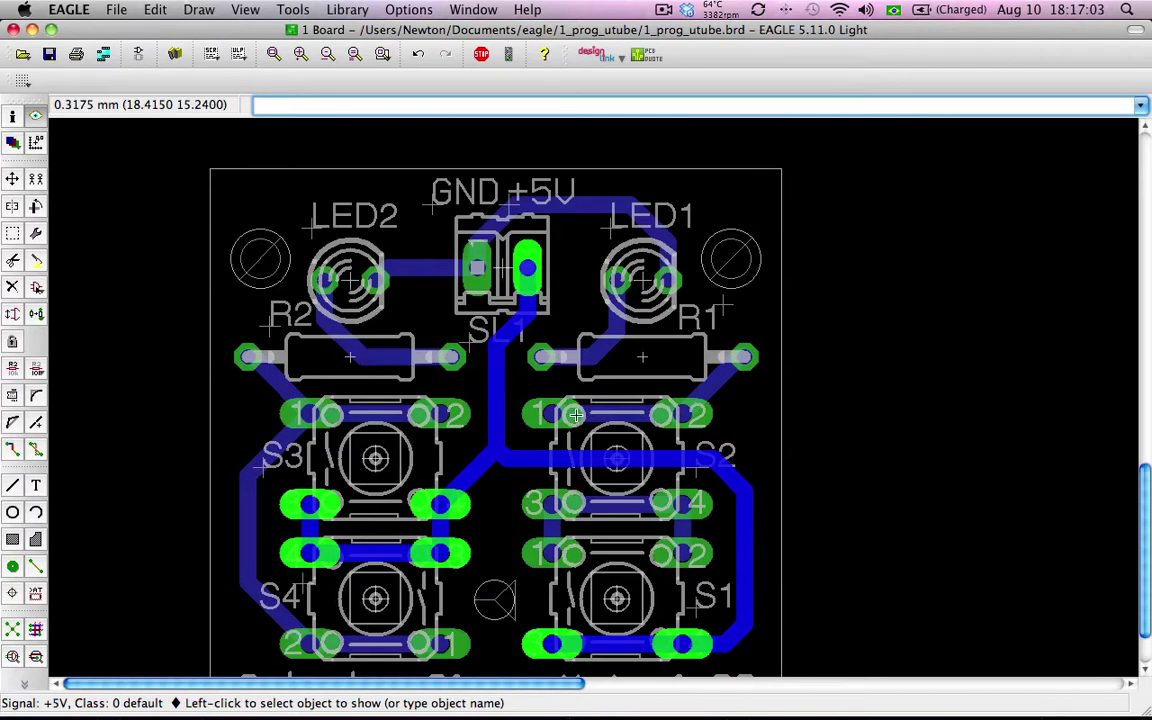
scroll(576, 415, down, 1)
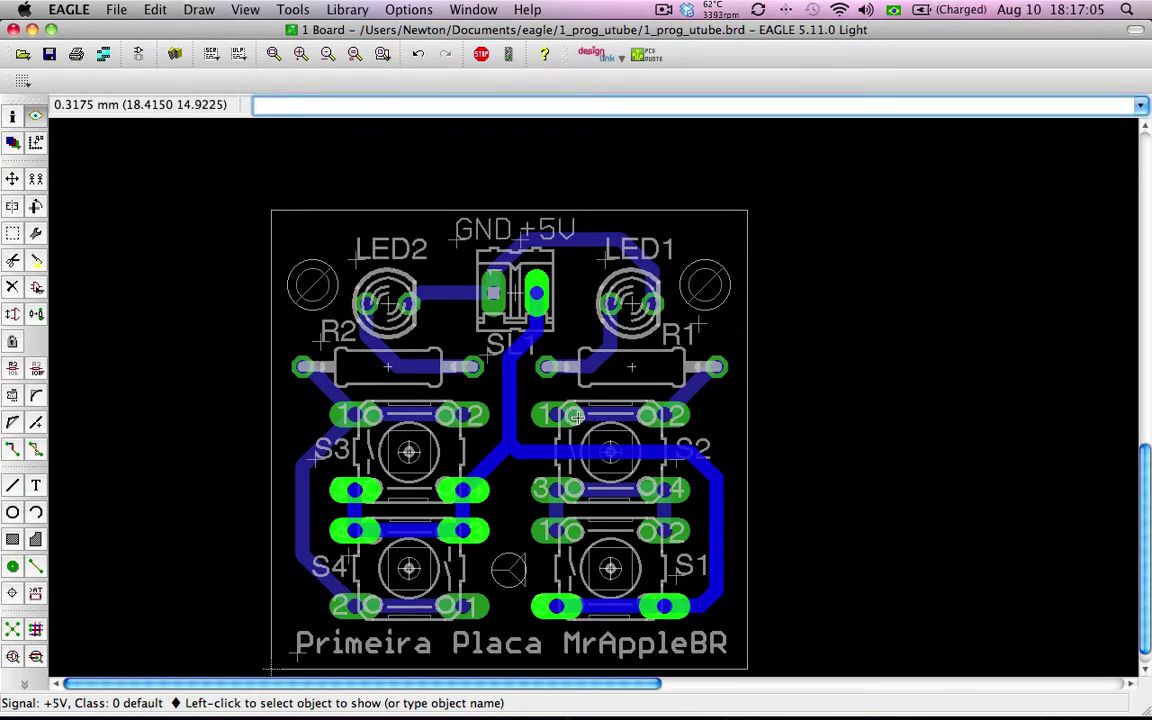